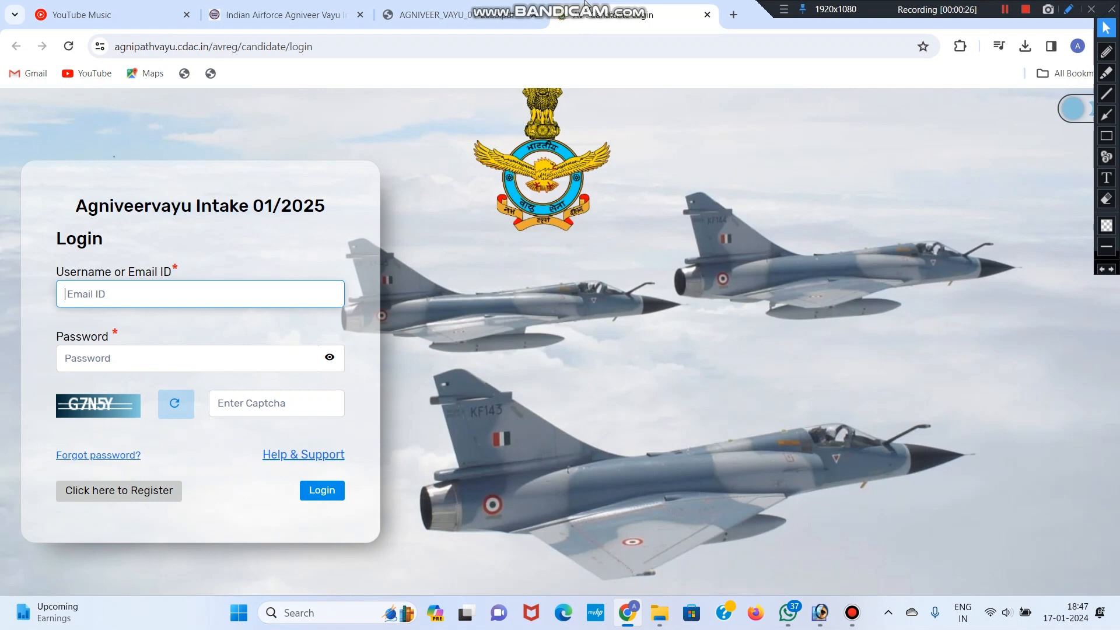
Step: Examine the AGNIVEER_VAYU_01-2025.pdf notification for registration dates, age limits and educational qualifications, and return to the candidate login page
left_click(766, 296)
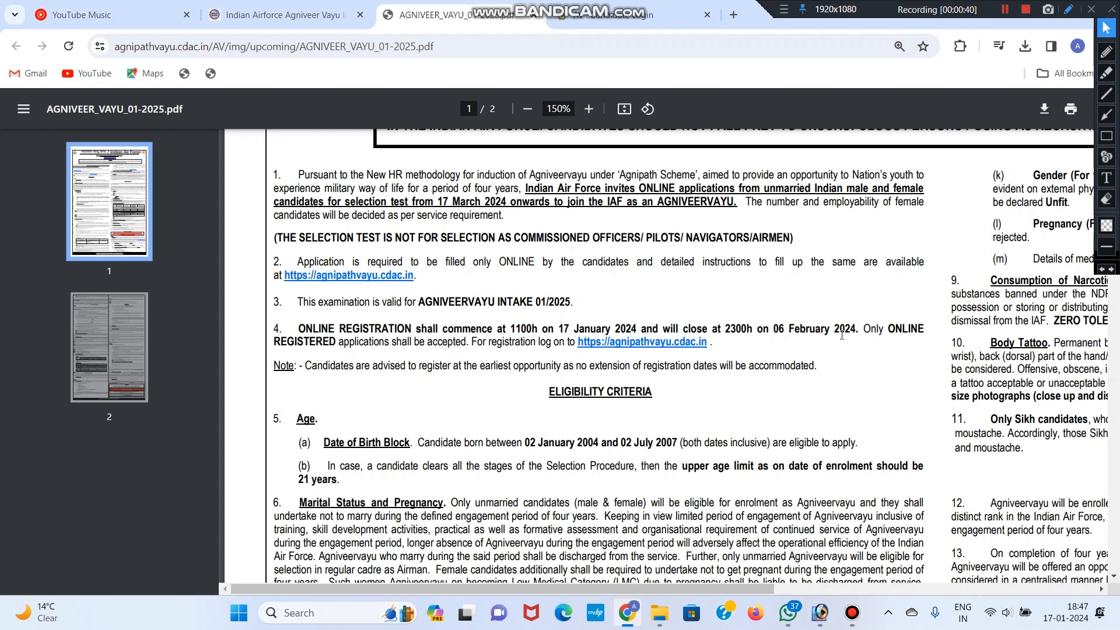
scroll(484, 308, "down", 5)
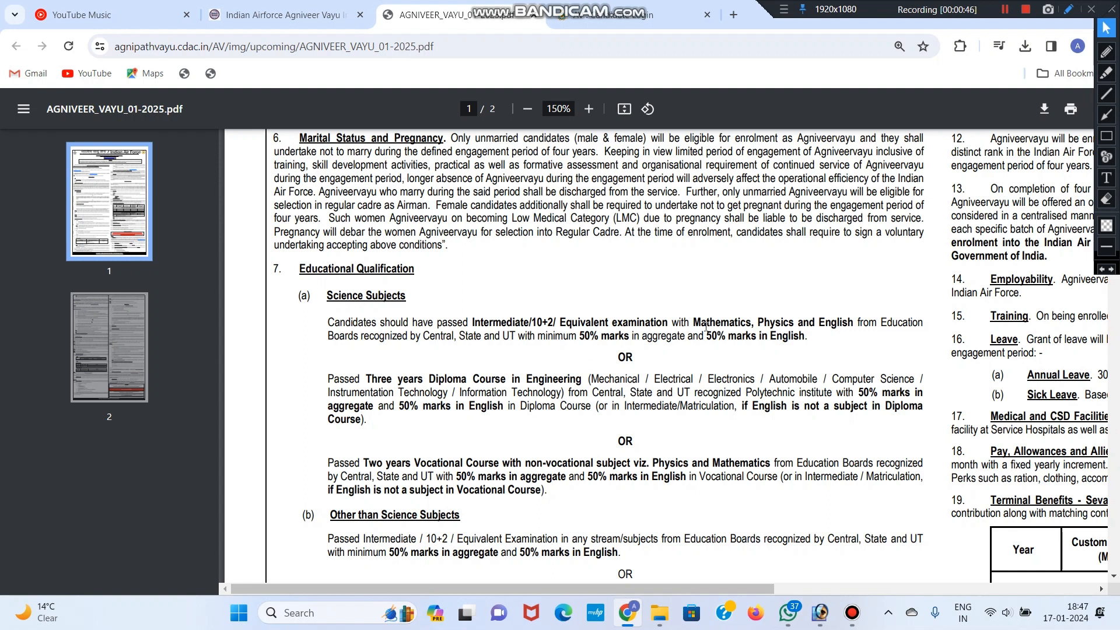
scroll(709, 327, "down", 1)
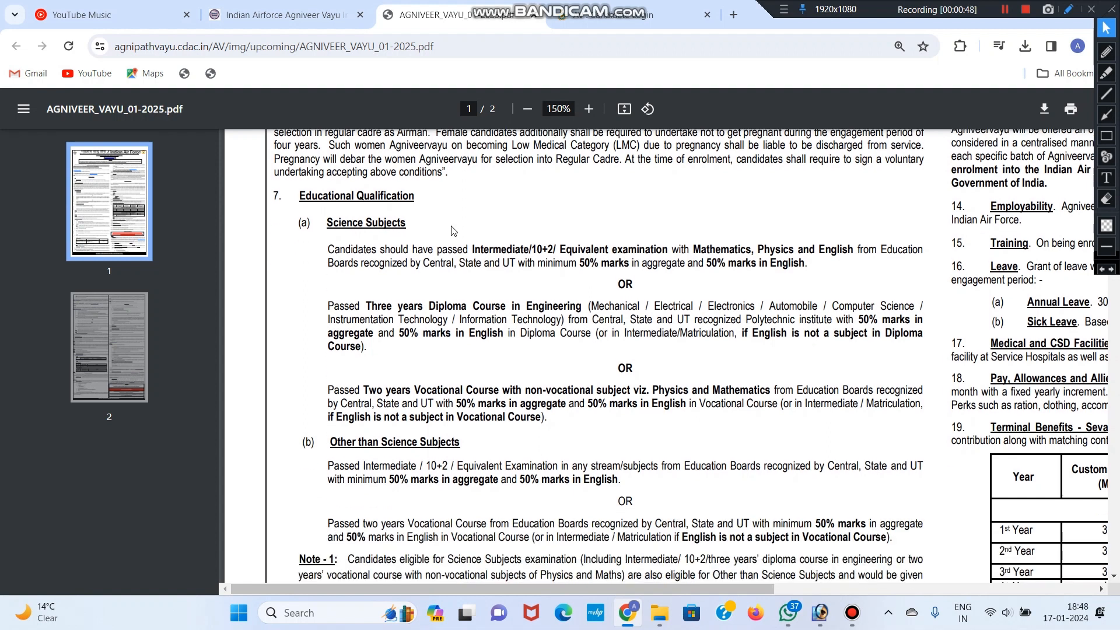
scroll(353, 384, "down", 1)
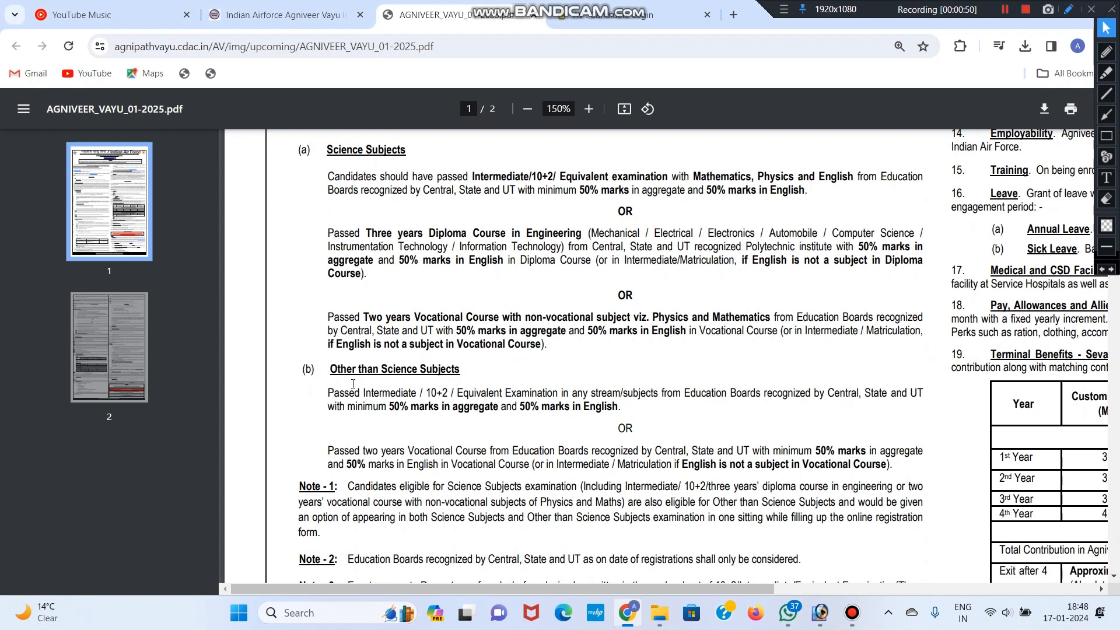
scroll(388, 268, "up", 1)
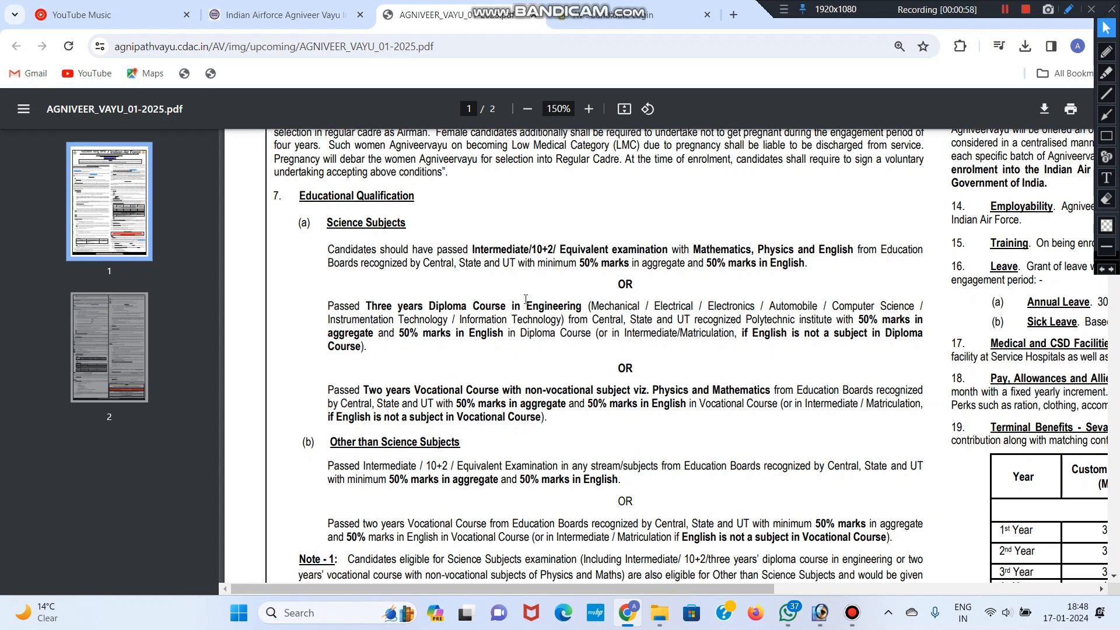
scroll(525, 298, "down", 2)
scroll(473, 312, "down", 1)
scroll(490, 316, "up", 1)
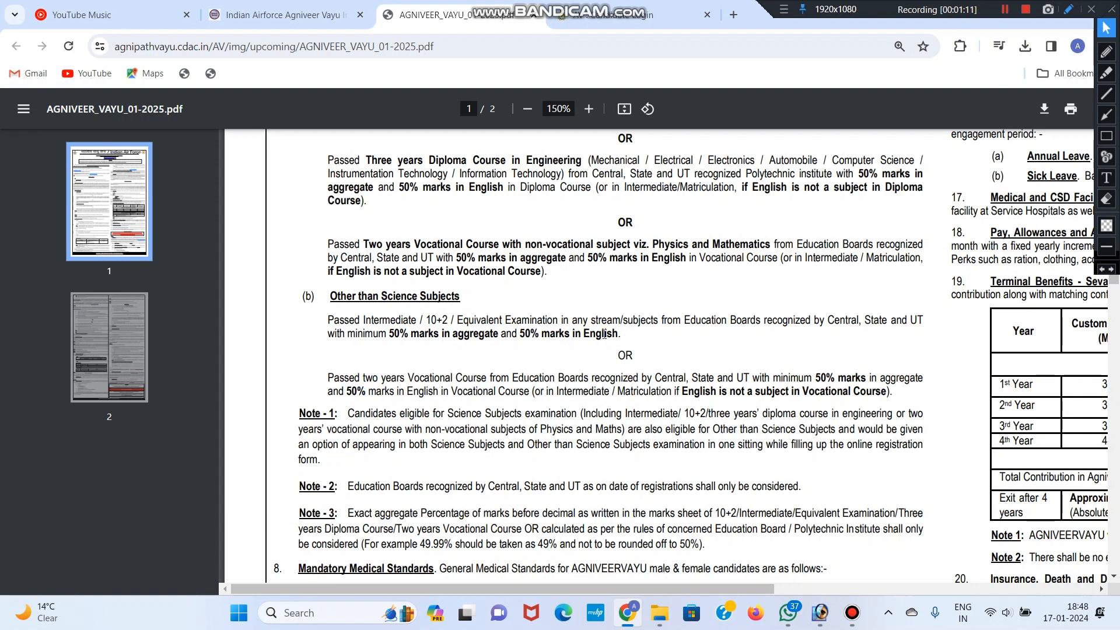
scroll(461, 306, "up", 3)
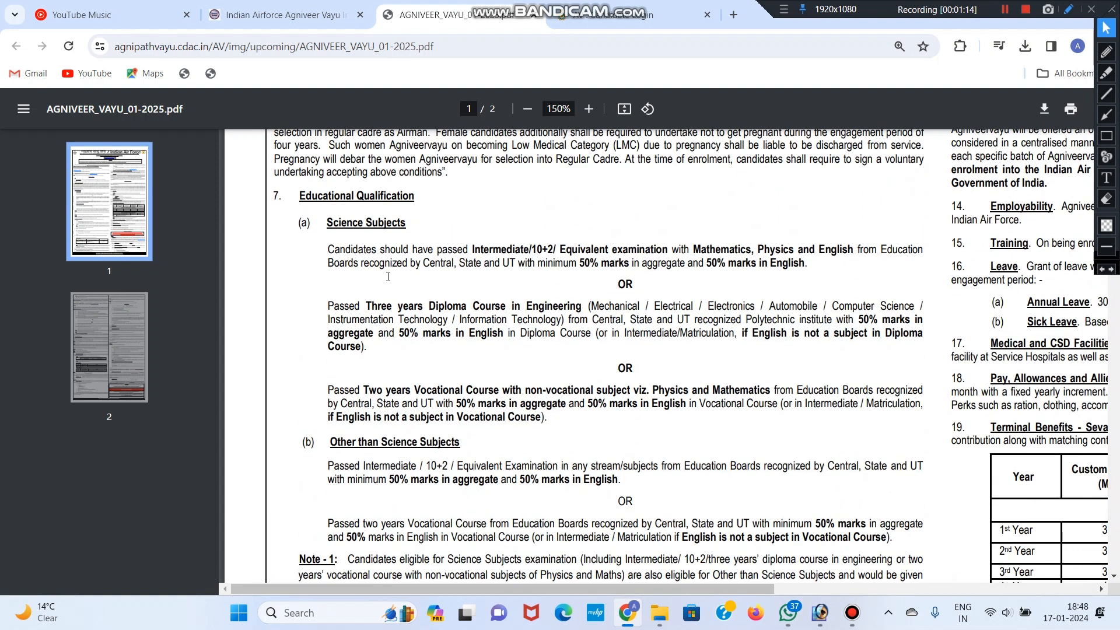
scroll(471, 291, "up", 10)
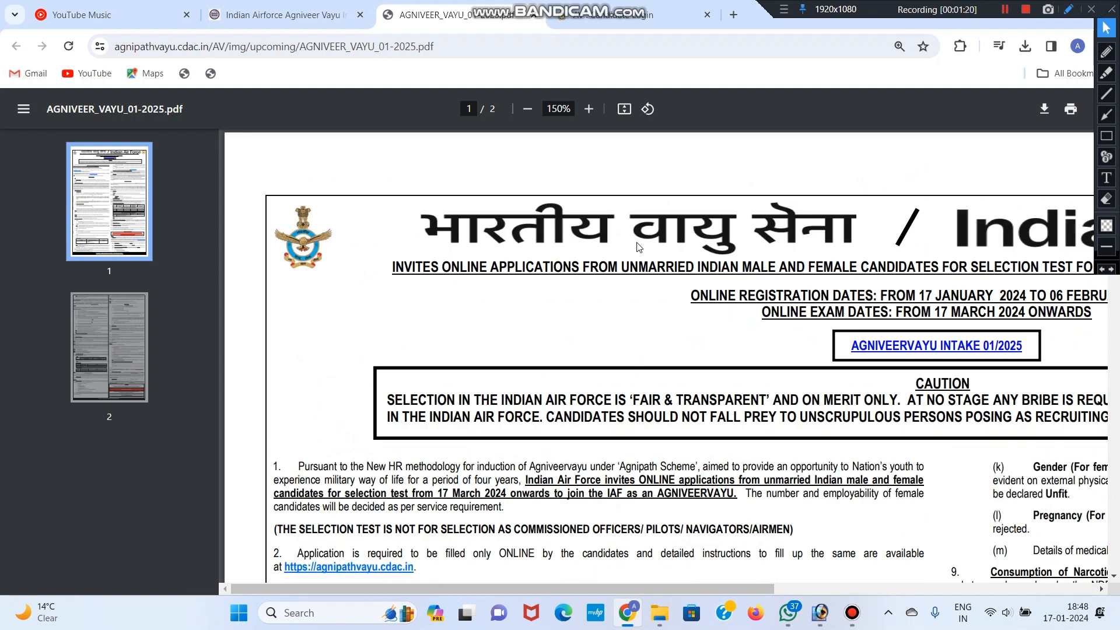
left_click(619, 14)
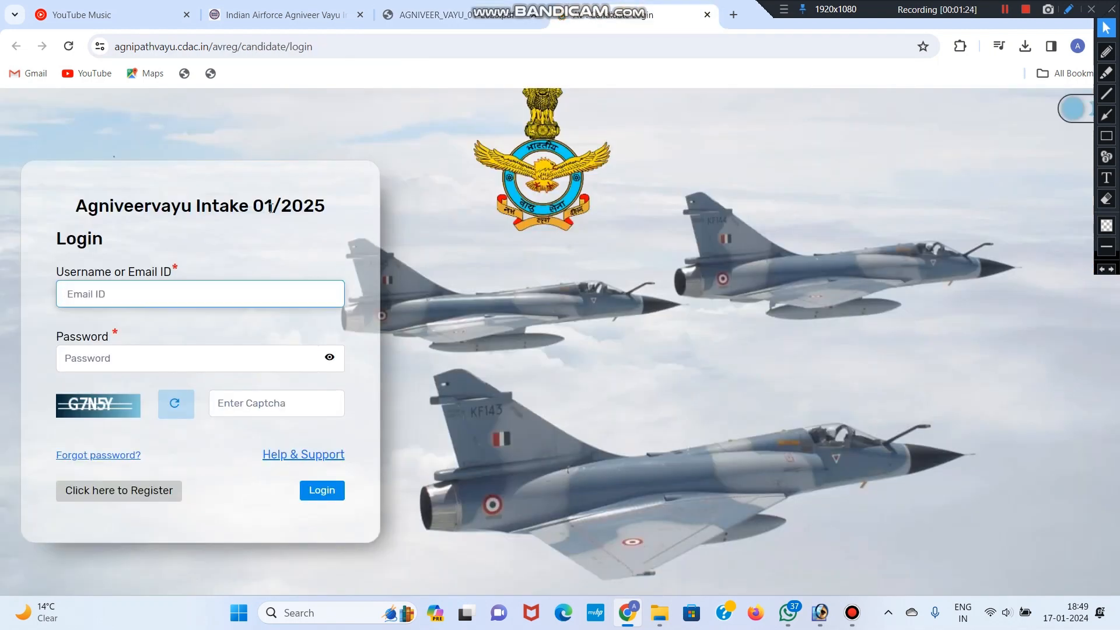
Step: Search Google for "casb" in a new tab and open the CASB - Home result
left_click(733, 14)
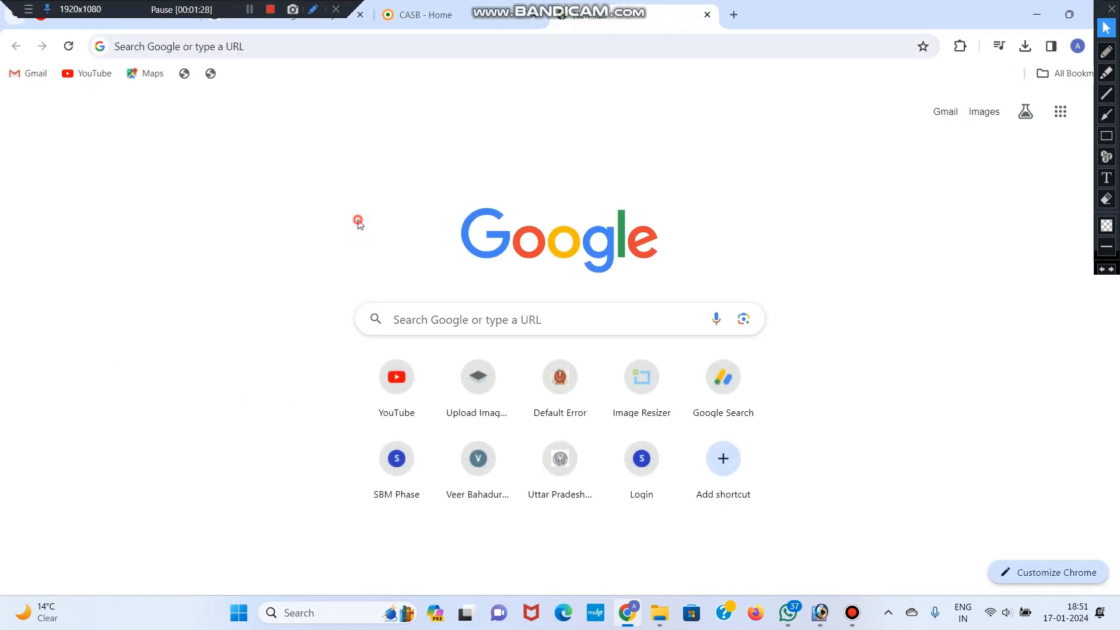
left_click(415, 314)
type("cas")
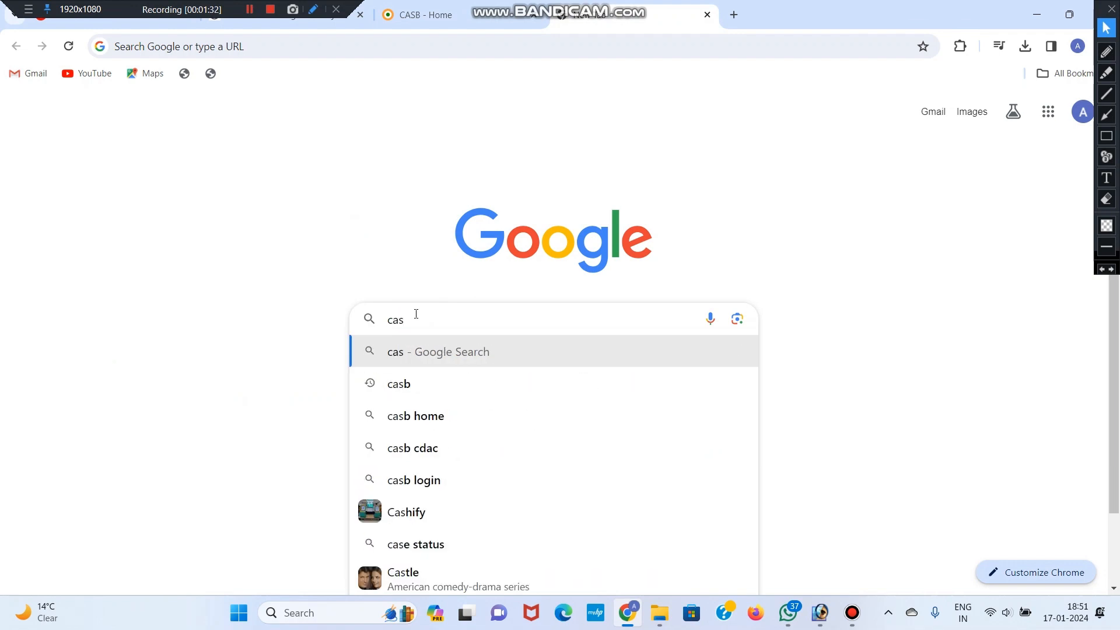
type("b")
key("Return")
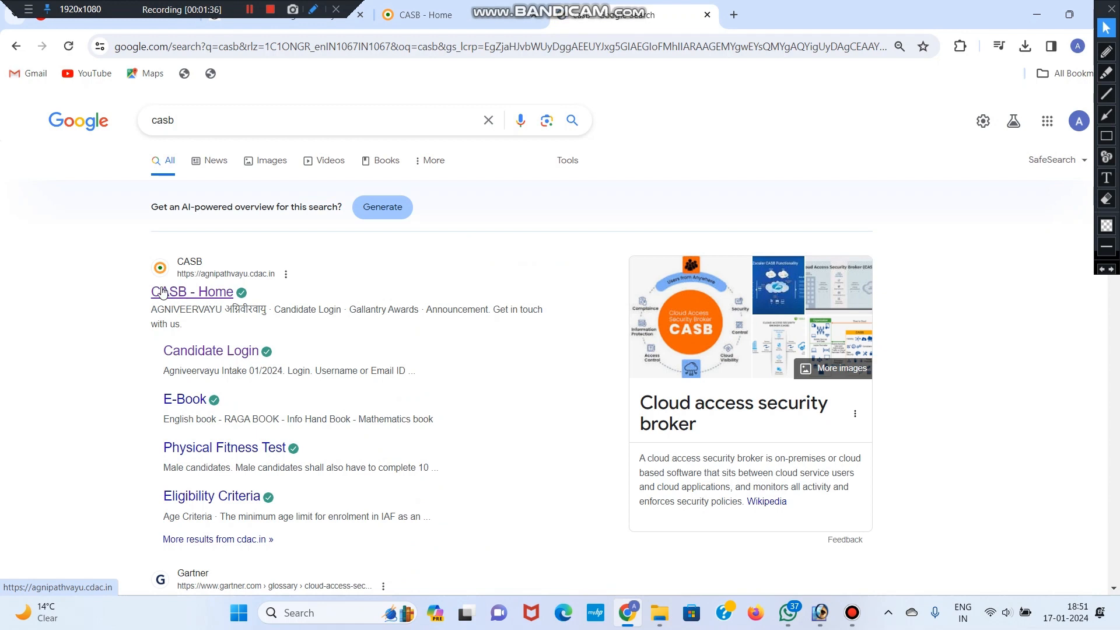
left_click(193, 291)
Step: Open the candidate login page through the registration link in the CASB home page's scrolling notice
scroll(237, 317, "down", 3)
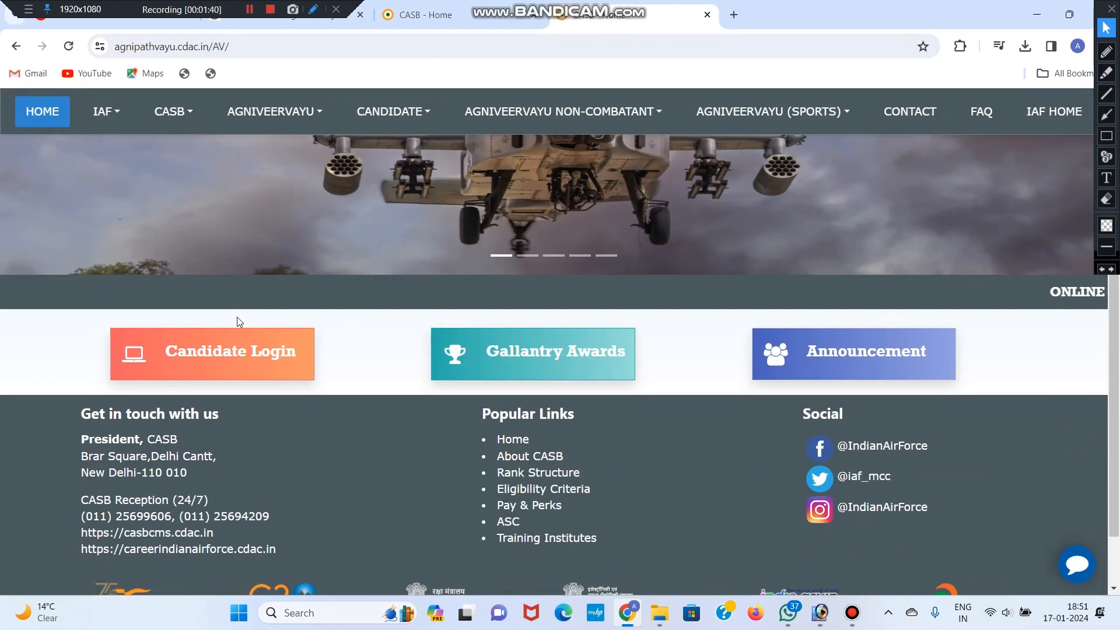
scroll(237, 317, "up", 1)
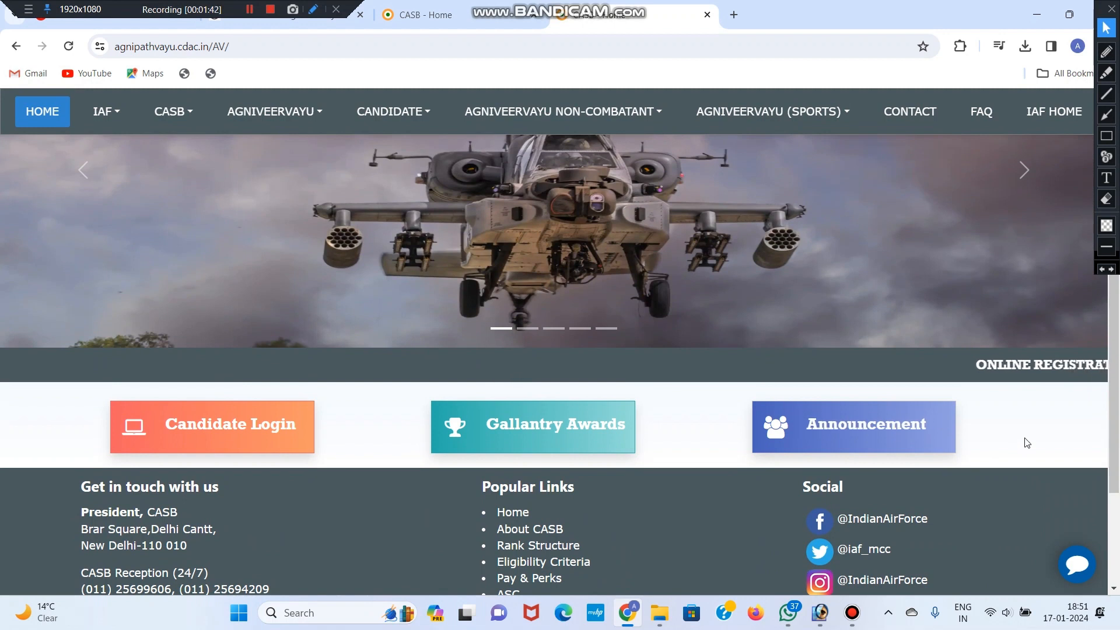
scroll(701, 492, "up", 1)
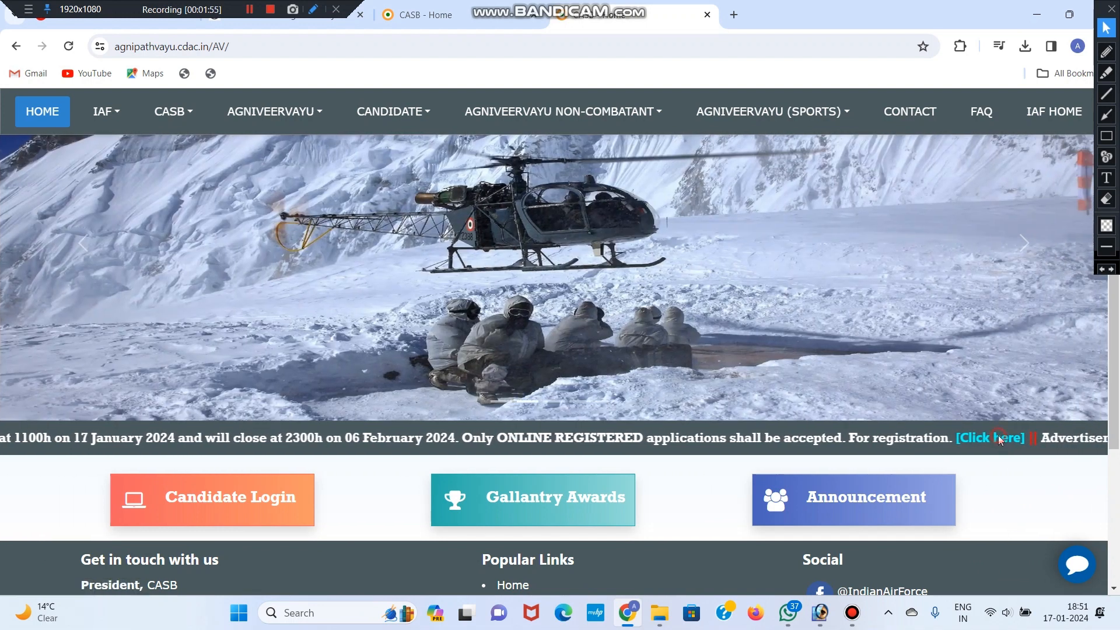
left_click(999, 436)
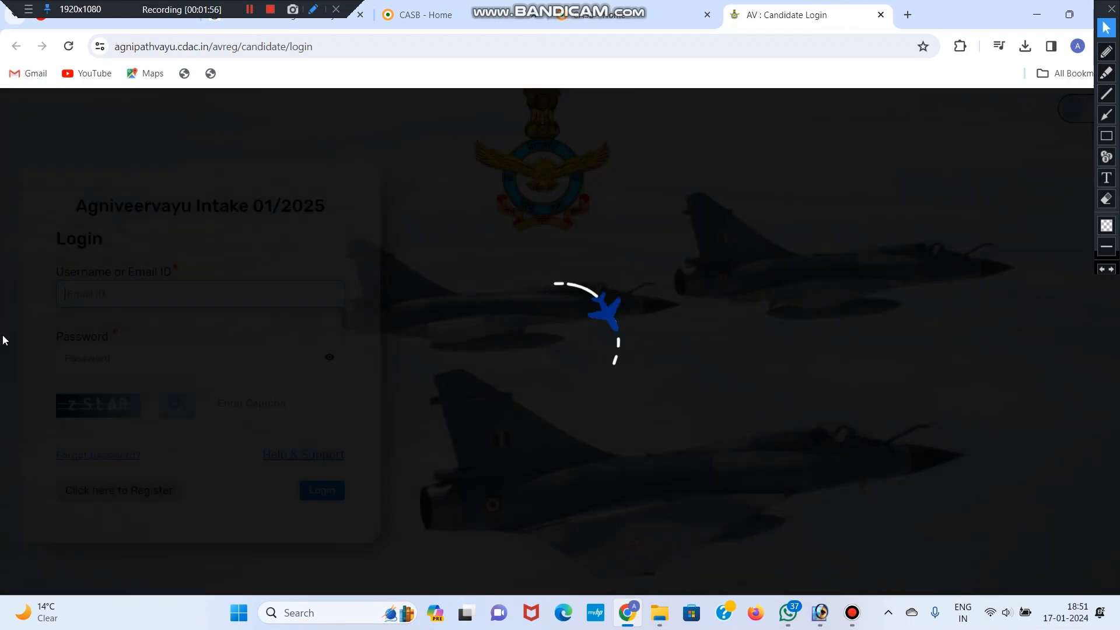
left_click(631, 14)
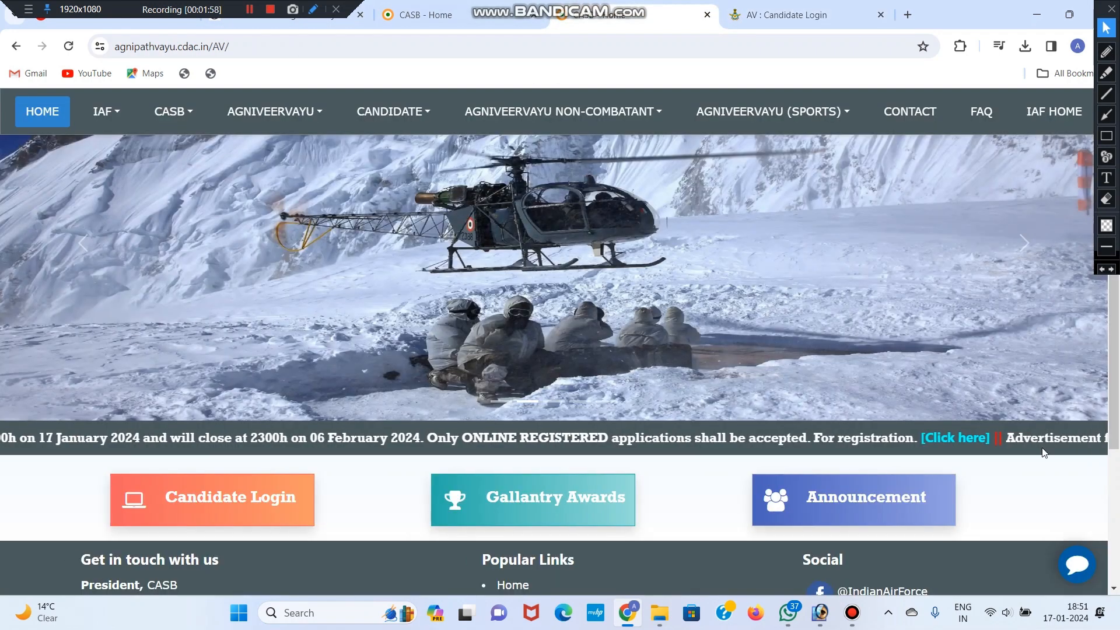
left_click(788, 15)
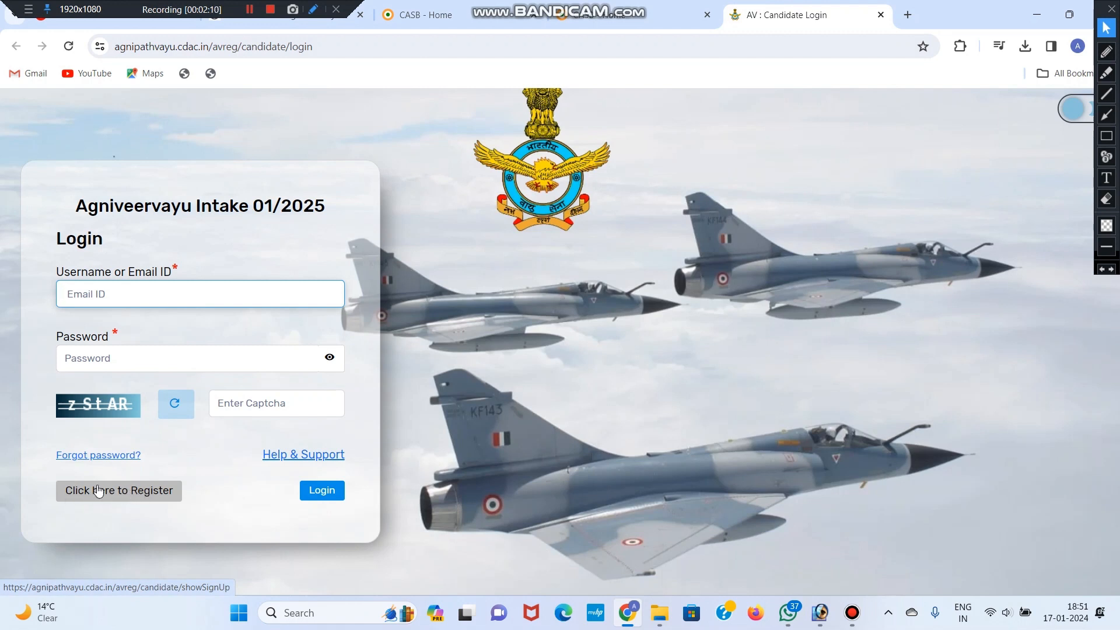
Step: Open the Agniveervayu Intake 01/2025 registration form for new candidates and read its eligibility note
left_click(138, 494)
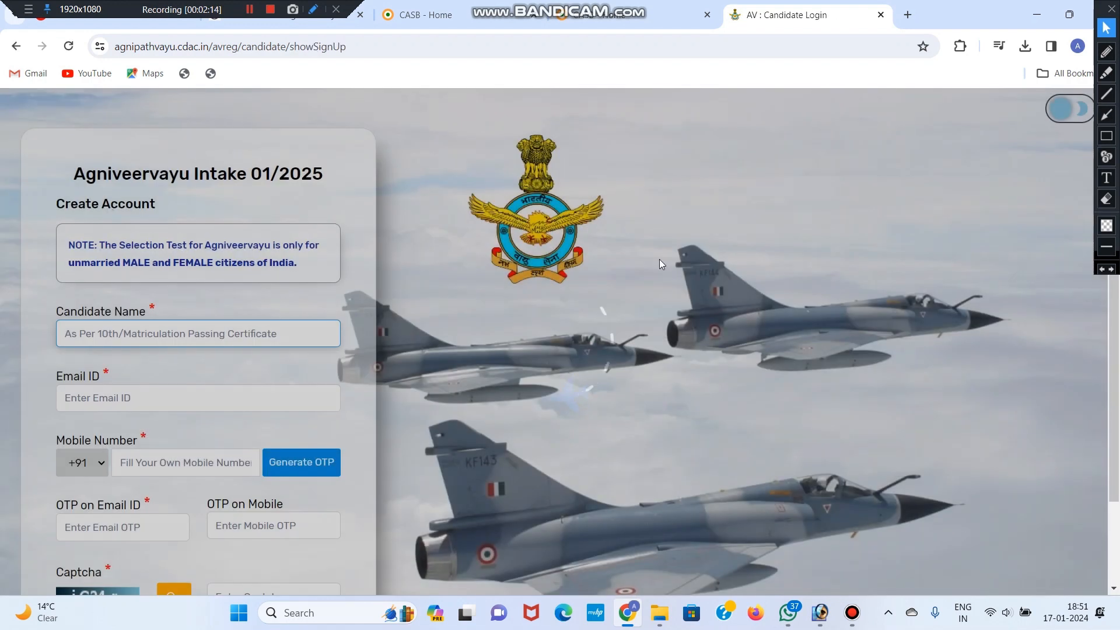
scroll(146, 314, "down", 1)
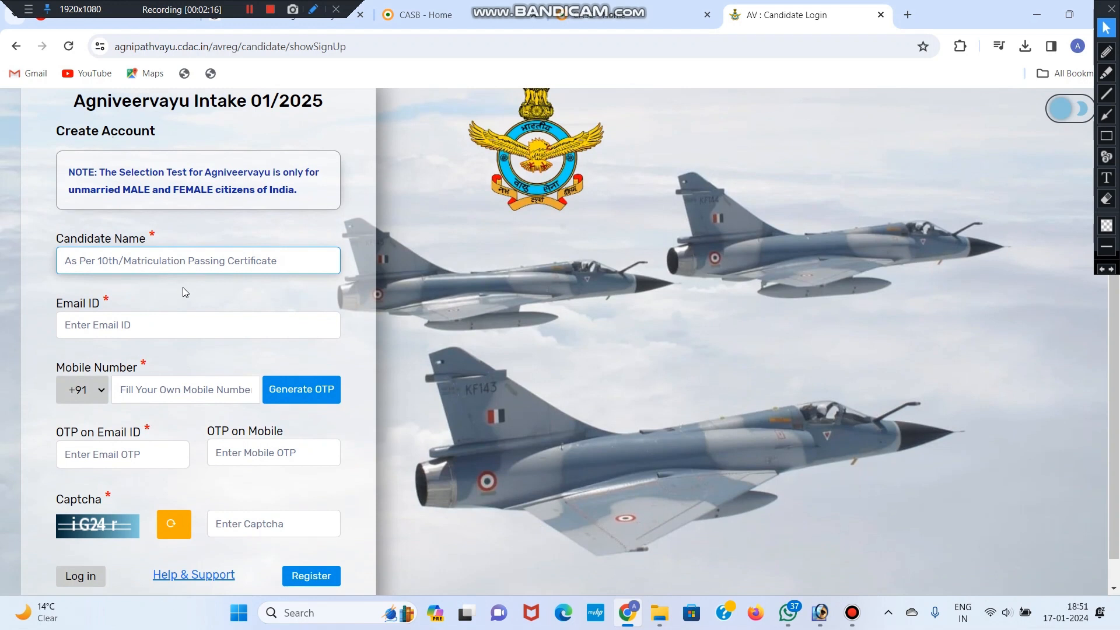
scroll(183, 289, "up", 1)
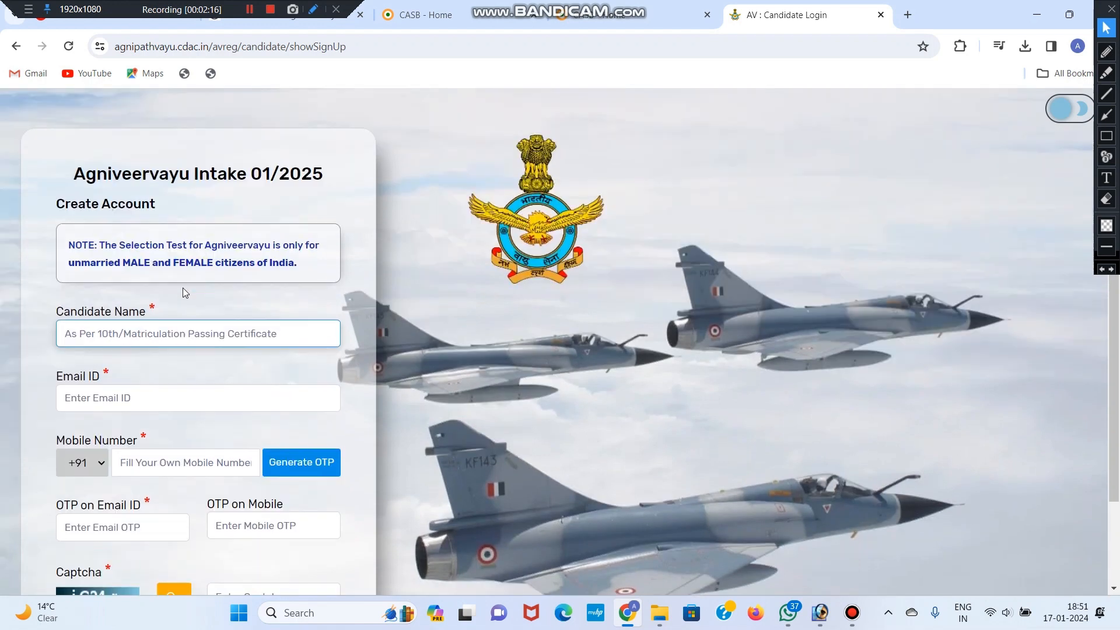
left_click_drag(305, 267, 72, 267)
left_click(95, 279)
scroll(100, 283, "down", 2)
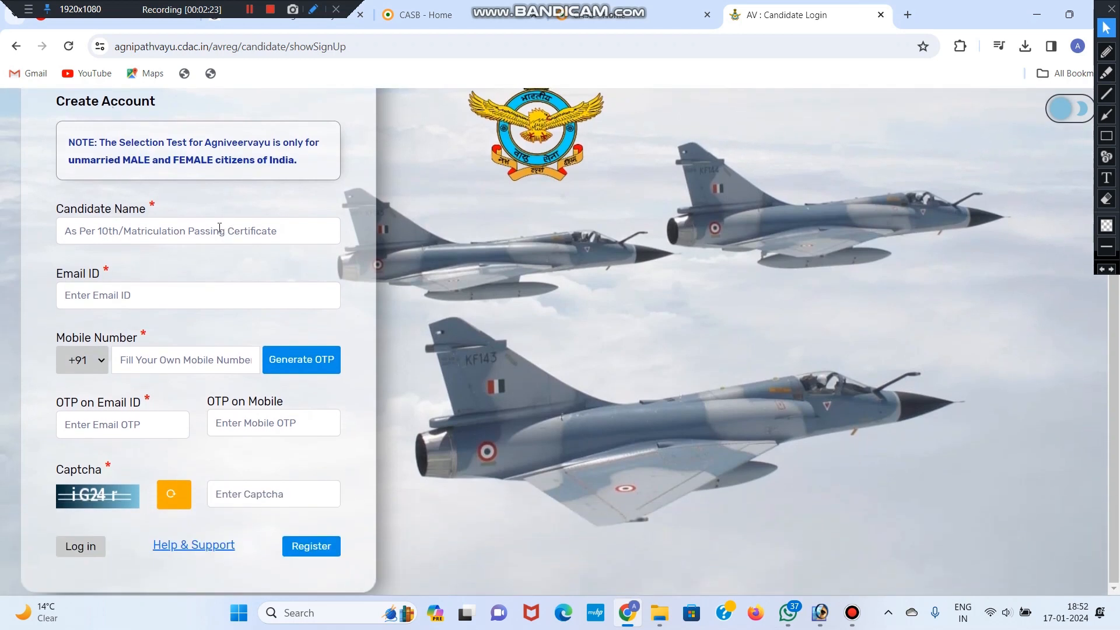
Step: Review the Create Account form's candidate name, email ID, mobile number, email and mobile OTP, and captcha fields
left_click(139, 229)
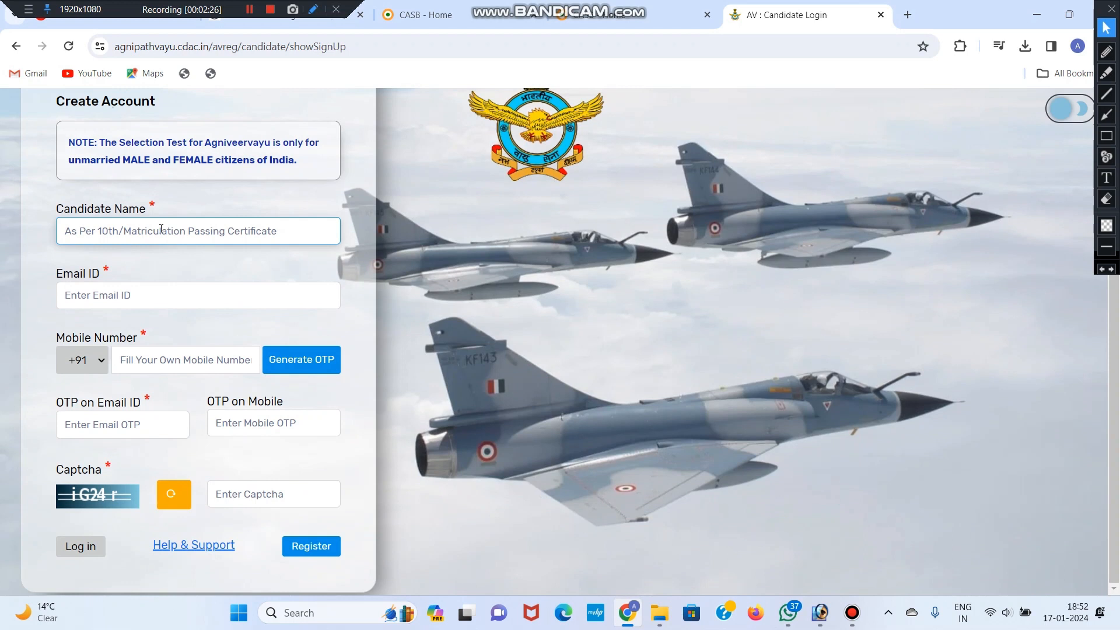
left_click(162, 286)
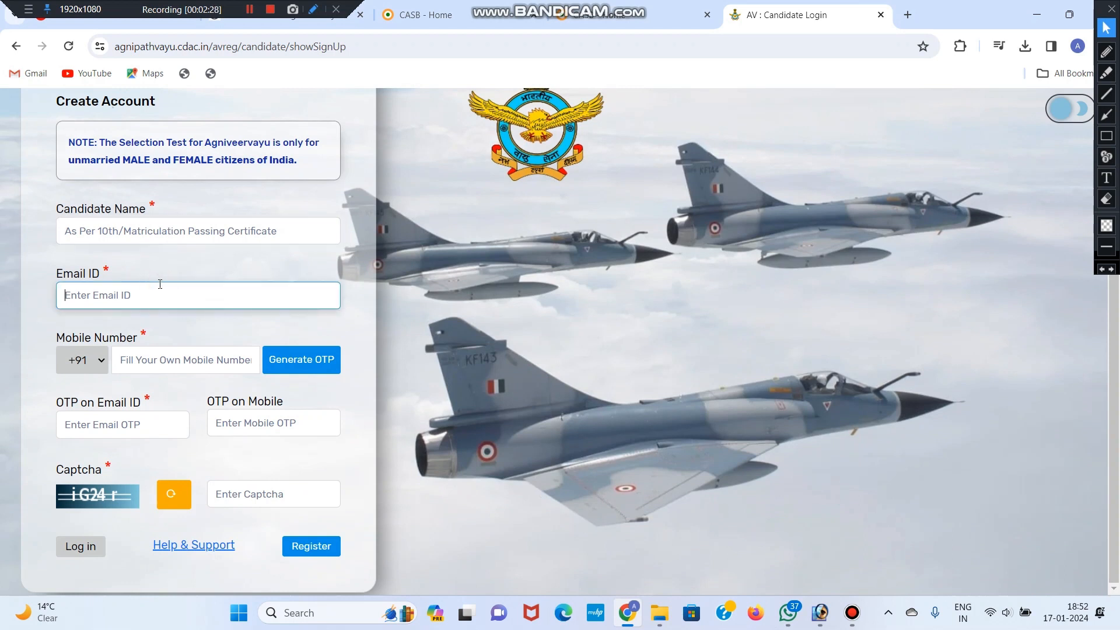
left_click(178, 361)
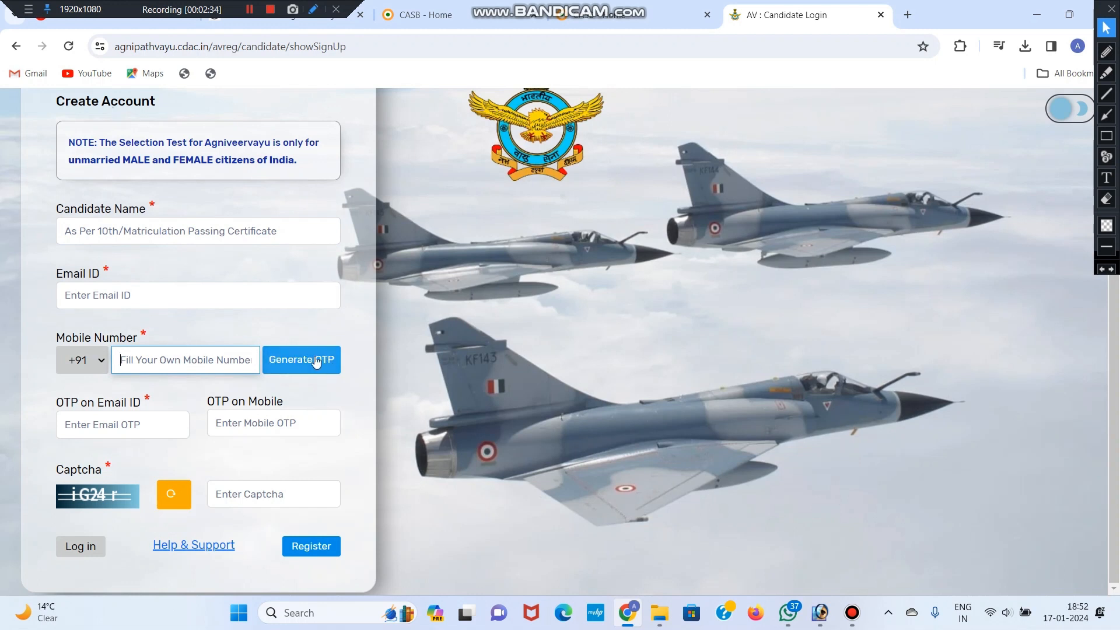
left_click(149, 424)
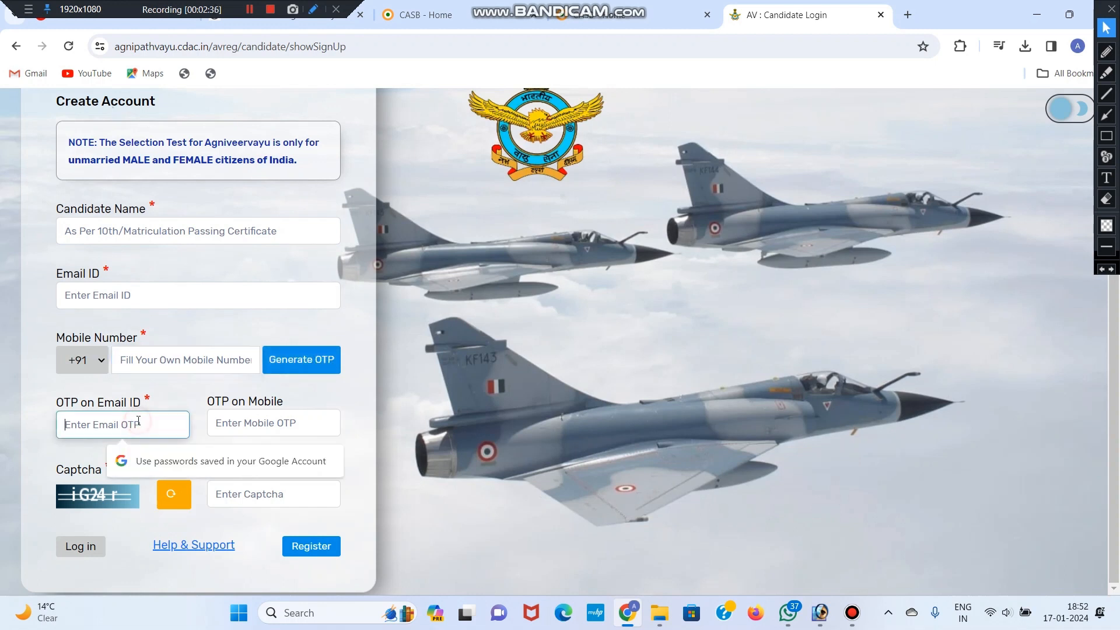
left_click(256, 416)
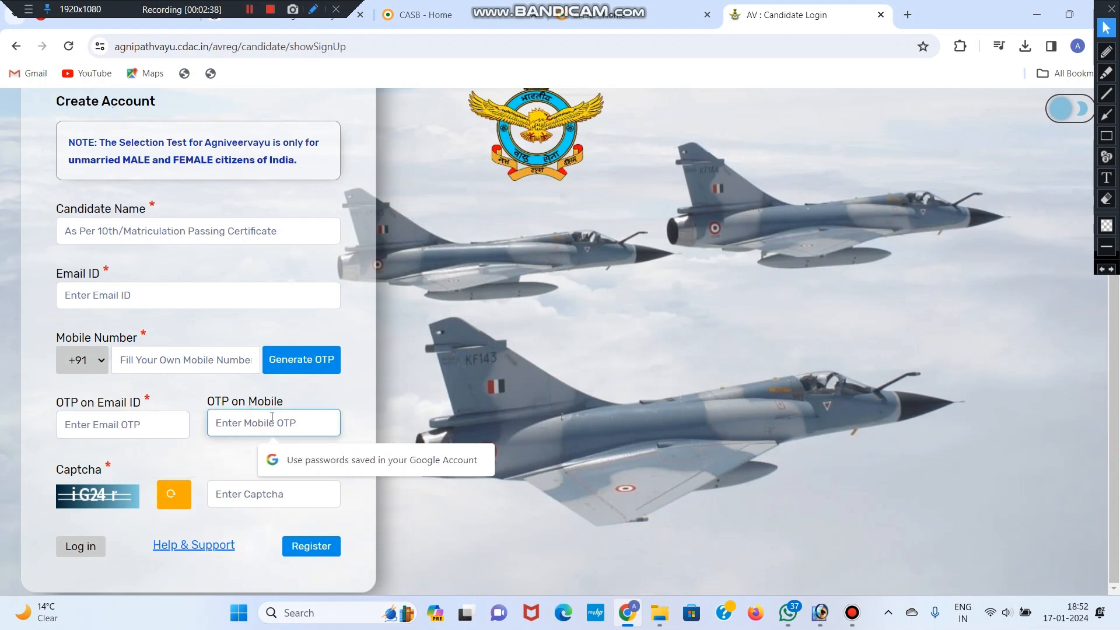
left_click(153, 425)
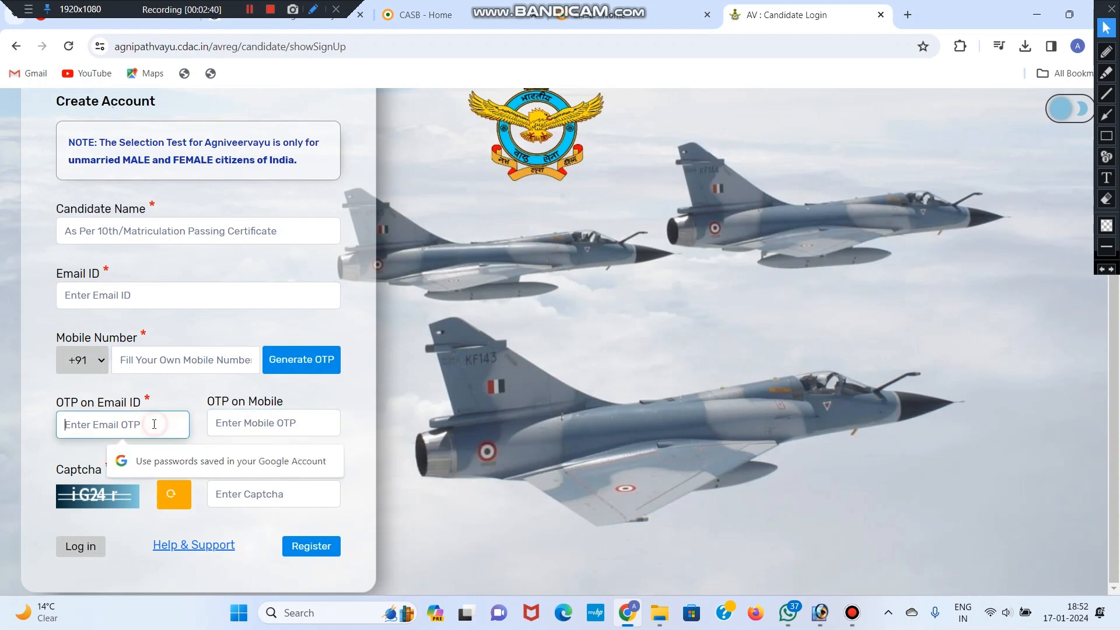
left_click(244, 495)
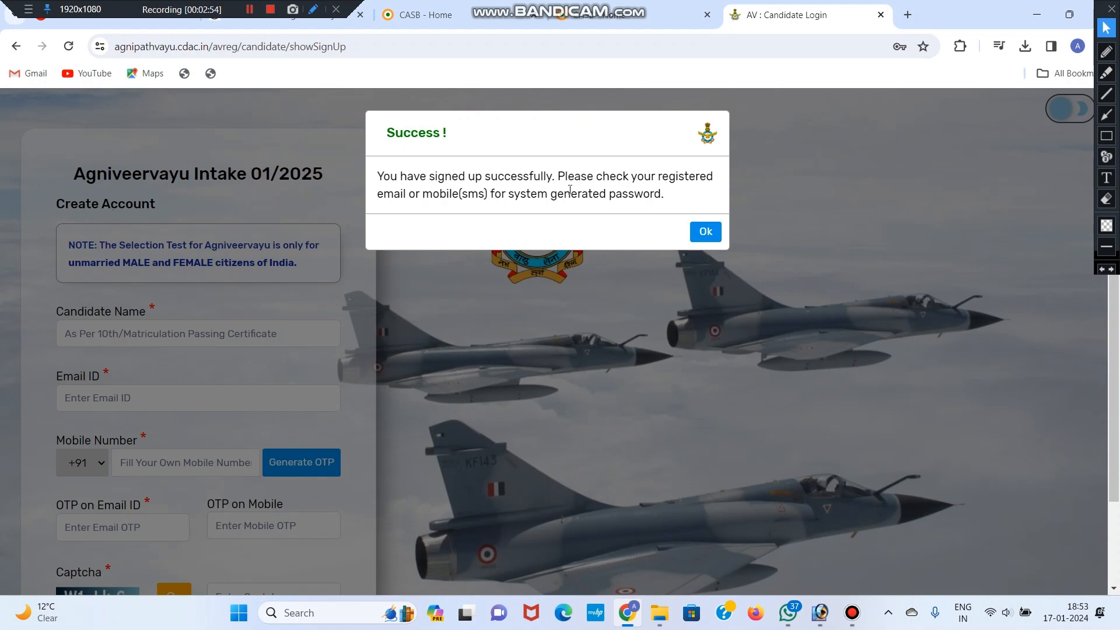
Step: Acknowledge the successful sign-up and go through the login form's password and captcha fields
left_click(704, 230)
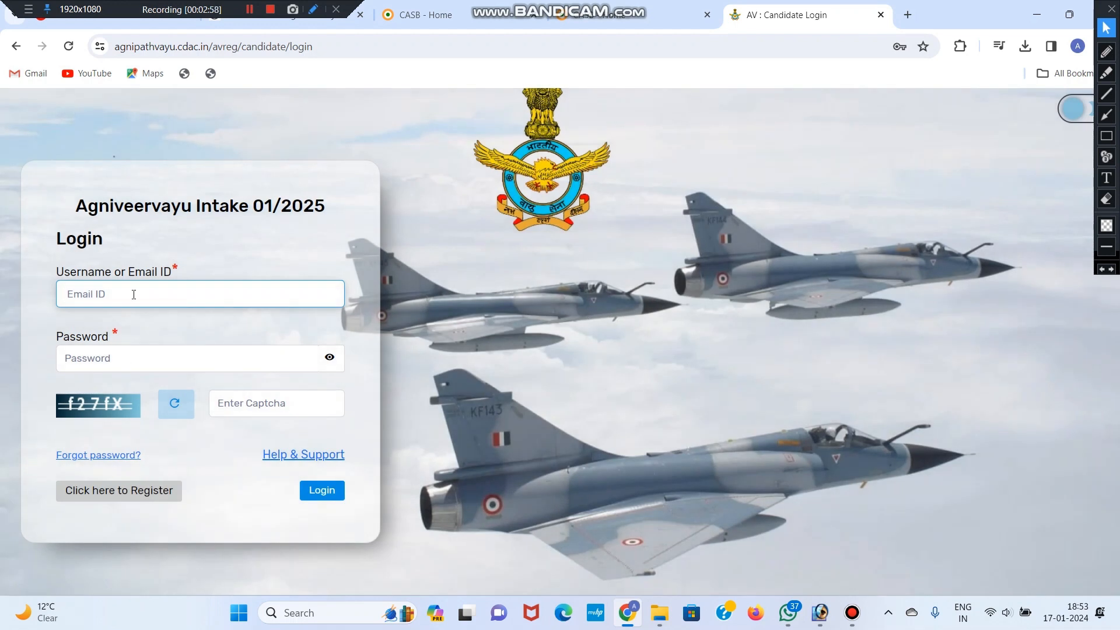
left_click(127, 359)
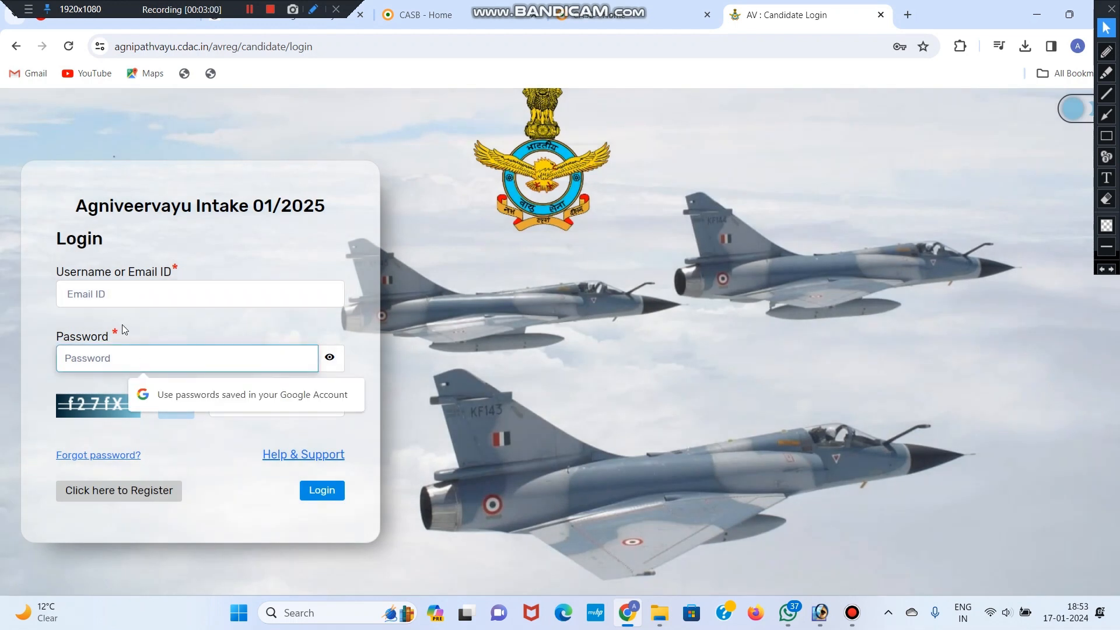
left_click(275, 403)
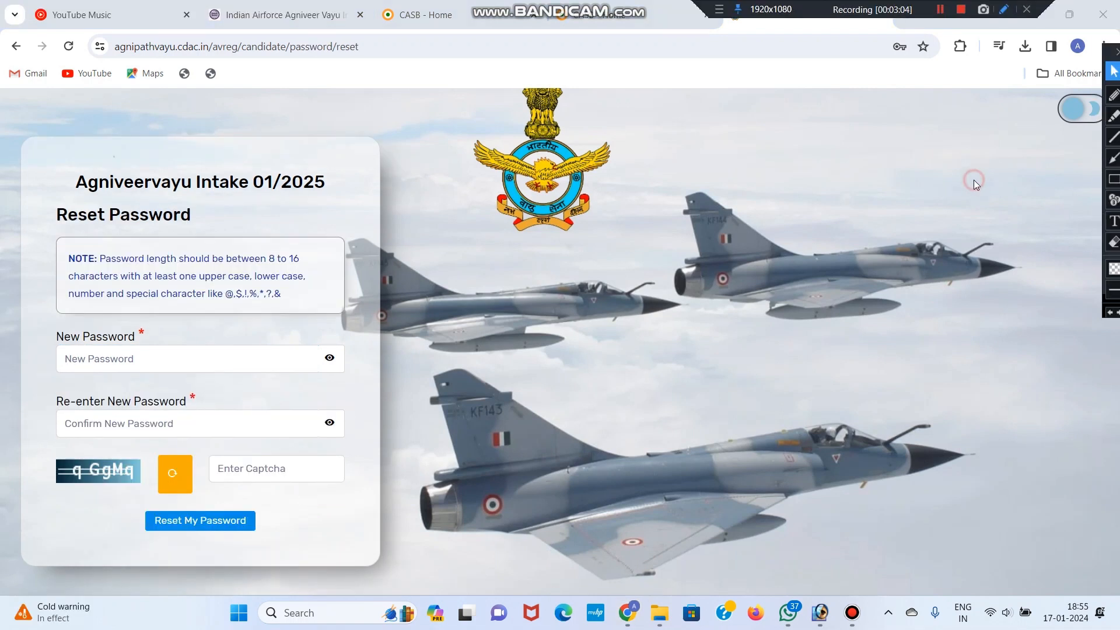
Step: Review the Reset Password form's new password and confirmation fields, and highlight the allowed special characters in its note
left_click(156, 366)
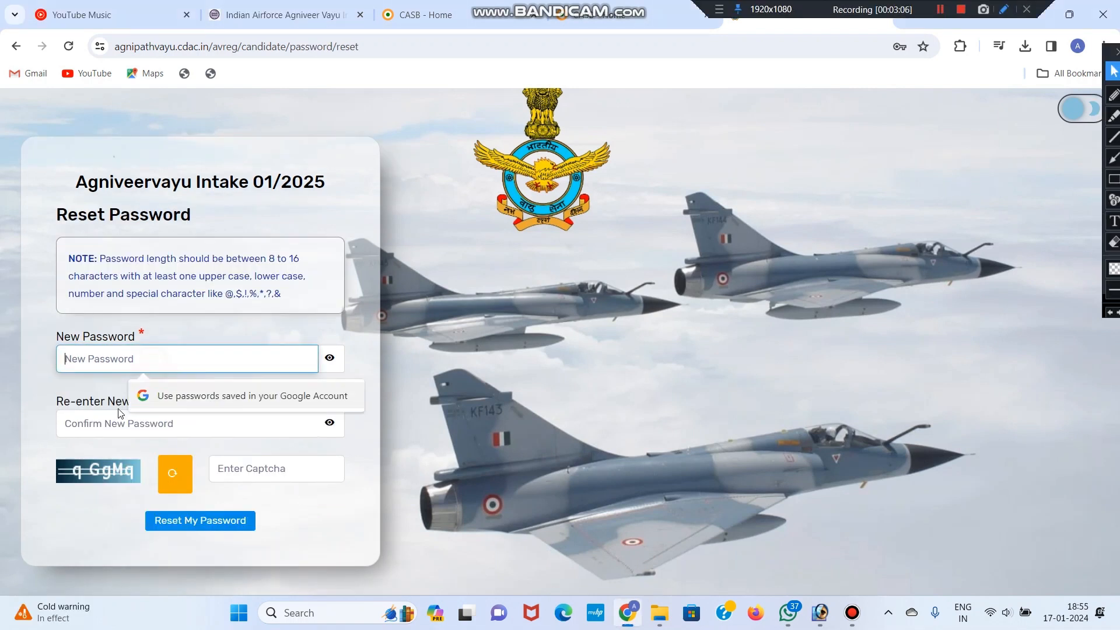
left_click(110, 419)
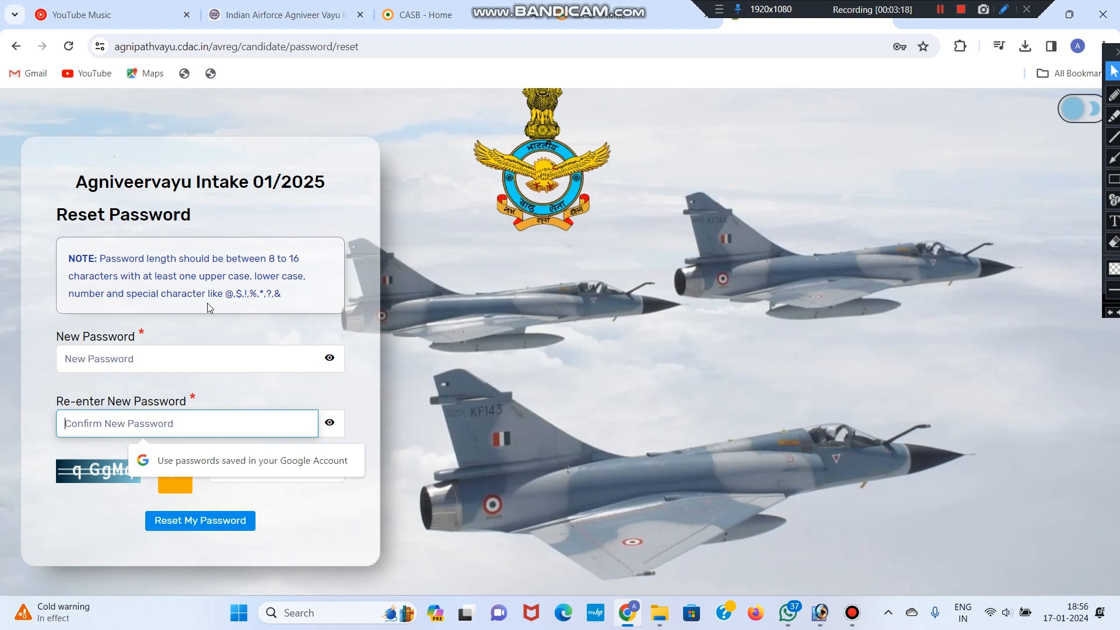
left_click_drag(208, 296, 283, 301)
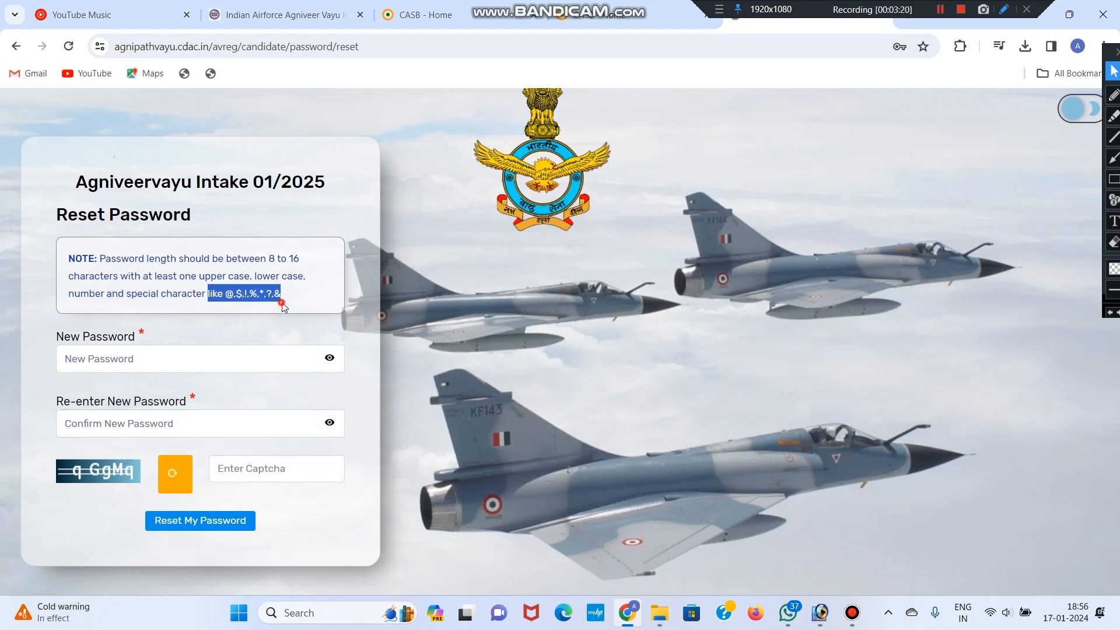
Step: Go through the Reset Password form's new password and captcha fields, and acknowledge the password reset
left_click(199, 357)
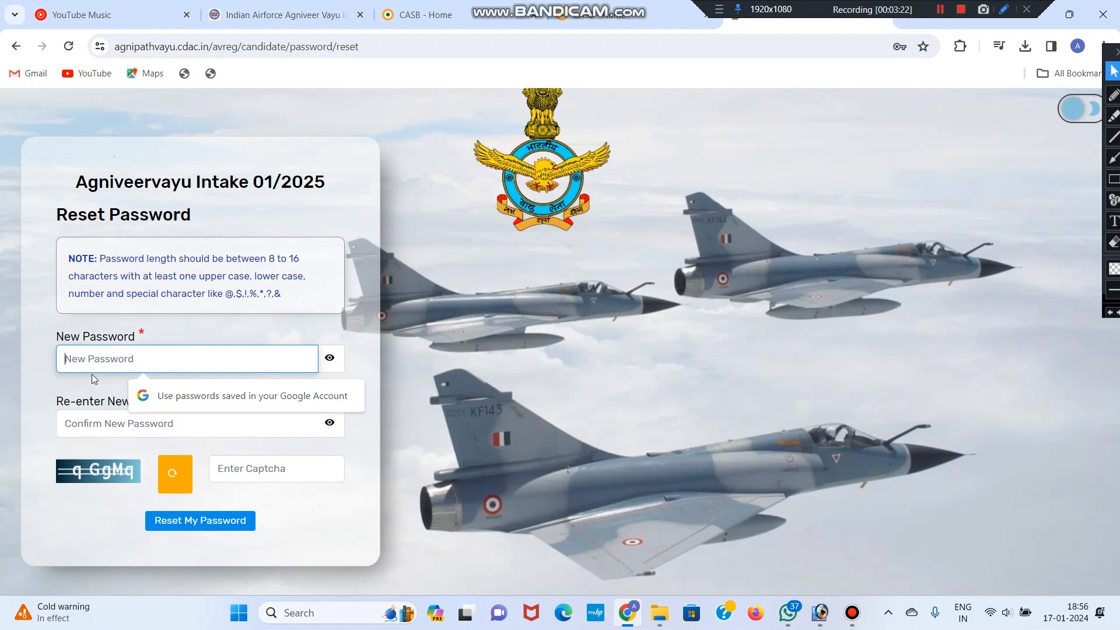
left_click(247, 458)
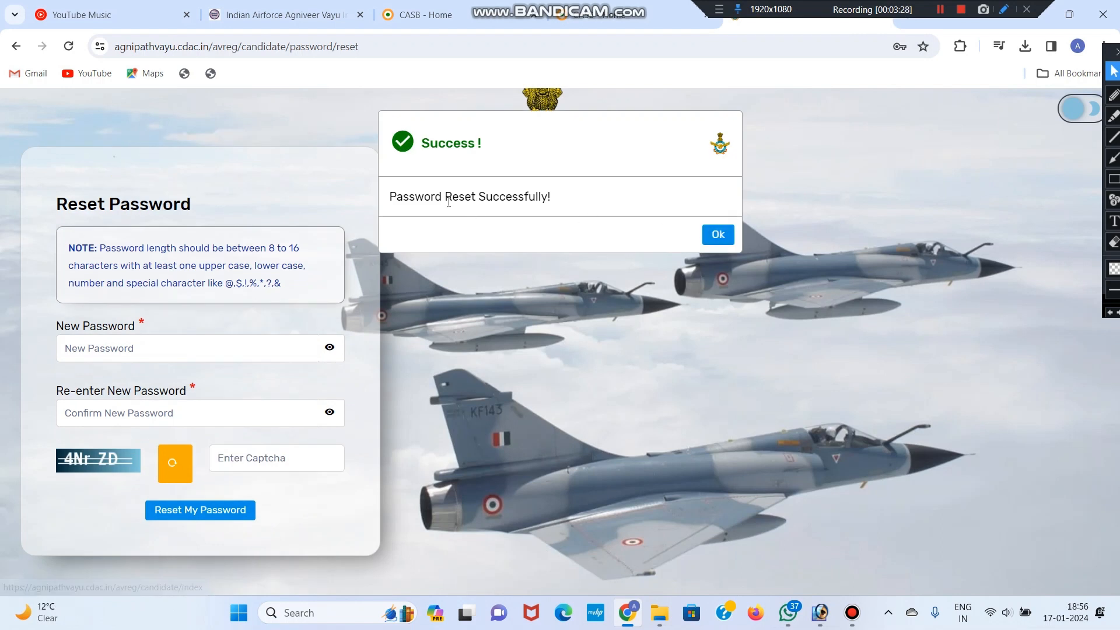
left_click(723, 234)
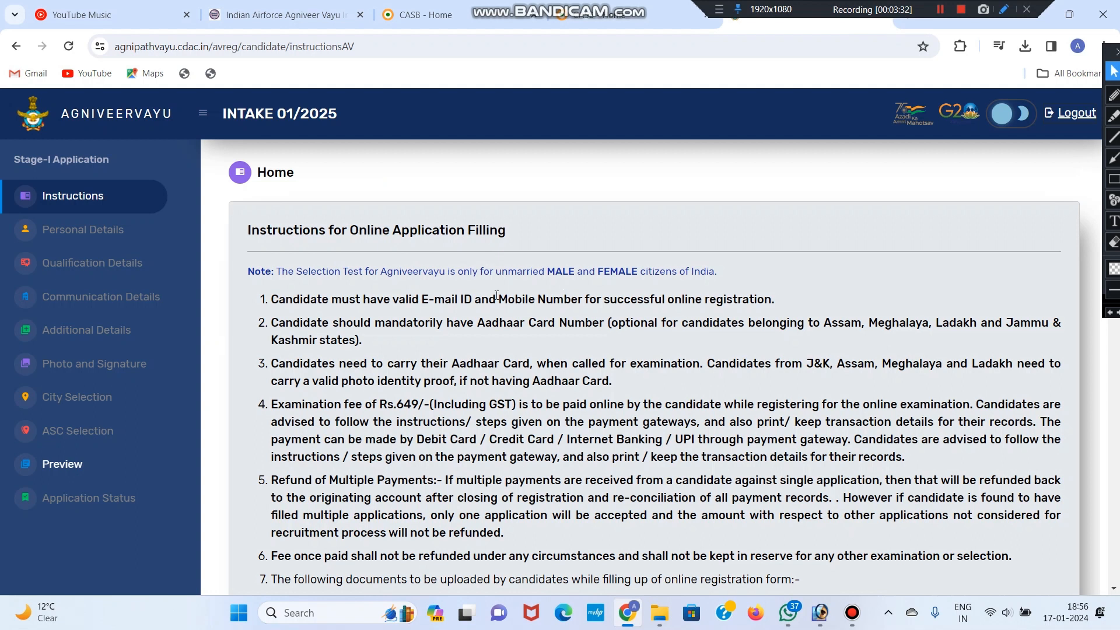
Step: Read the application instructions, accept both declarations at their end, and continue to the registration's personal details
scroll(496, 296, "down", 8)
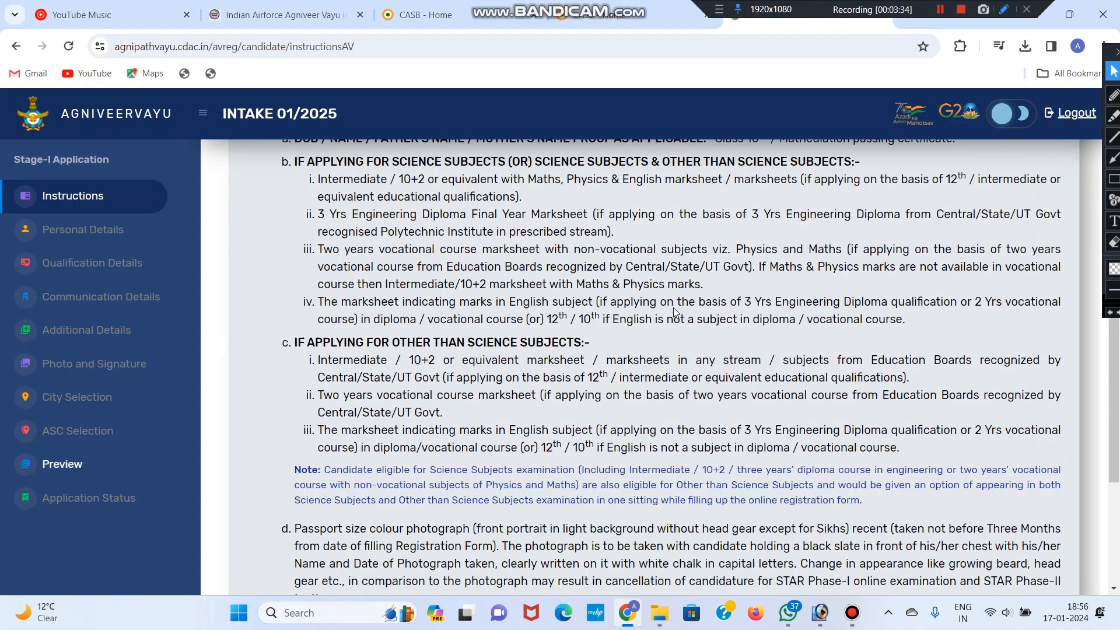
scroll(676, 313, "down", 5)
left_click(255, 467)
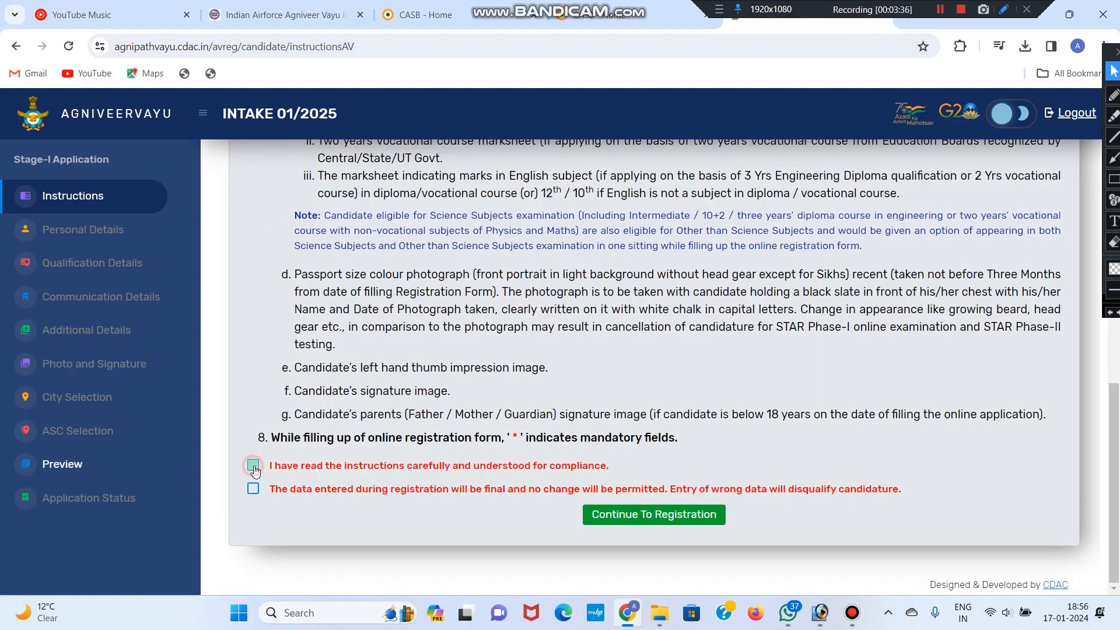
left_click(252, 490)
left_click(775, 284)
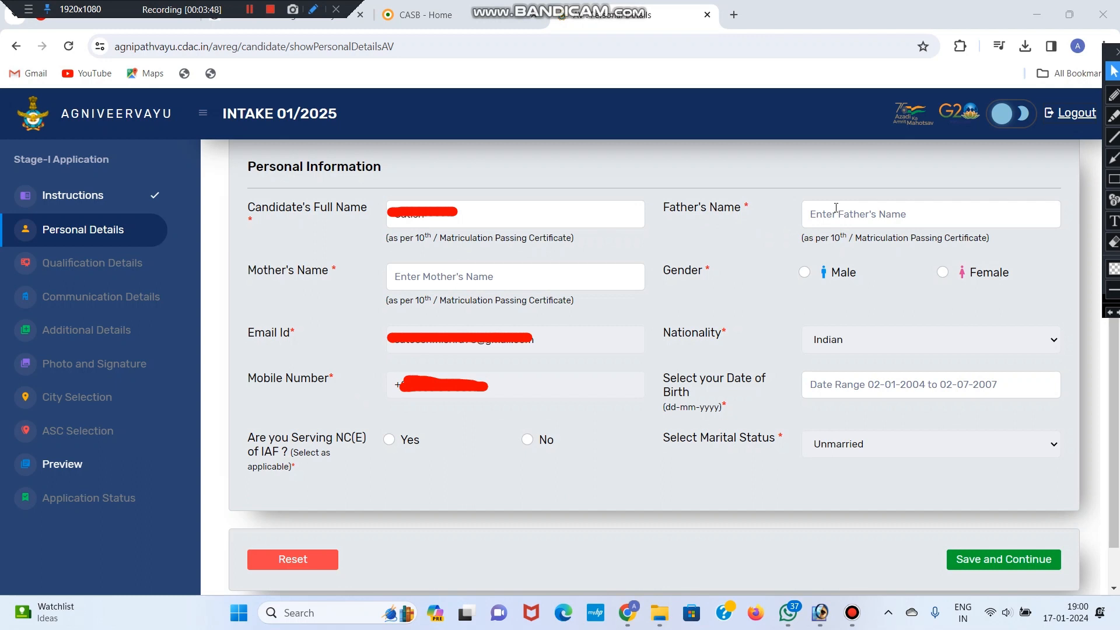
Step: Set the candidate's gender to Male, confirm it, and answer No to serving as NC(E) of IAF
left_click(422, 276)
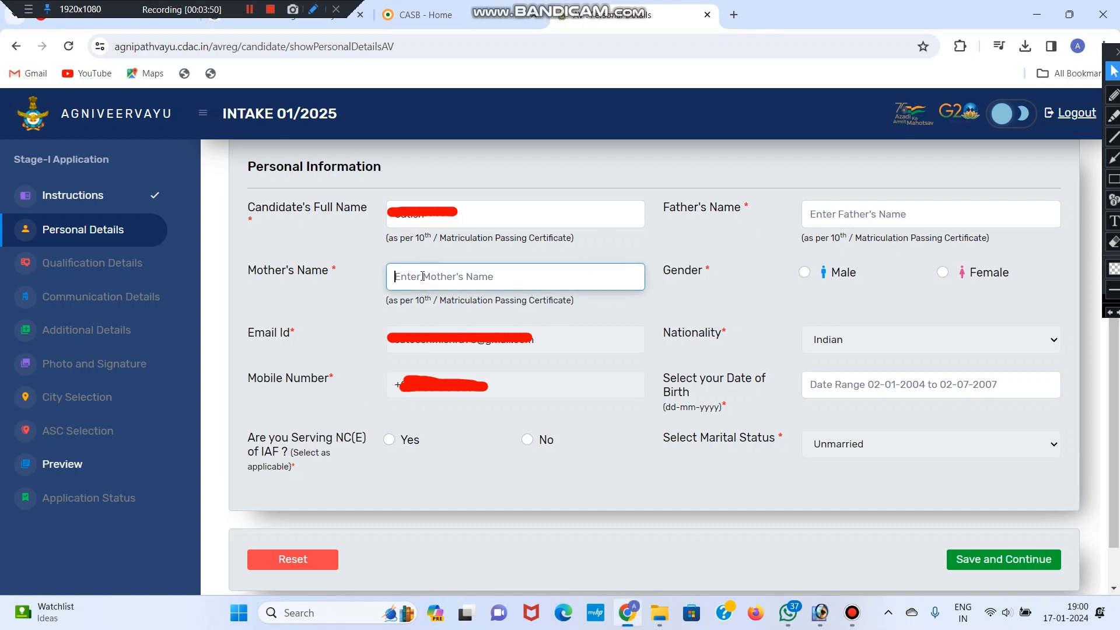
left_click(805, 273)
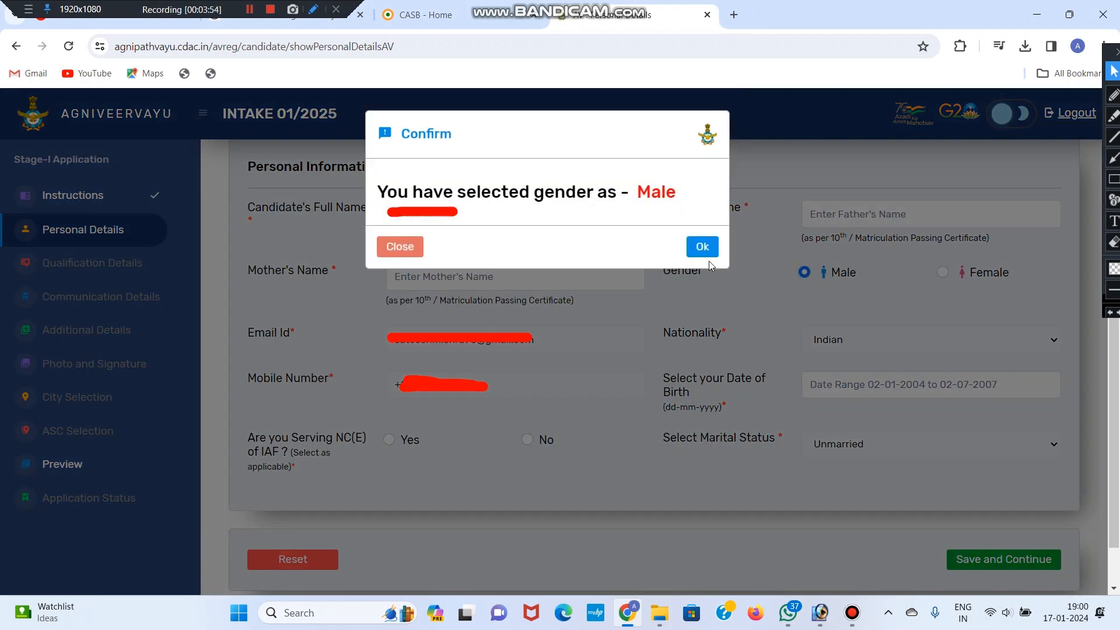
left_click(695, 248)
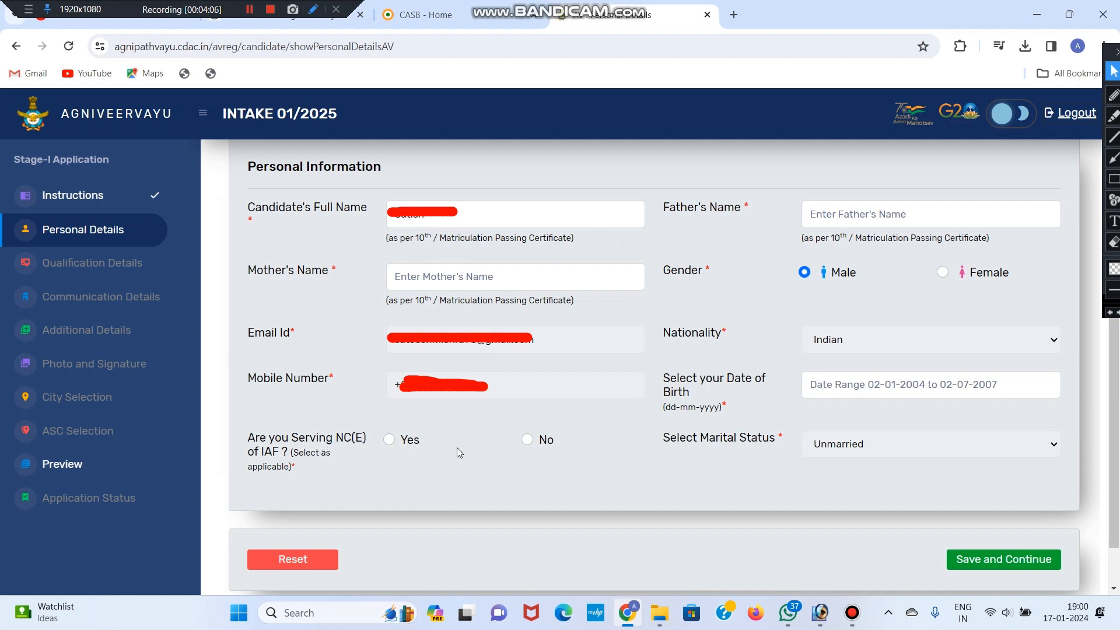
left_click(527, 439)
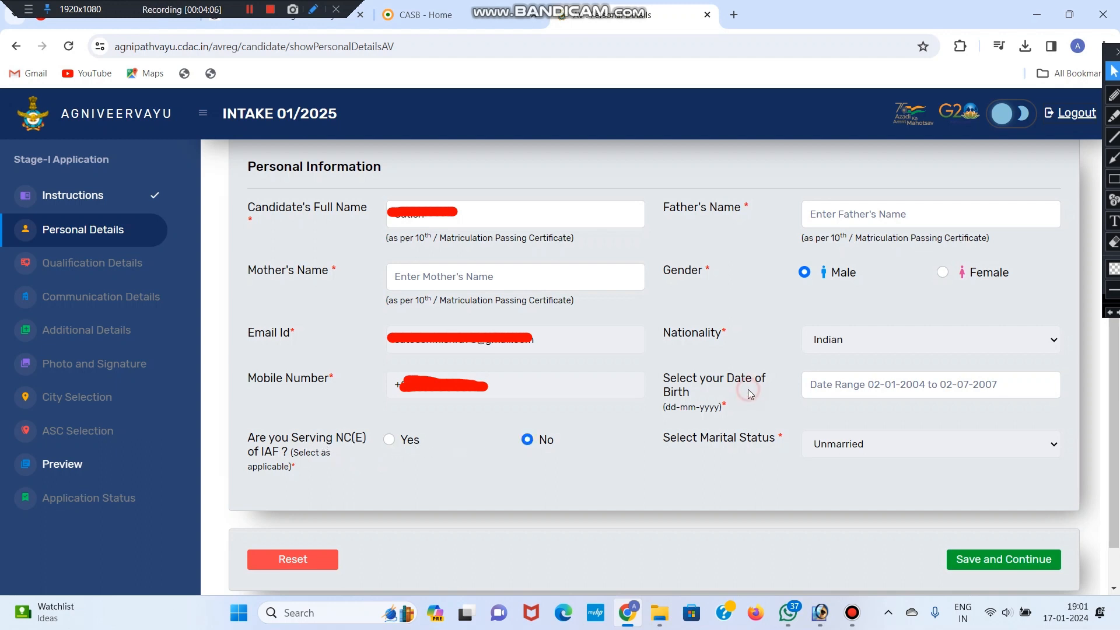
Step: Check the calendar of the date of birth field, closing it without choosing a date
left_click(902, 386)
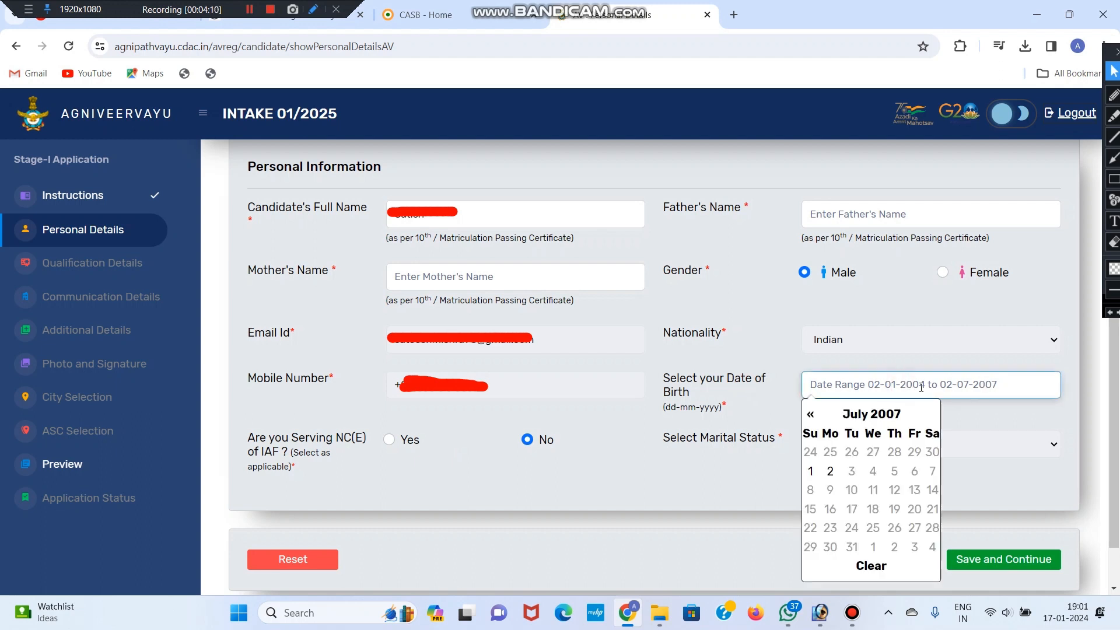
left_click(1009, 425)
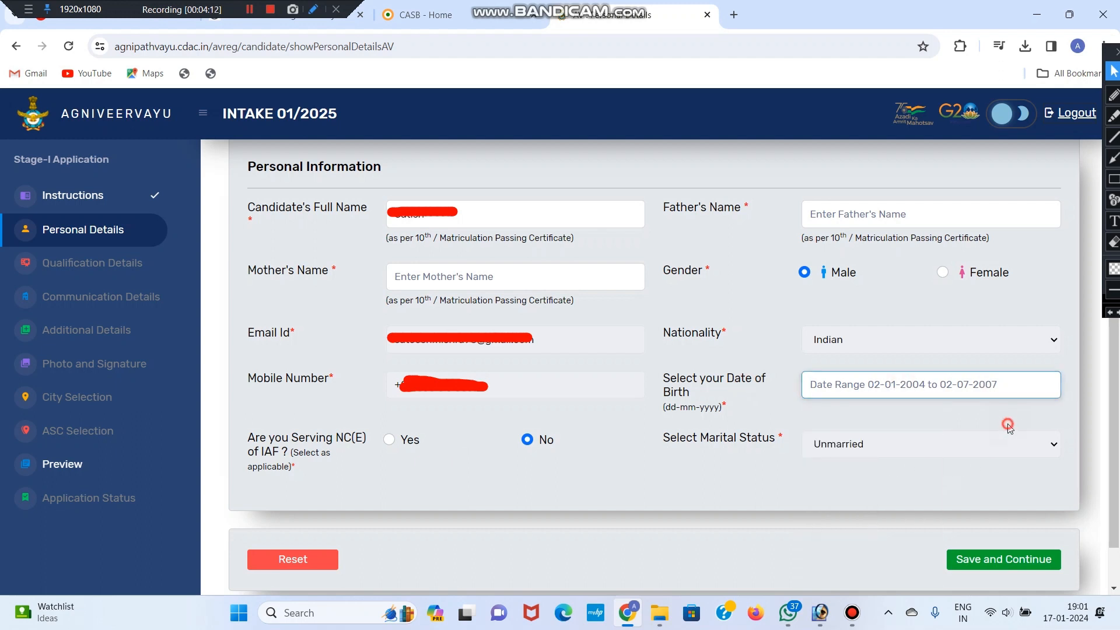
left_click(430, 329)
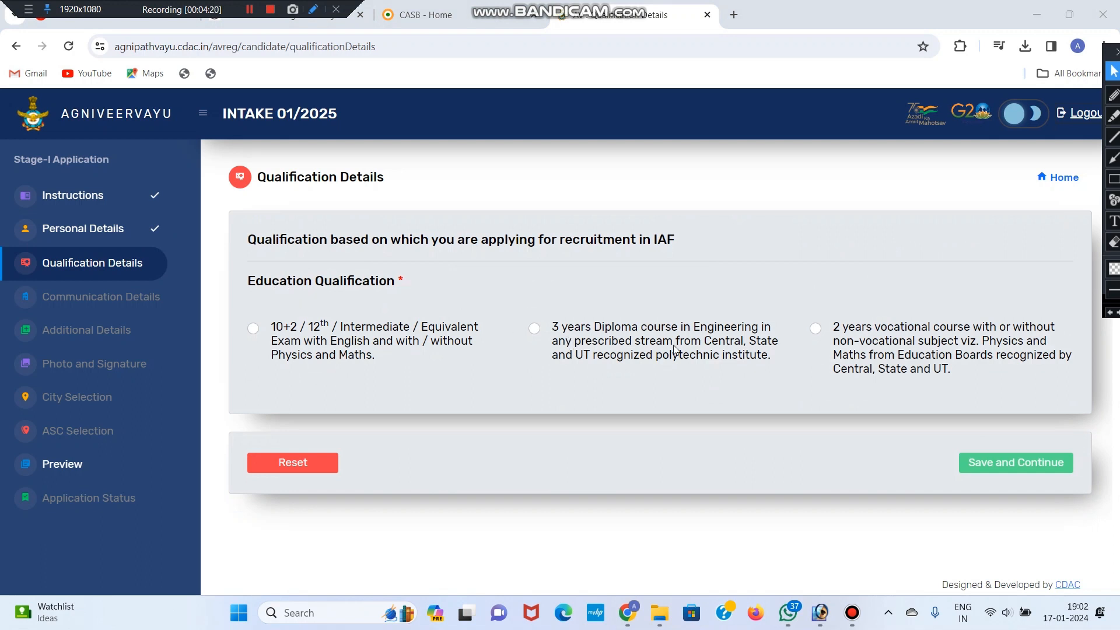
Step: Choose the 10+2 / 12th / Intermediate qualification and answer Yes to passing with minimum 50% in aggregate and English
left_click(268, 328)
scroll(328, 320, "down", 1)
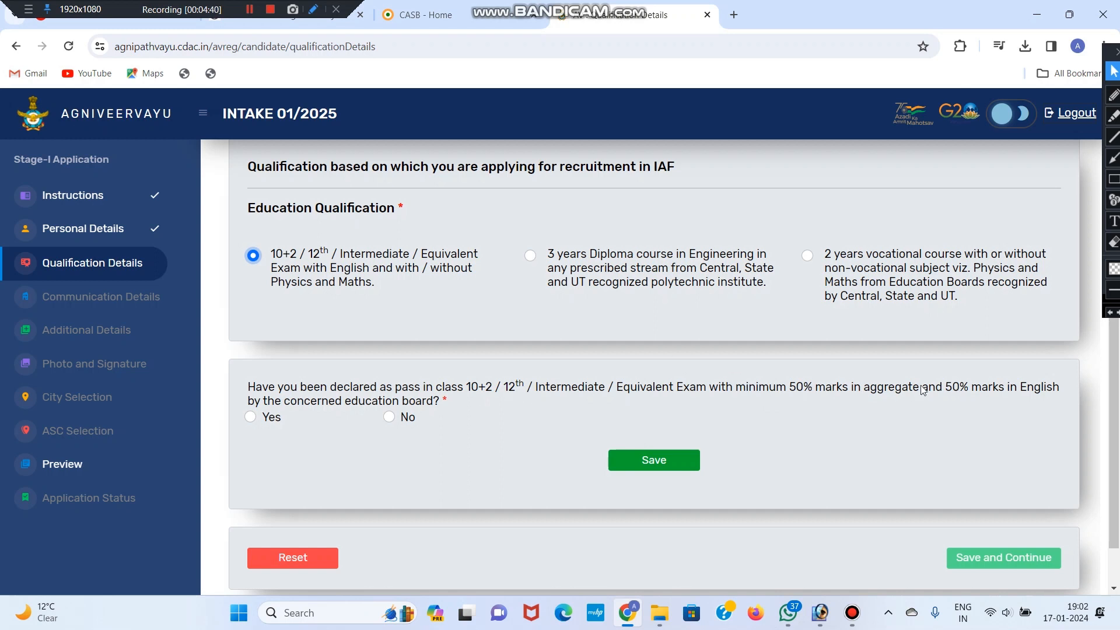
left_click(251, 417)
scroll(479, 436, "down", 2)
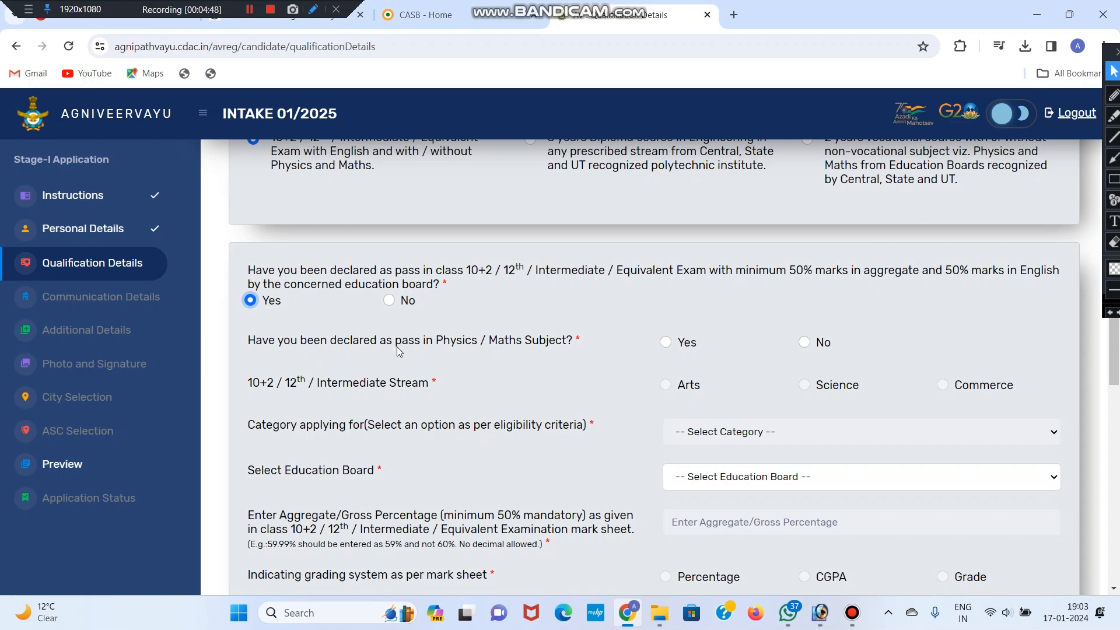
Step: Try both answers to the Physics / Maths pass question, settle on Yes, and set the 10+2 stream to Science
left_click(668, 345)
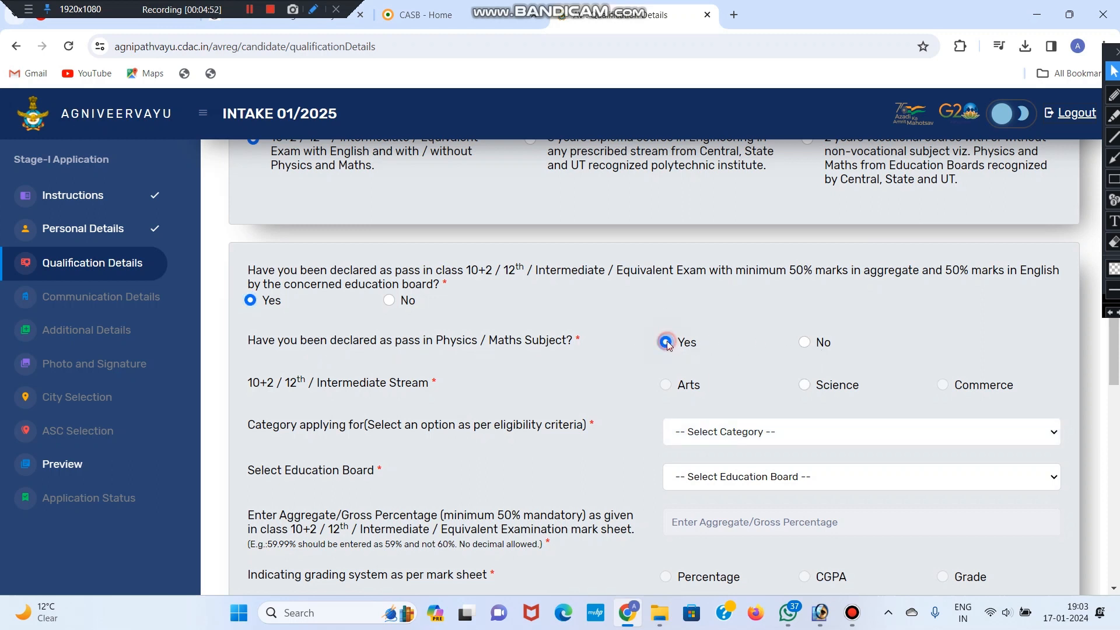
left_click(804, 384)
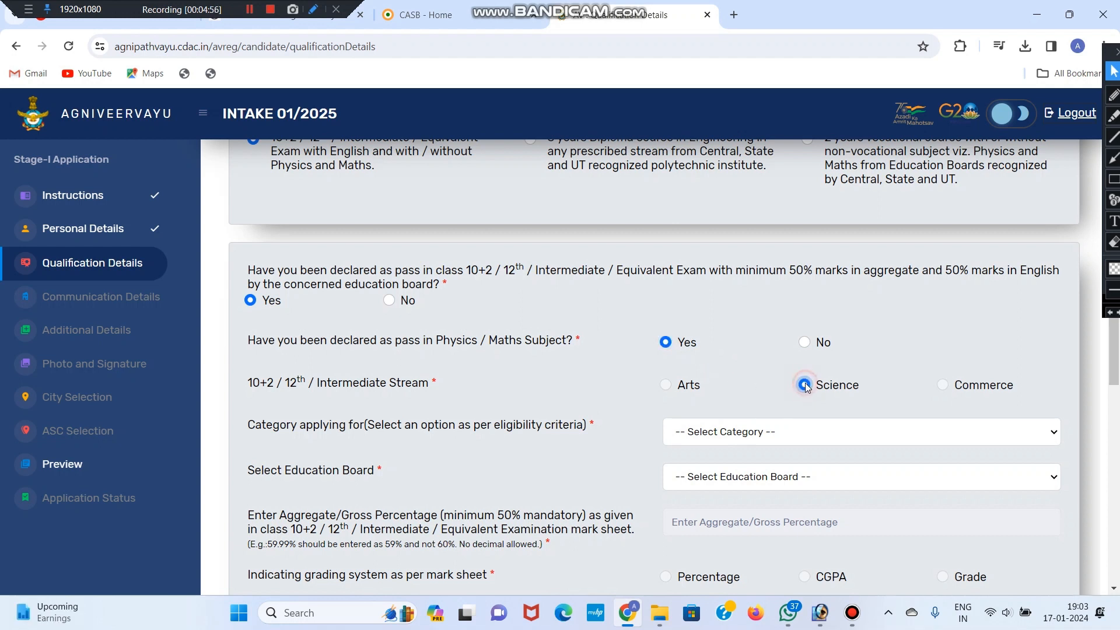
left_click(804, 342)
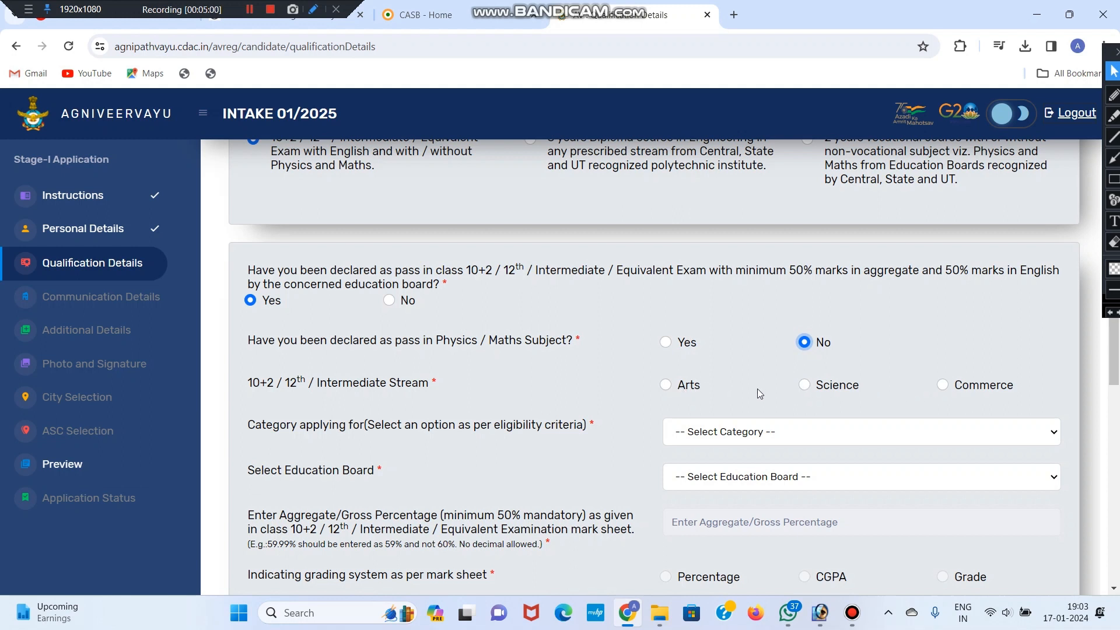
left_click(666, 344)
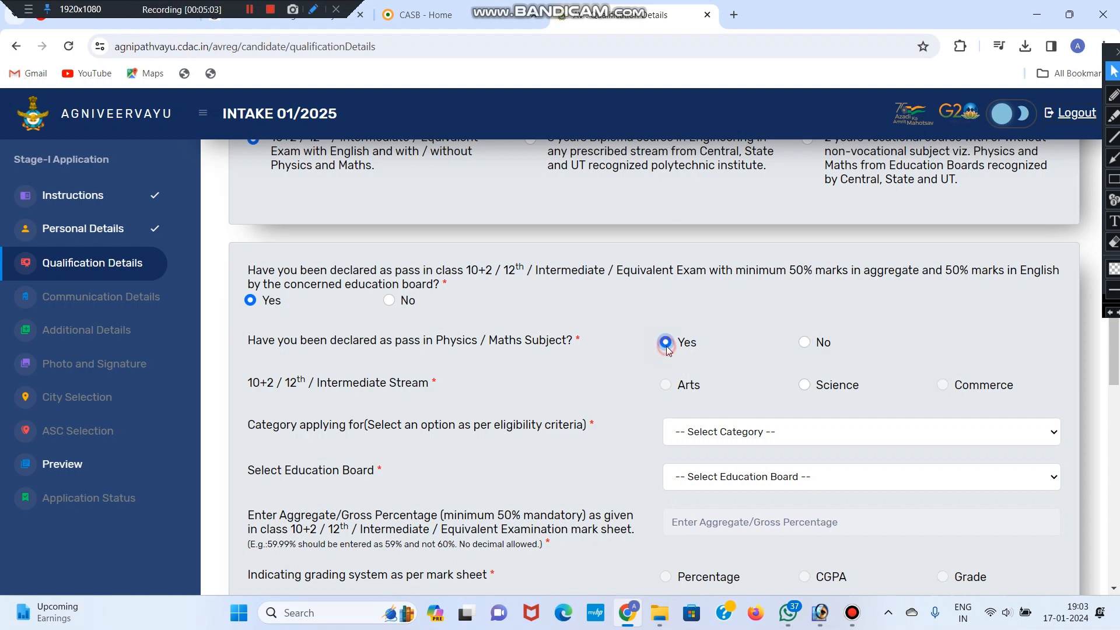
left_click(806, 385)
Step: Review the application category options and choose Both Science and other than Science Subjects
scroll(790, 386, "down", 1)
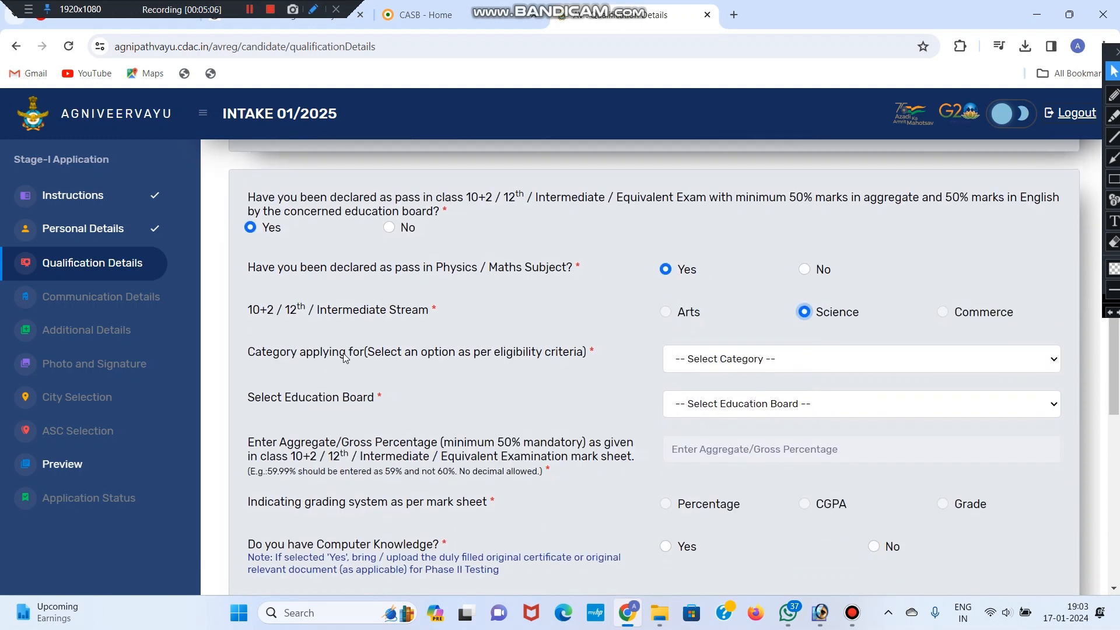
left_click(783, 360)
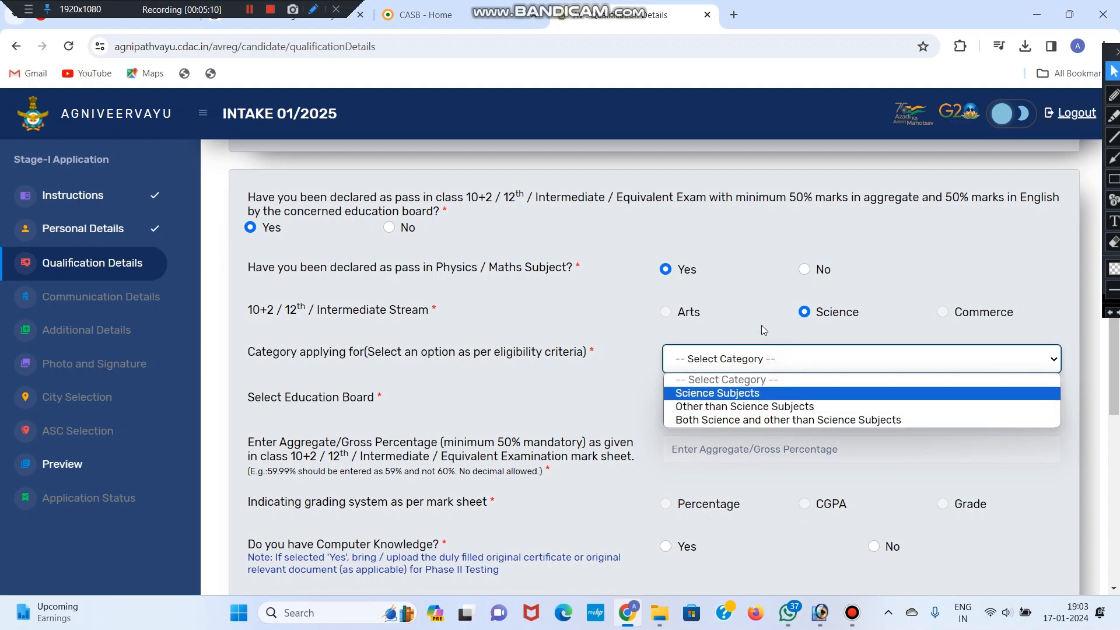
left_click(765, 330)
left_click(774, 368)
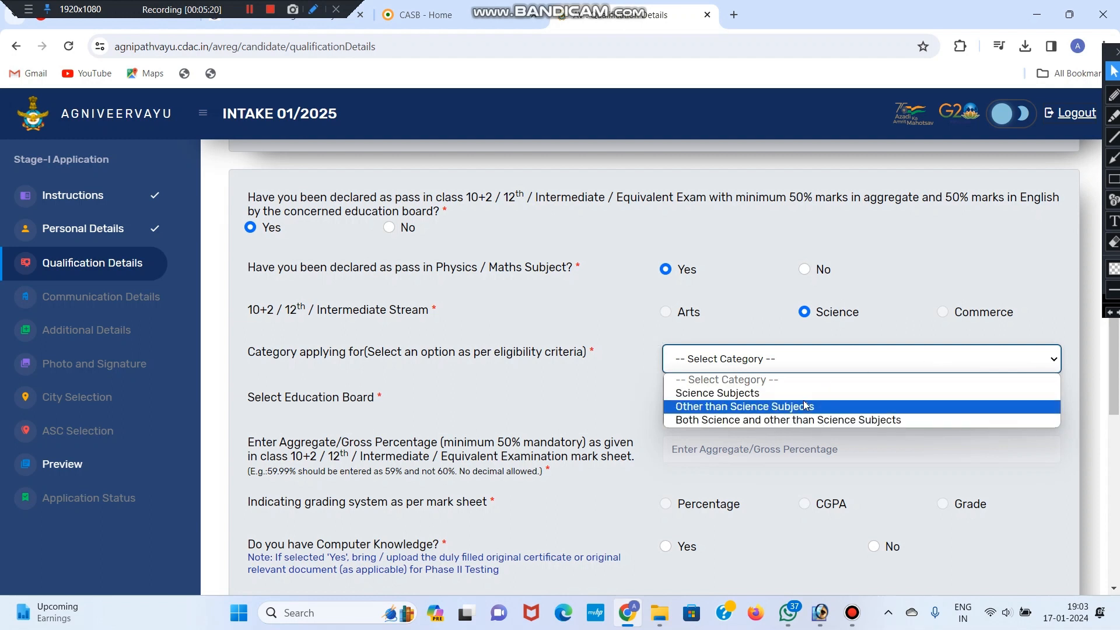
left_click(747, 296)
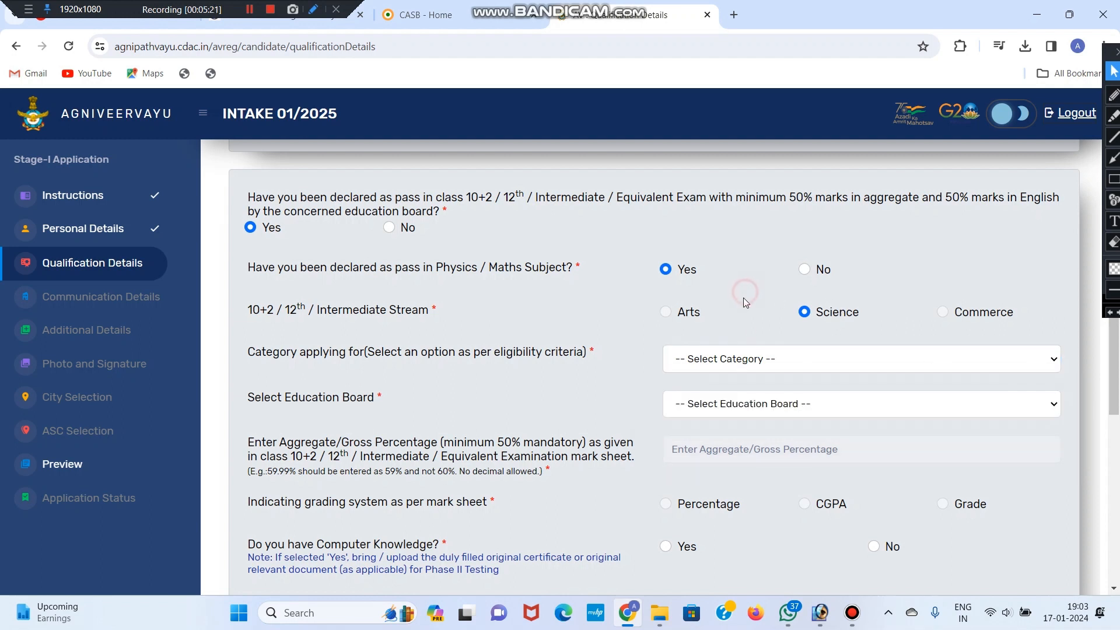
left_click(758, 353)
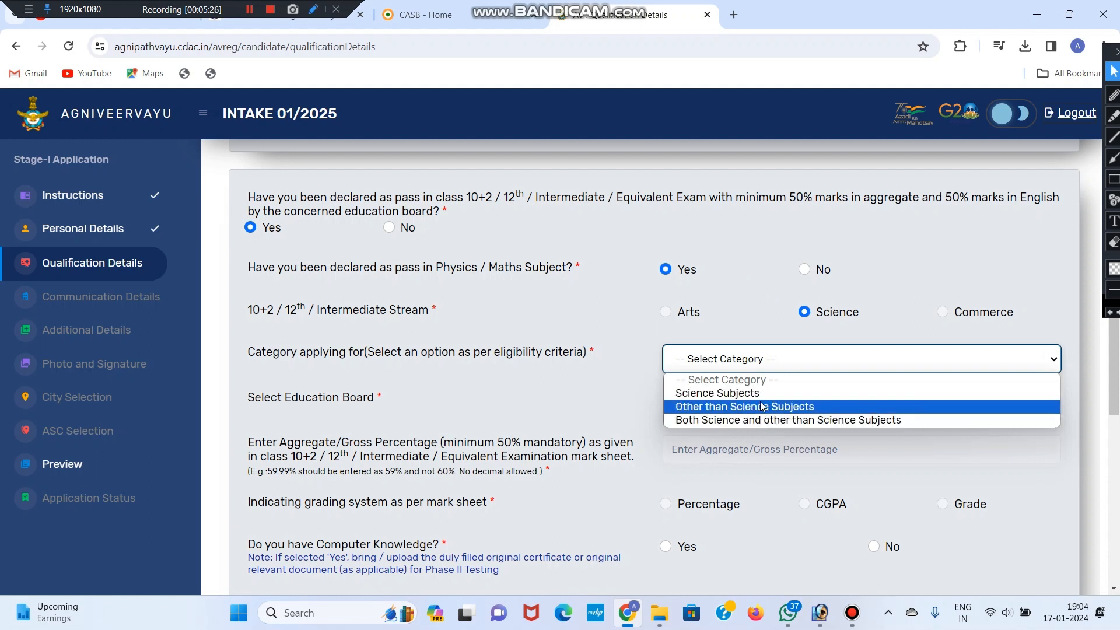
left_click(726, 423)
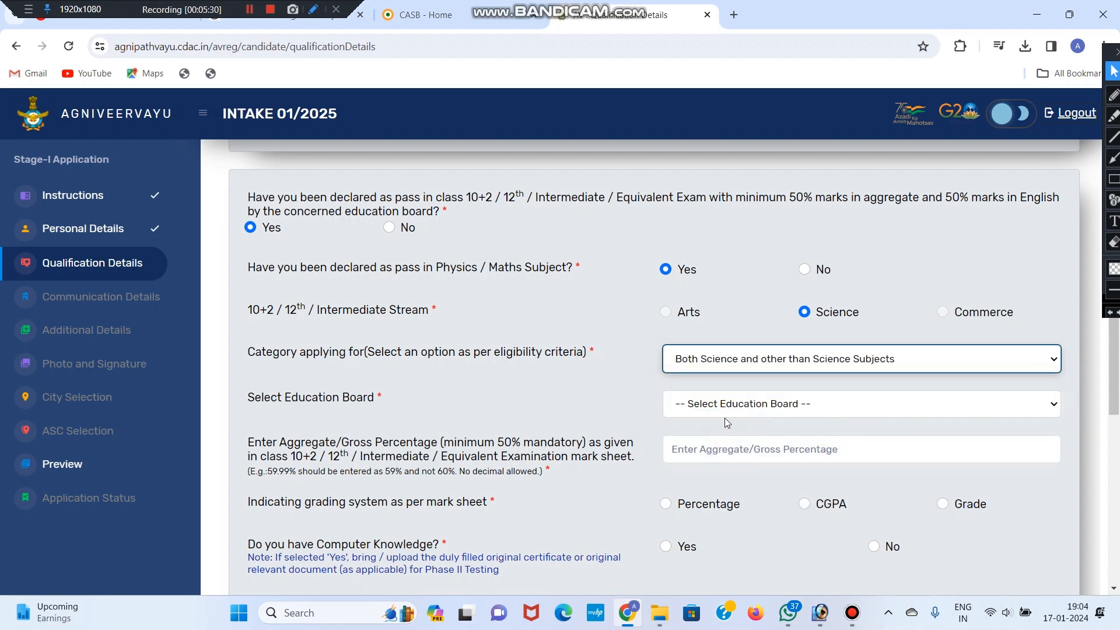
Step: Set the education board to Board of High School and Intermediate Education, Uttar Pradesh, Prayagraj
left_click(722, 405)
left_click(723, 406)
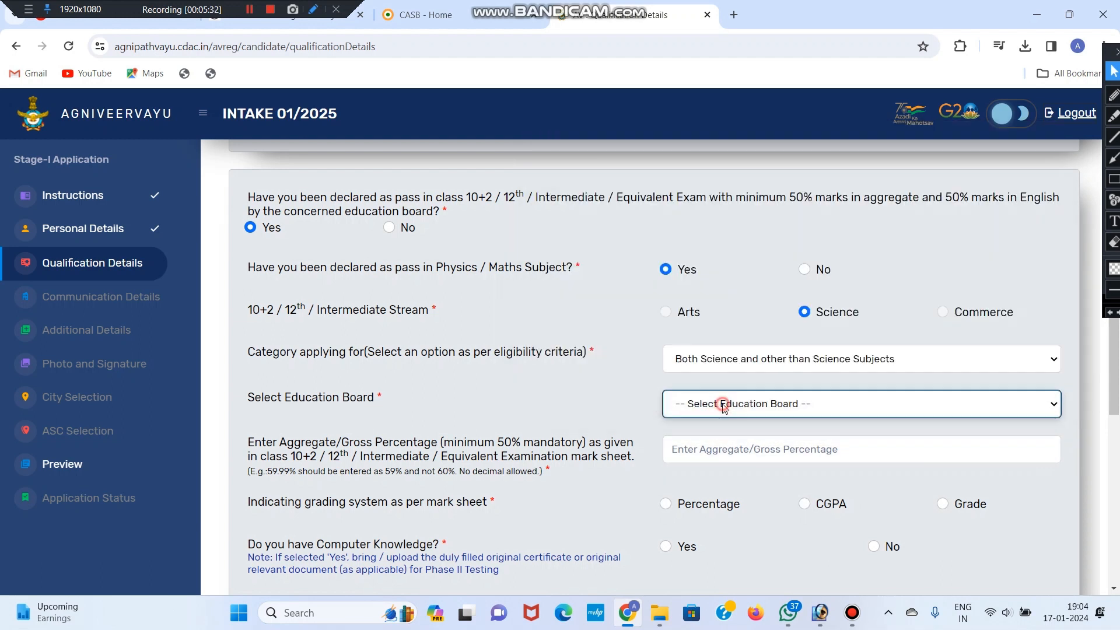
left_click(723, 408)
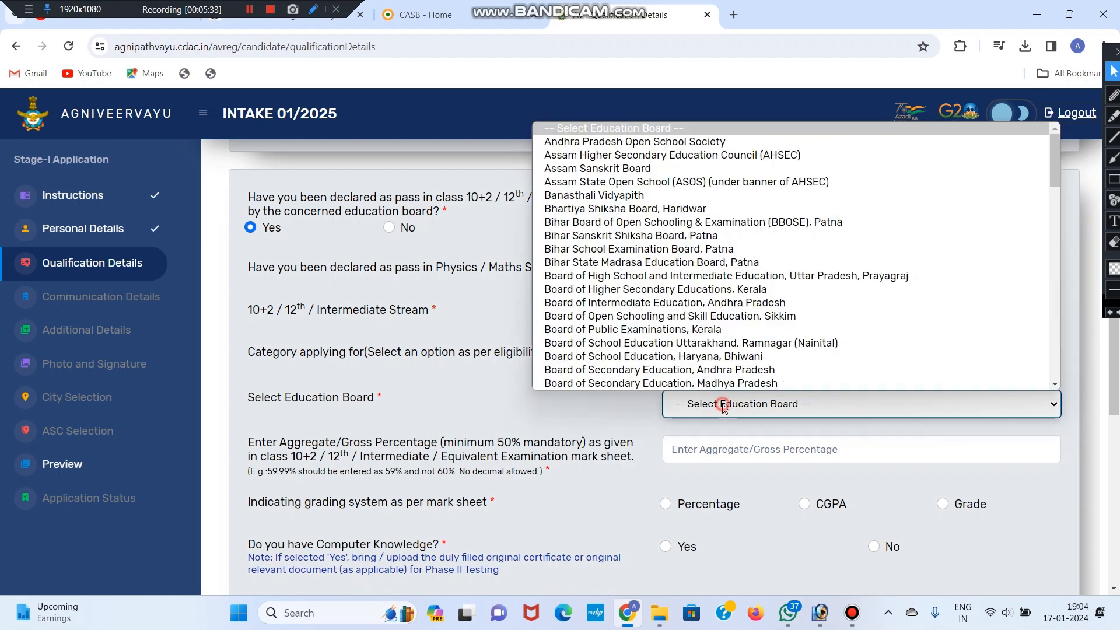
key("u")
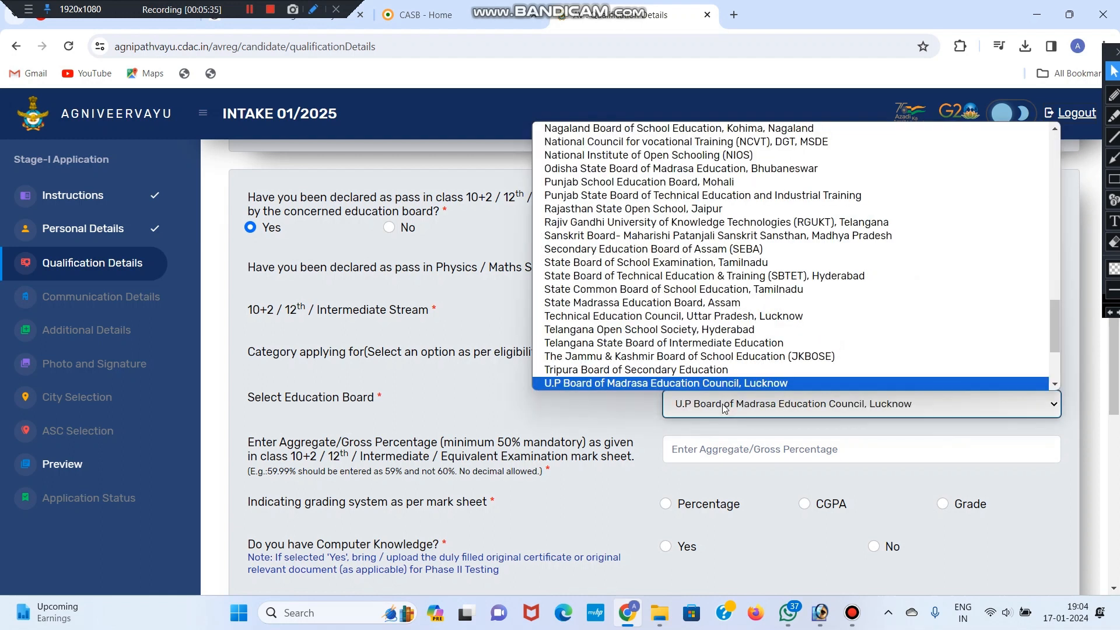
key("Down")
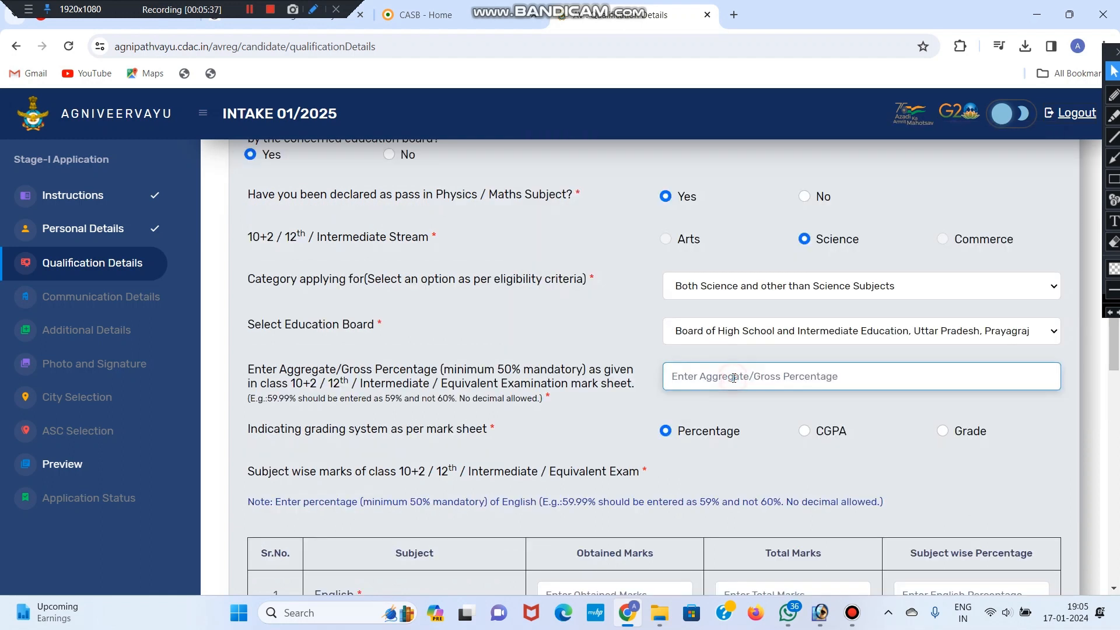
Step: Read the aggregate percentage instruction and enter 60 as the class 12 aggregate percentage
left_click_drag(250, 364, 637, 382)
left_click(636, 380)
left_click(709, 380)
type("60")
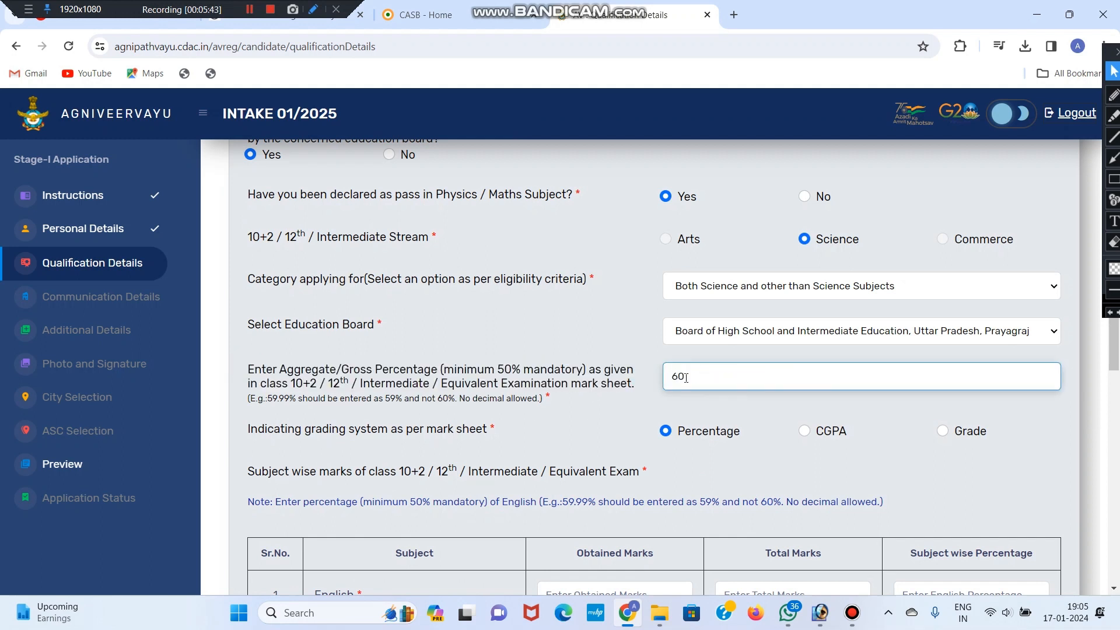
left_click(544, 412)
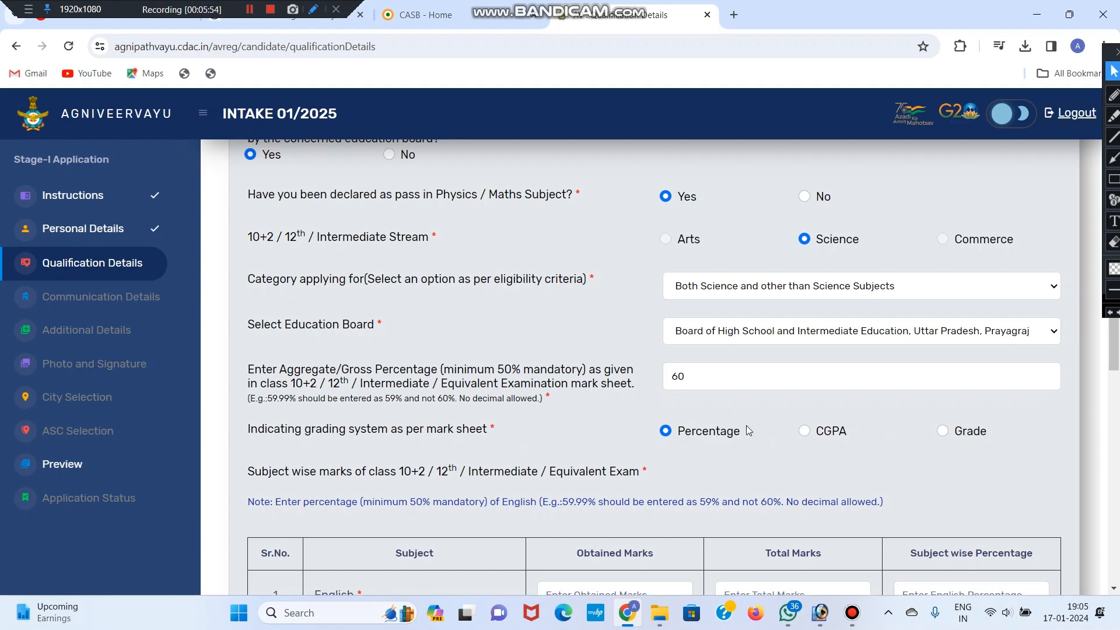
Step: Enter 100 as the total marks for English, Maths and Physics in the subject-wise marks table
scroll(761, 422, "down", 4)
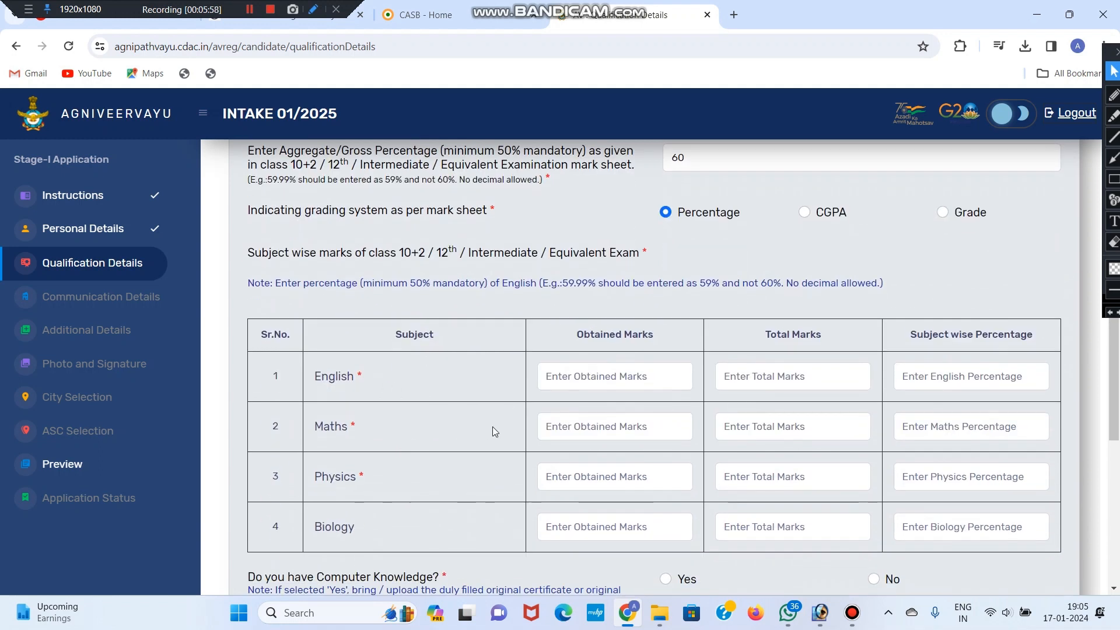
left_click(611, 379)
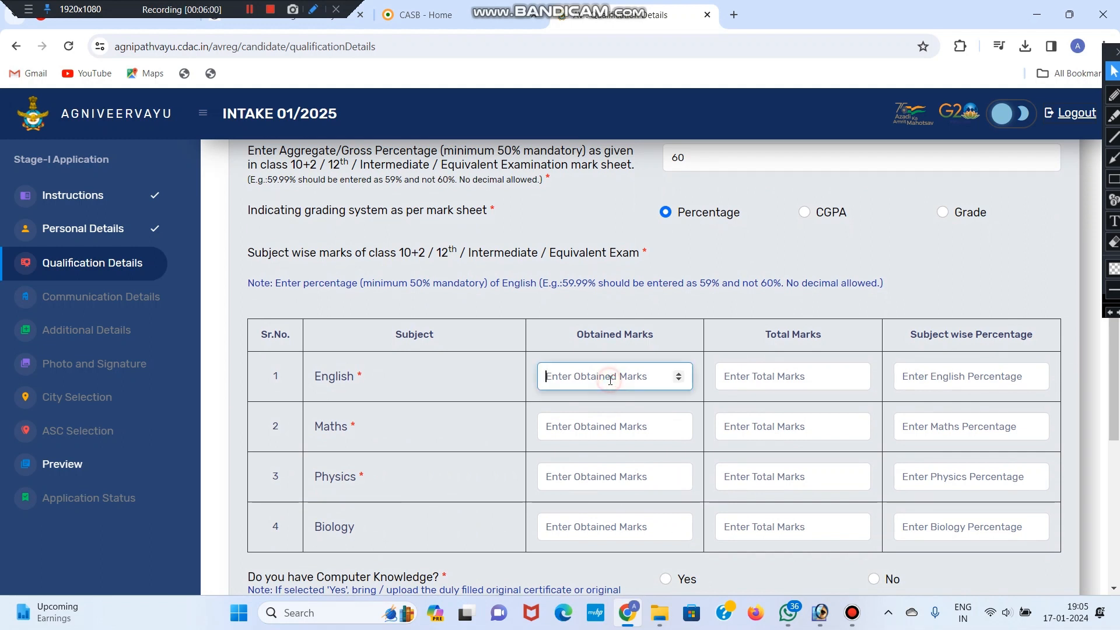
left_click(793, 378)
type("100")
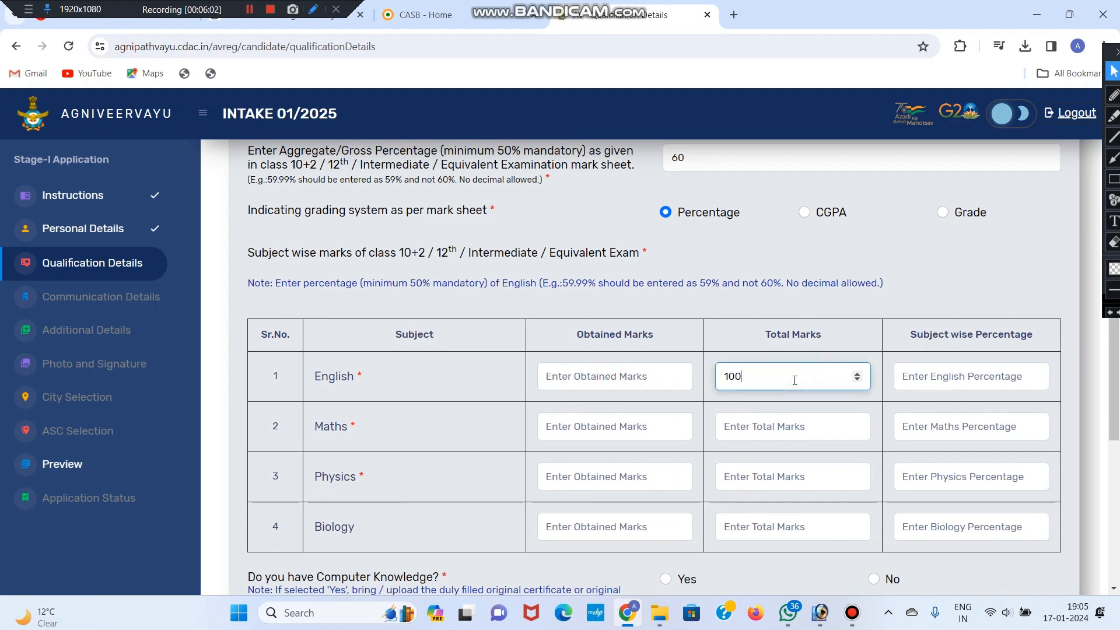
left_click(776, 423)
type("100")
left_click(765, 469)
type("100")
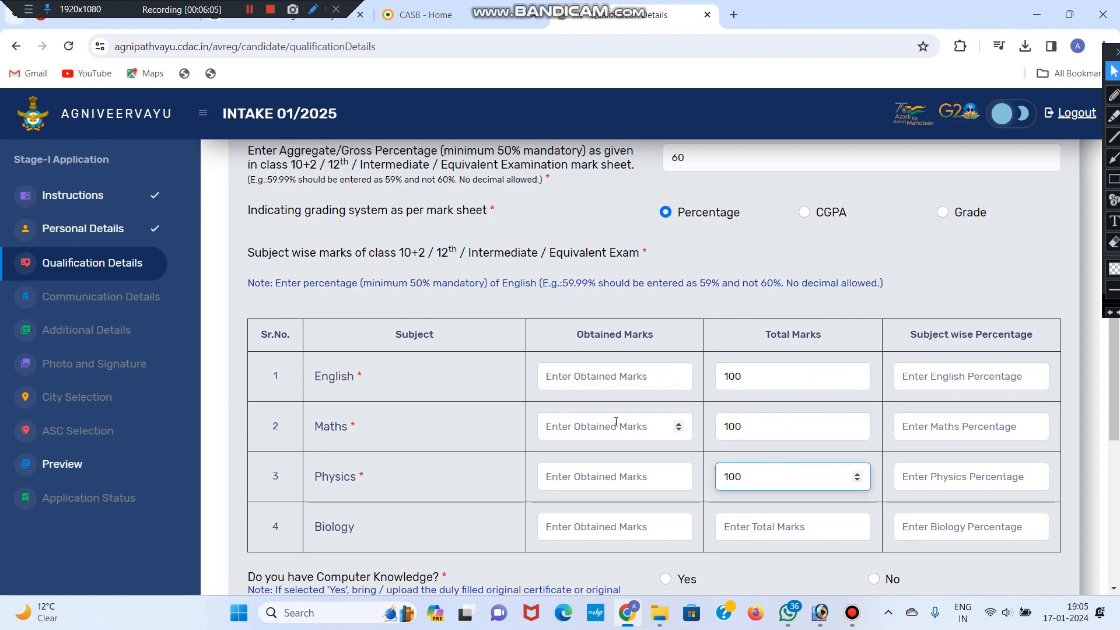
Step: Enter the obtained marks in the subject-wise table: 68 for English, 65 for Maths and 58 for Physics
left_click(604, 378)
type("6")
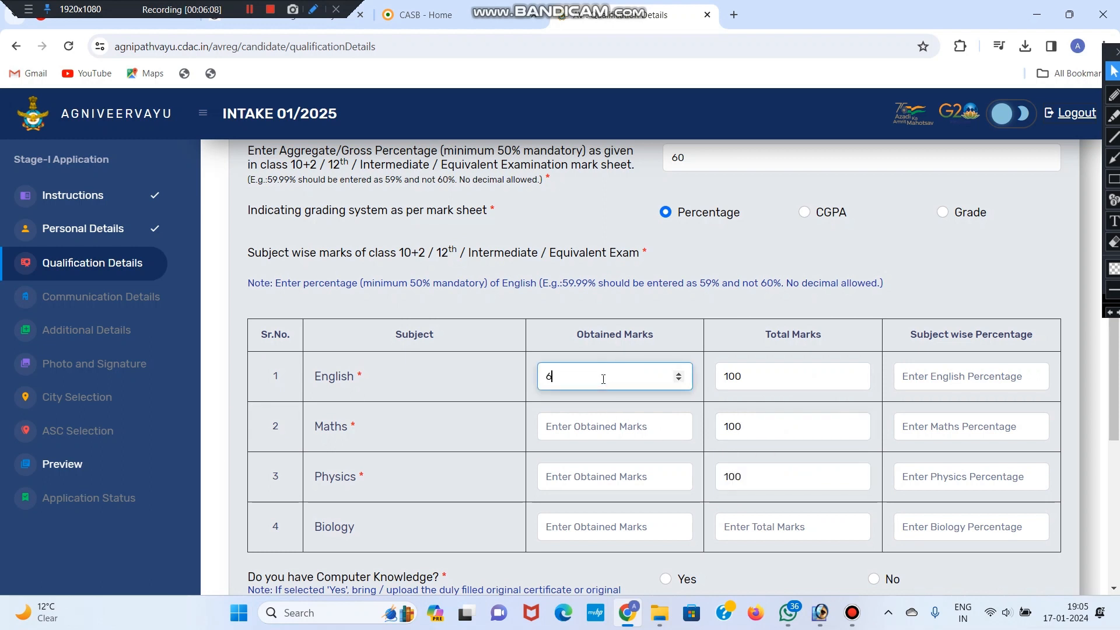
type("8")
left_click(587, 420)
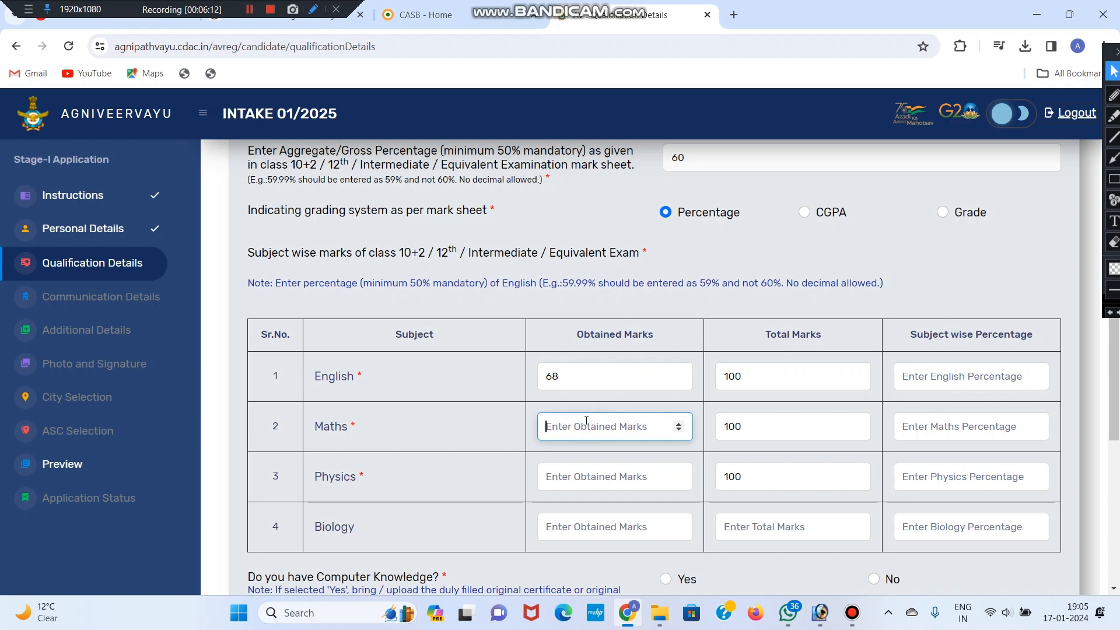
type("65")
left_click(571, 466)
type("58")
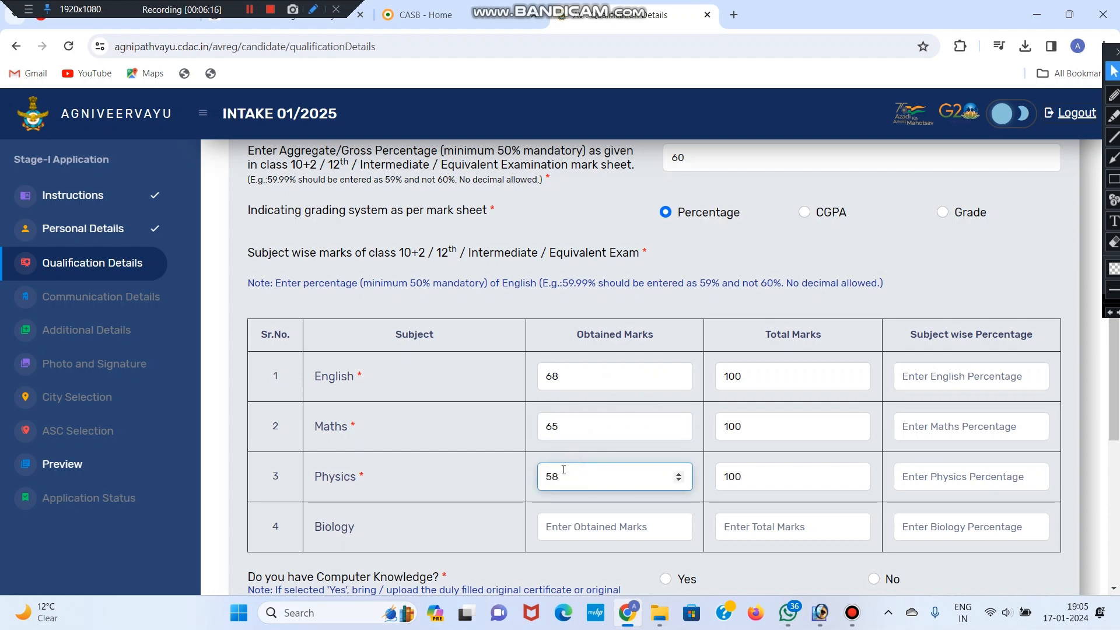
Step: Fill in the subject-wise percentages with 68 for English, 65 for Maths and 58 for Physics
left_click(939, 376)
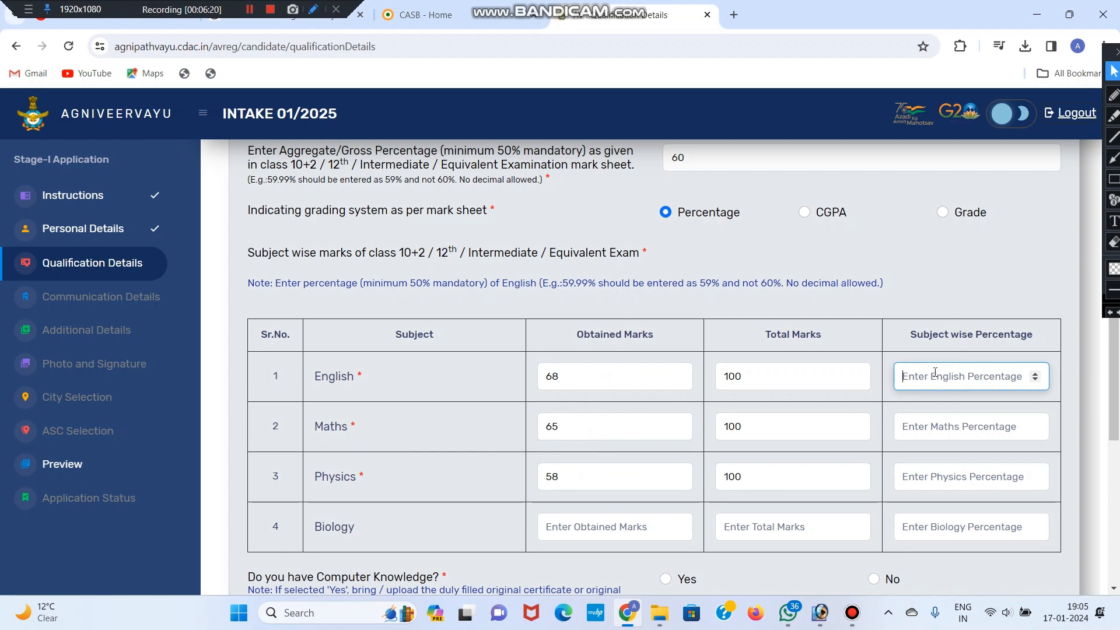
type("68")
left_click(936, 421)
type("65")
left_click(933, 476)
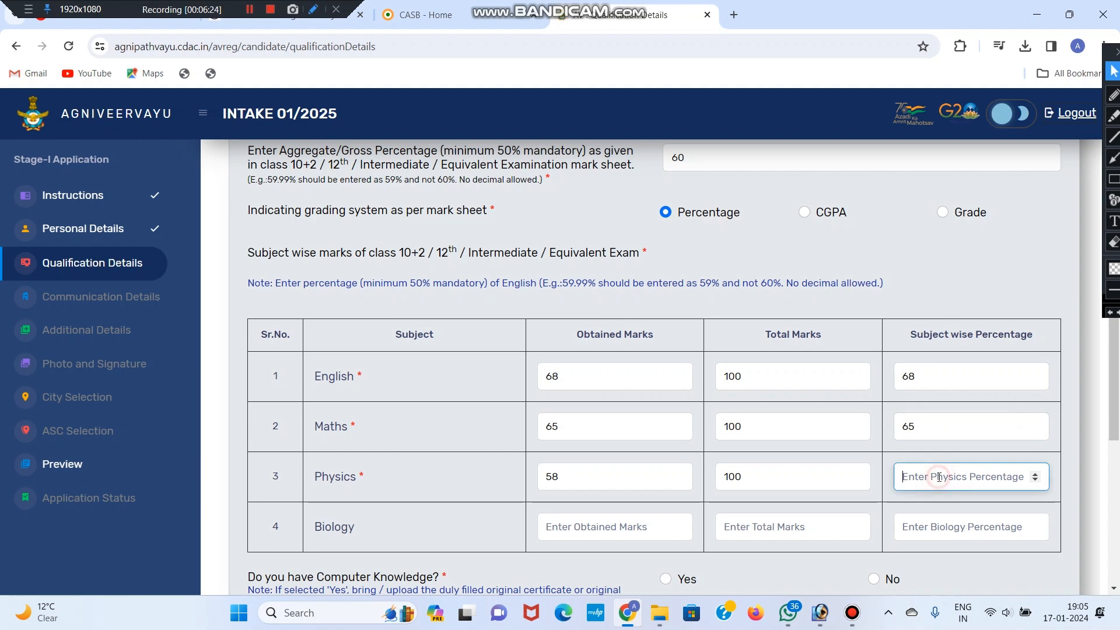
type("58")
Step: Answer No to both the computer knowledge question and the additional or improvement mark sheet question
scroll(877, 468, "down", 1)
scroll(915, 475, "down", 3)
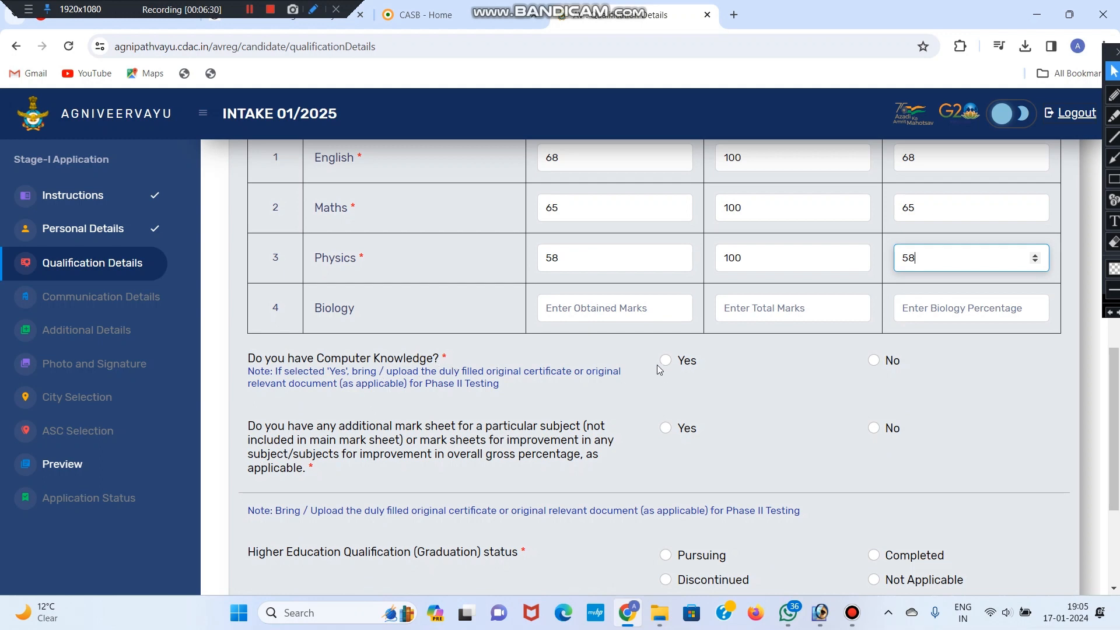
left_click(873, 361)
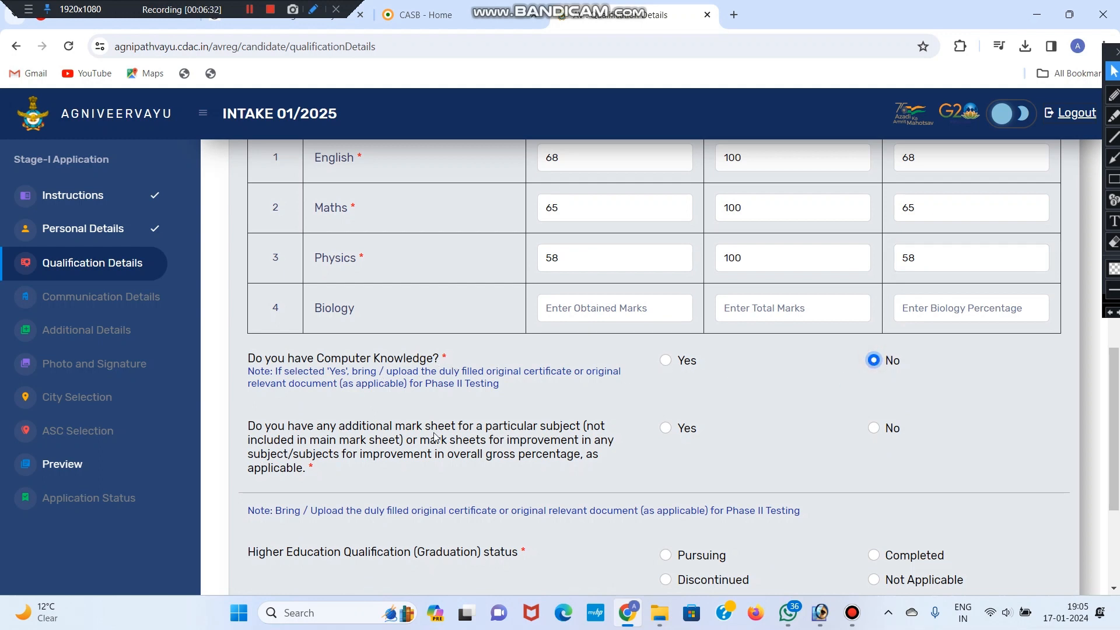
scroll(429, 434, "down", 1)
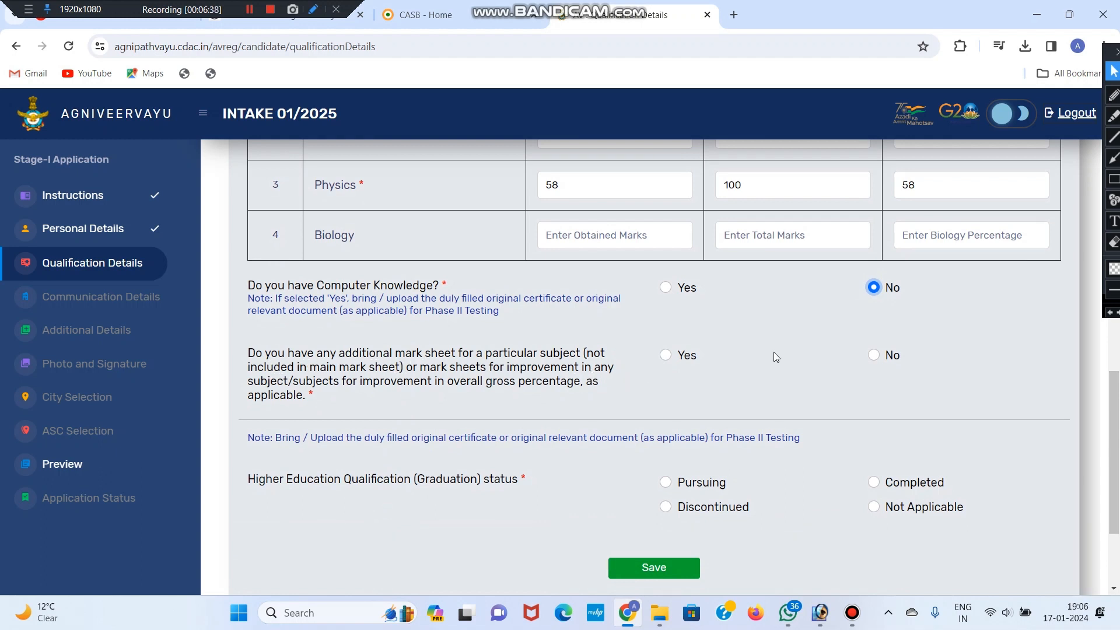
left_click(874, 355)
scroll(312, 406, "down", 1)
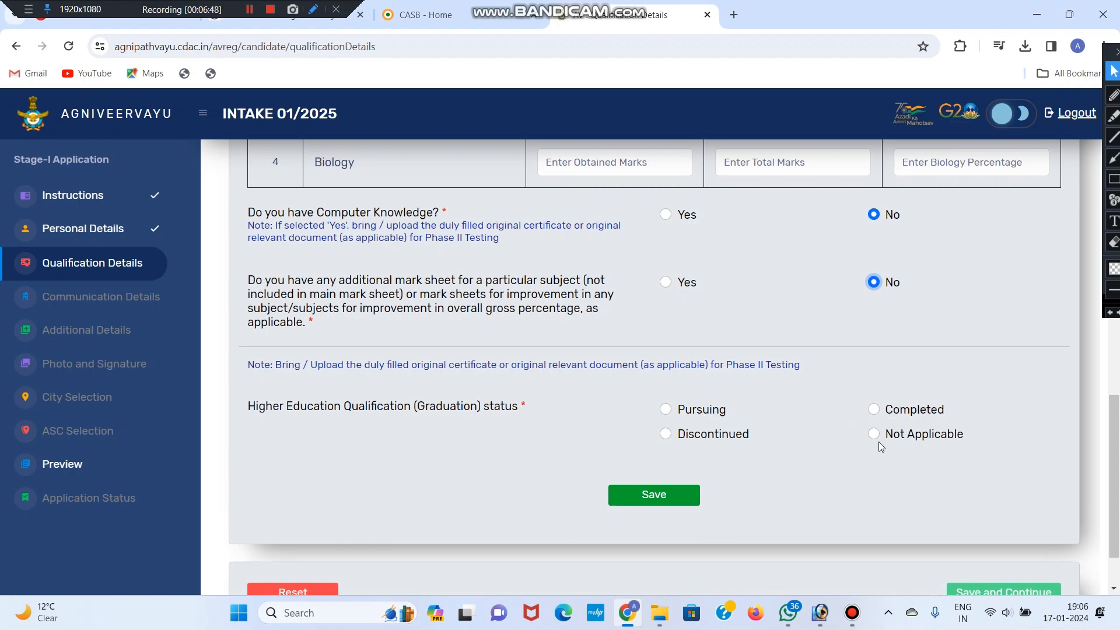
Step: Set the higher education (graduation) status to Not Applicable and save the qualification details
scroll(831, 438, "down", 2)
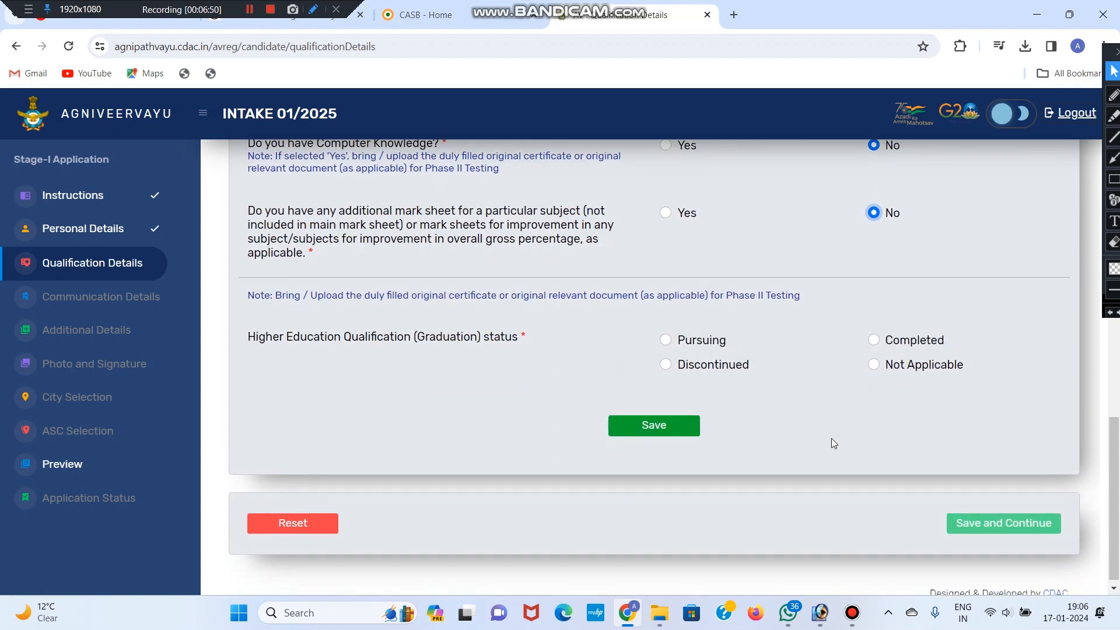
left_click(874, 361)
left_click(656, 430)
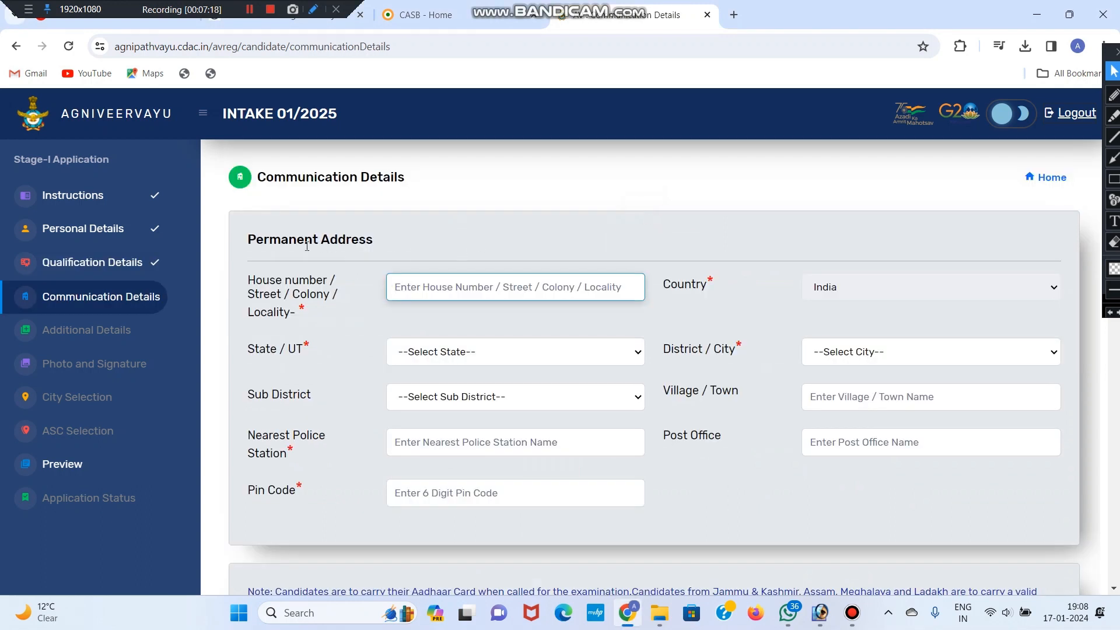
Step: Choose the candidate's state, district and sub-district for the permanent address
scroll(359, 255, "down", 1)
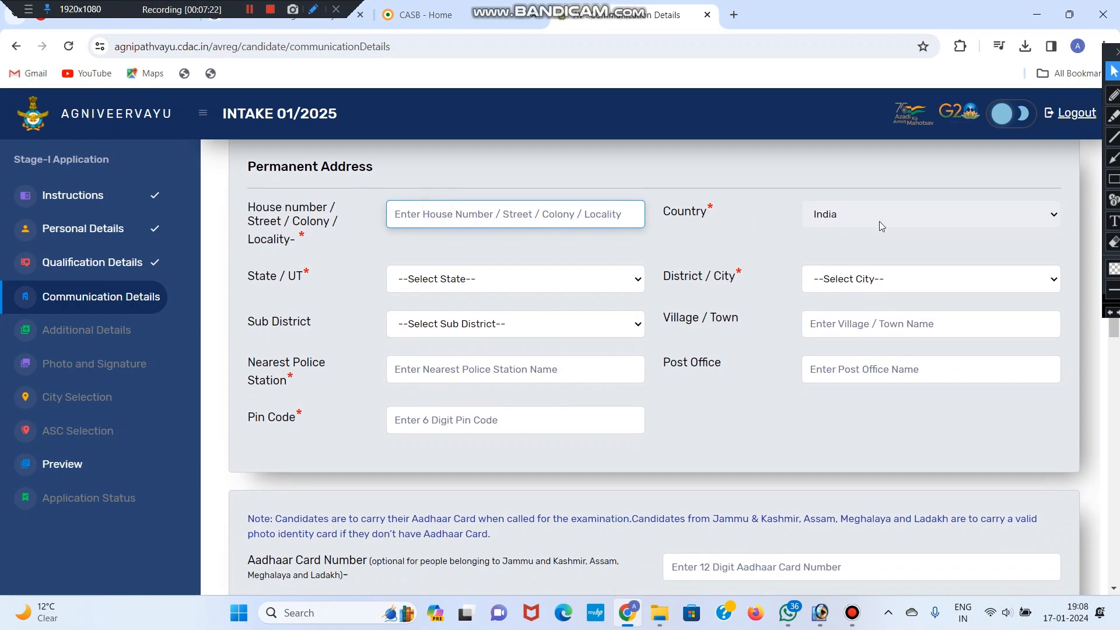
scroll(817, 220, "down", 1)
left_click(502, 208)
scroll(482, 317, "down", 5)
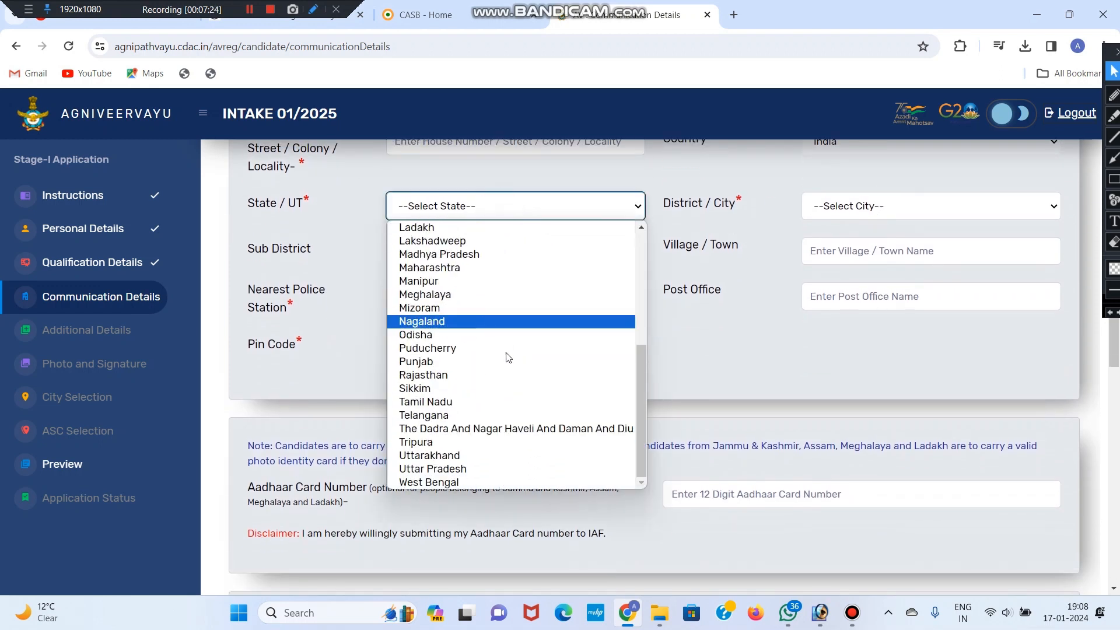
left_click(500, 469)
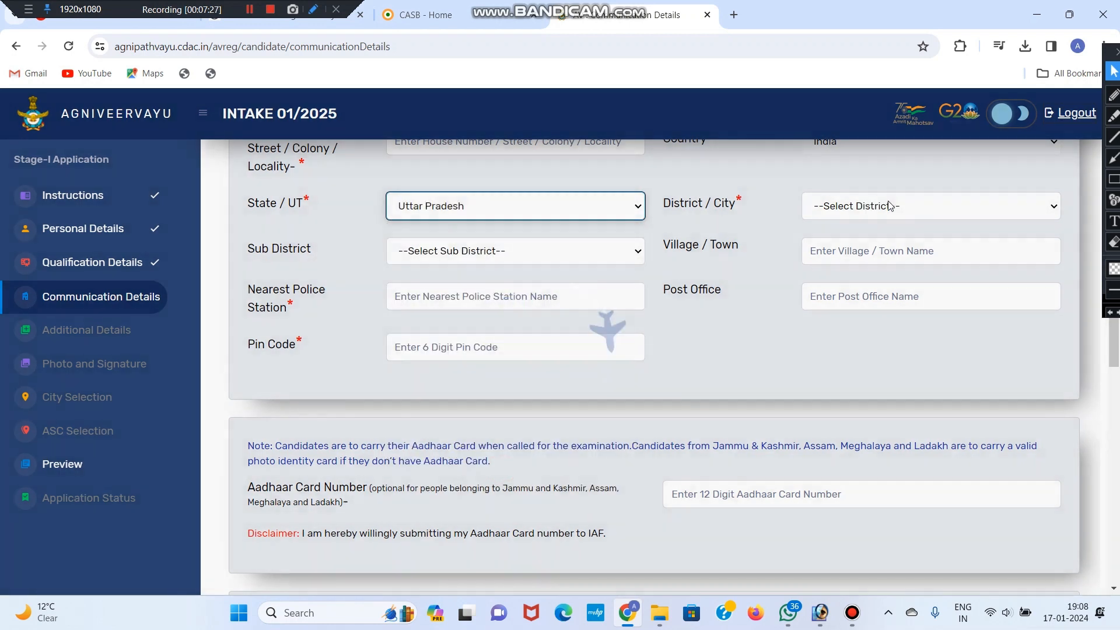
left_click(889, 206)
left_click(868, 308)
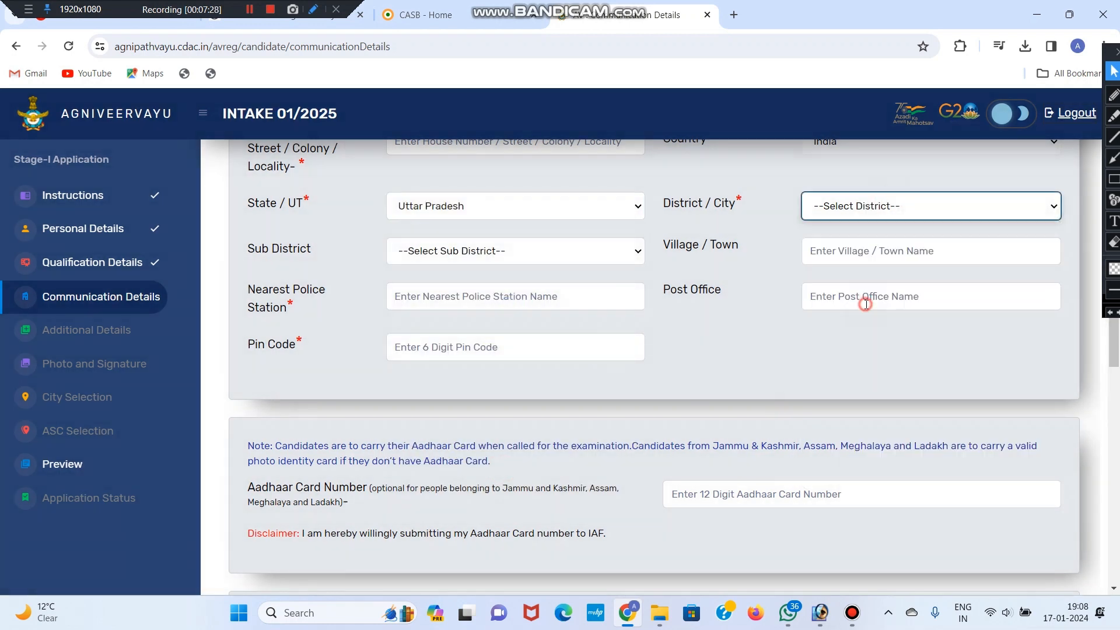
left_click(500, 252)
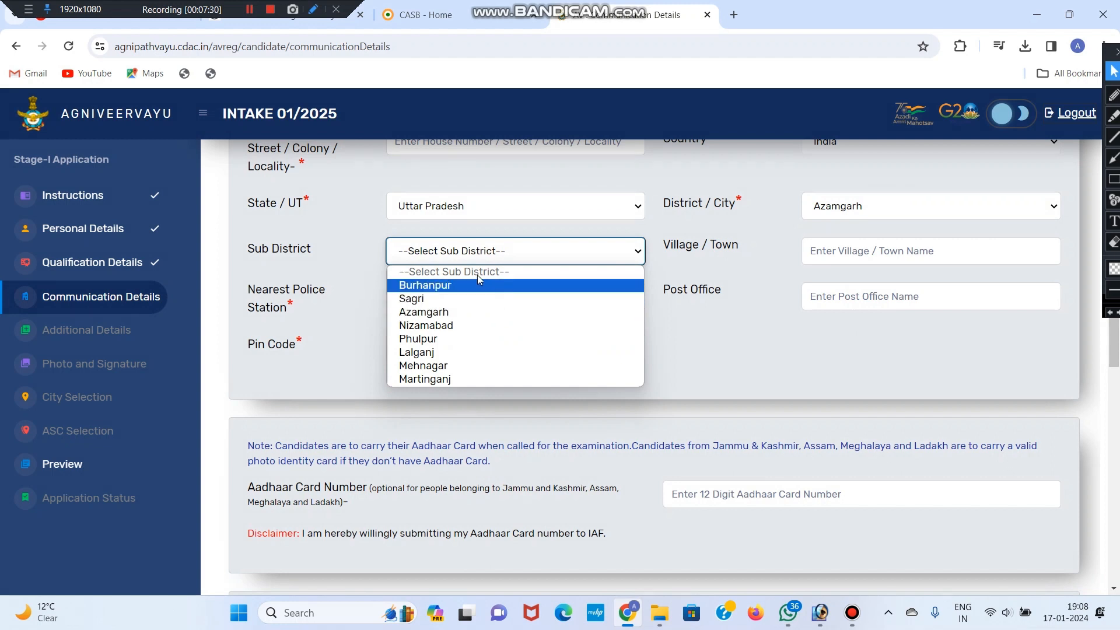
left_click(484, 325)
Step: Go through the permanent address fields for village or town, nearest police station, post office and pin code
left_click(846, 255)
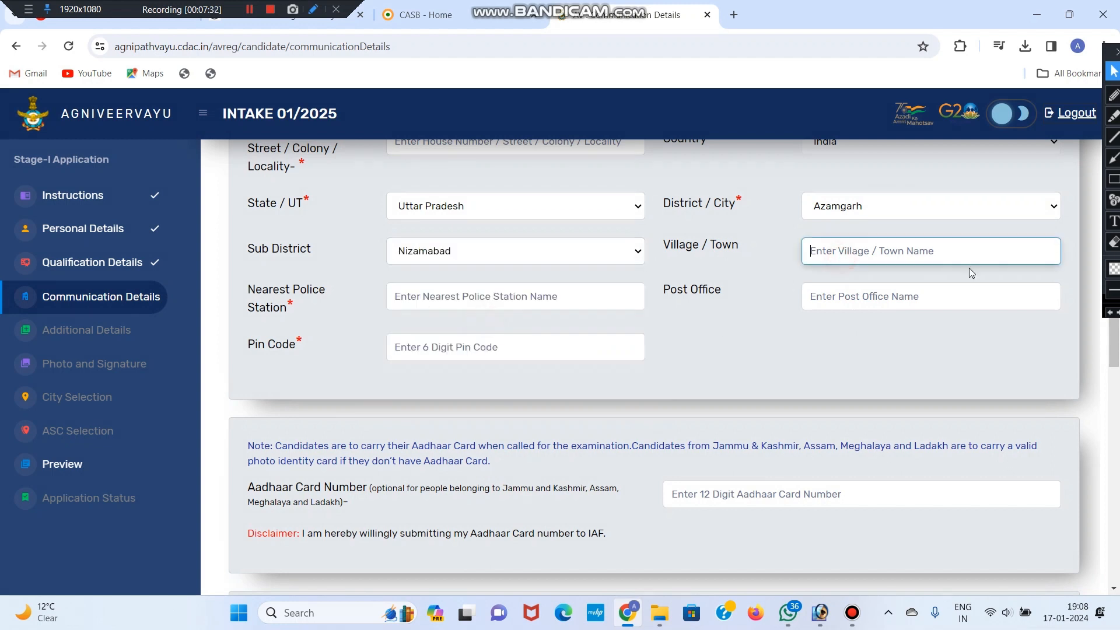
left_click(454, 296)
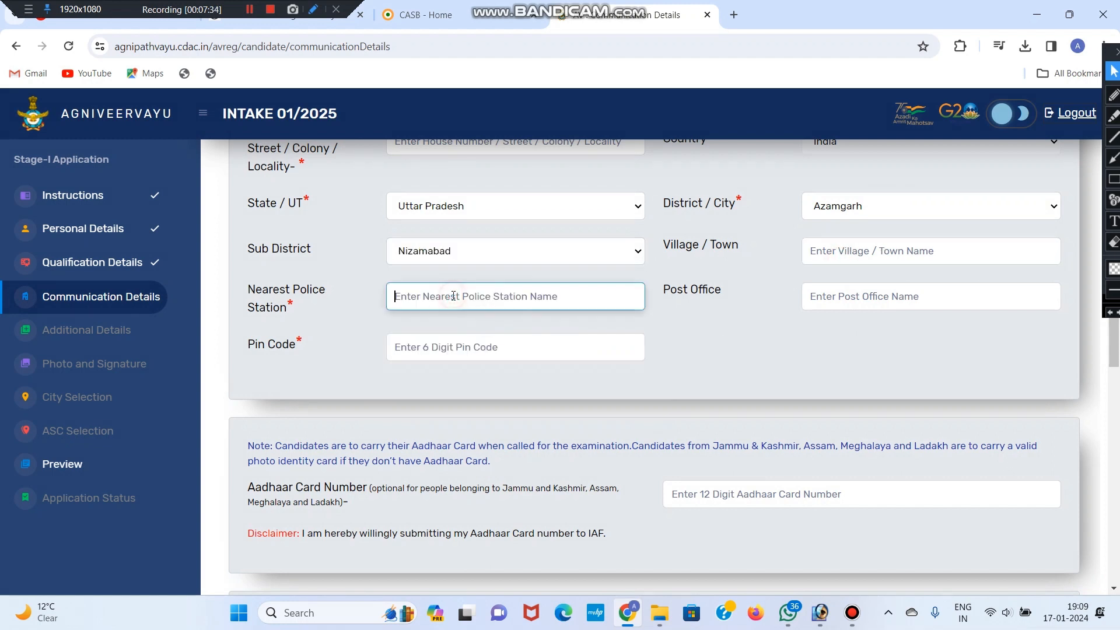
left_click(868, 294)
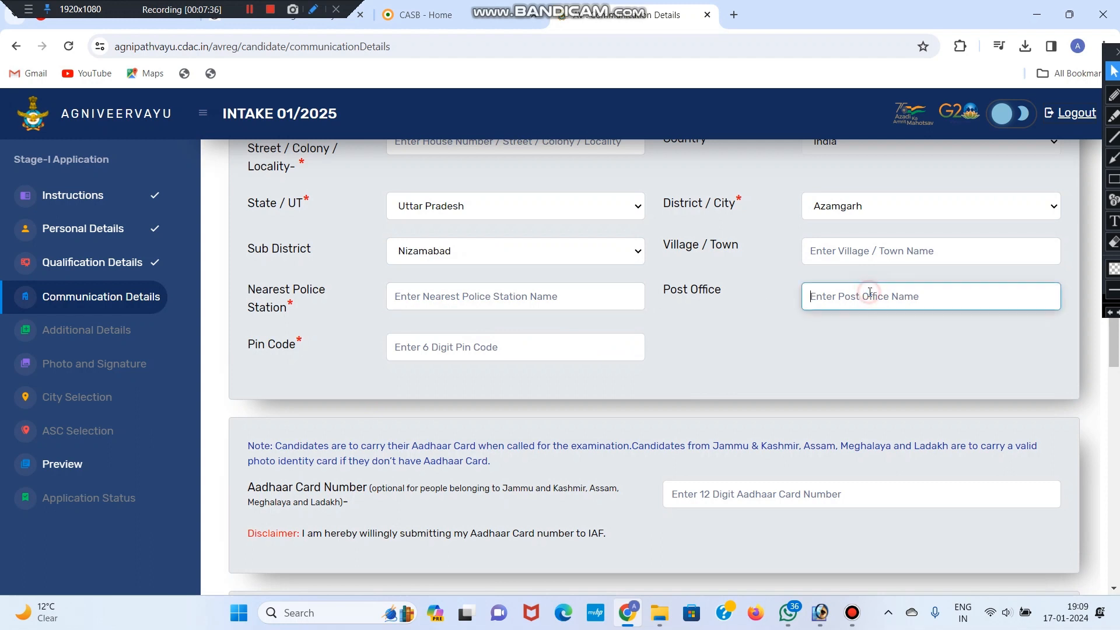
left_click(479, 348)
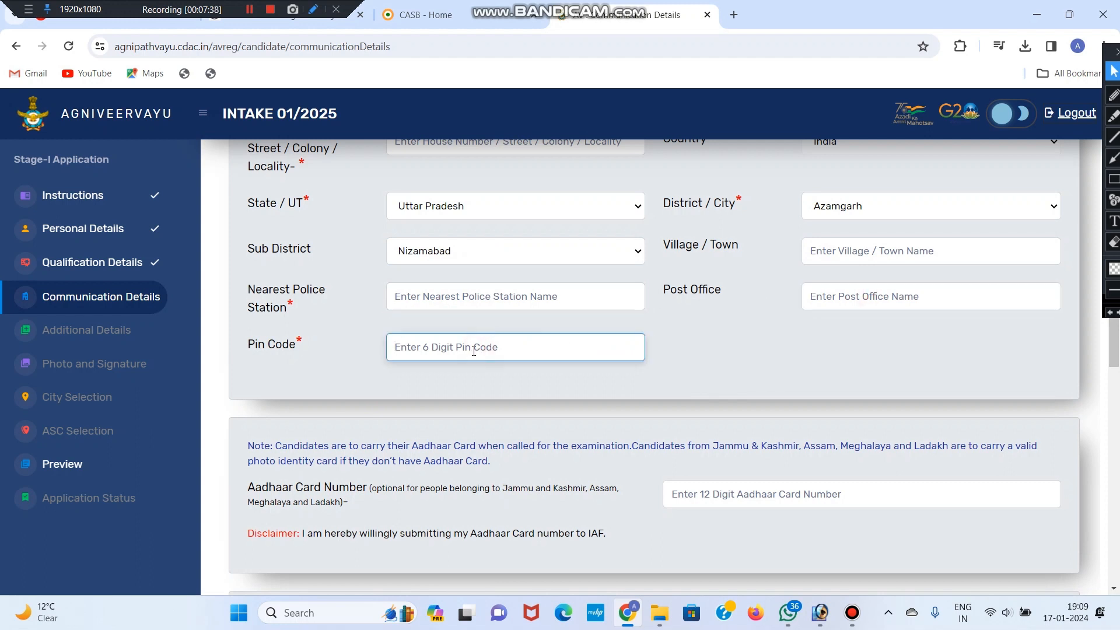
Step: Examine the Aadhaar card number field and the communication address section, including its same-as-permanent-address option
scroll(630, 357, "down", 4)
left_click(761, 281)
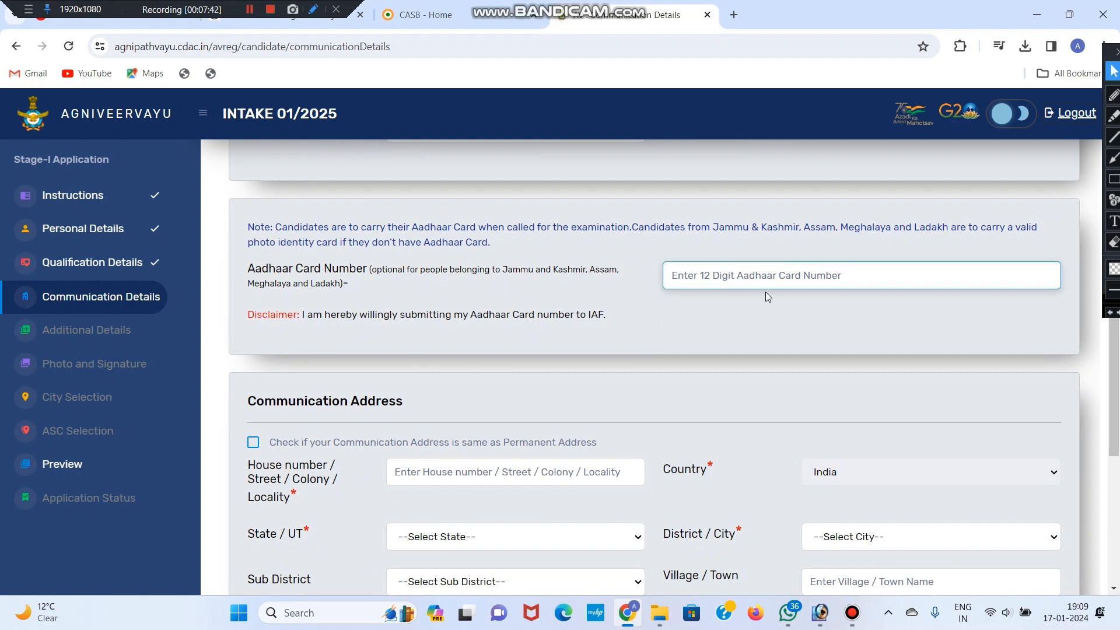
scroll(765, 293, "down", 3)
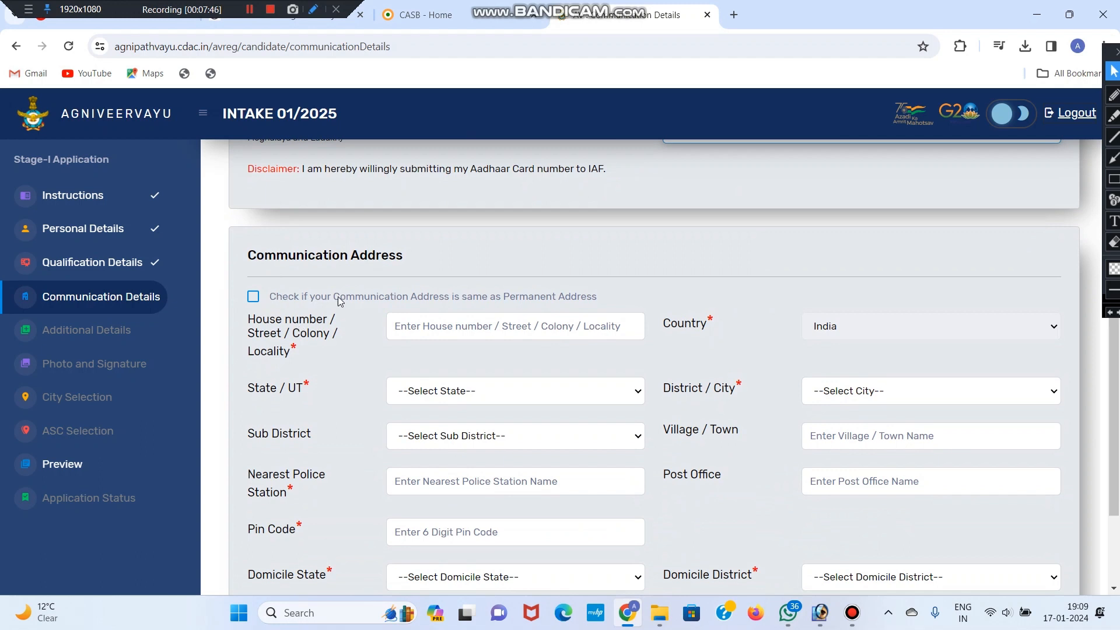
scroll(416, 268, "up", 1)
scroll(406, 260, "down", 1)
scroll(376, 271, "down", 1)
scroll(332, 271, "down", 1)
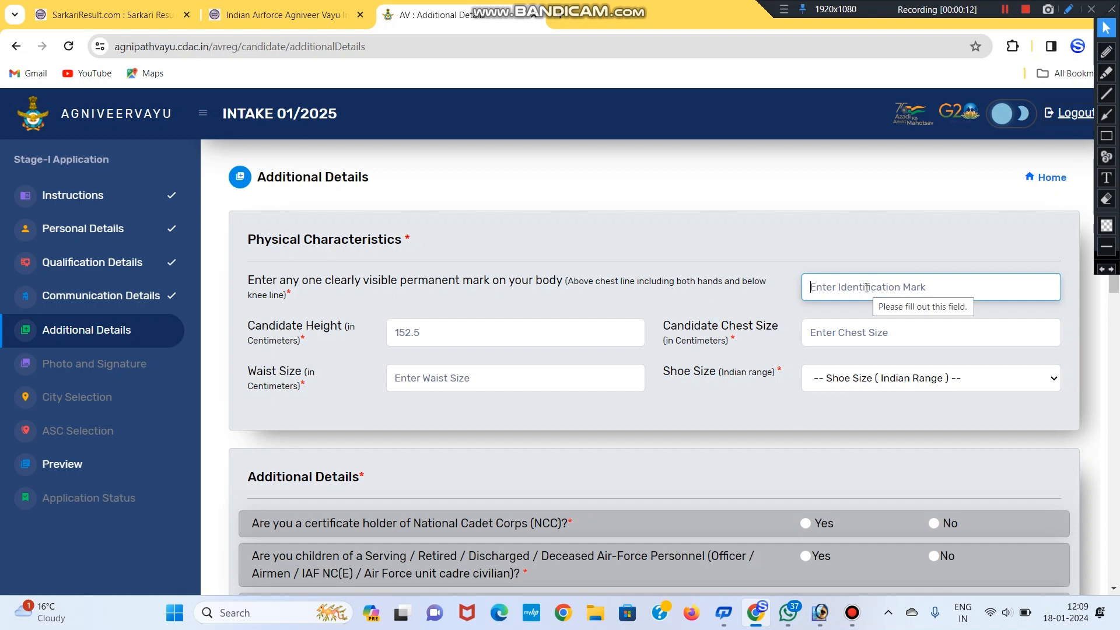
Step: Set the candidate height to 160 cm in the physical characteristics
scroll(855, 287, "down", 1)
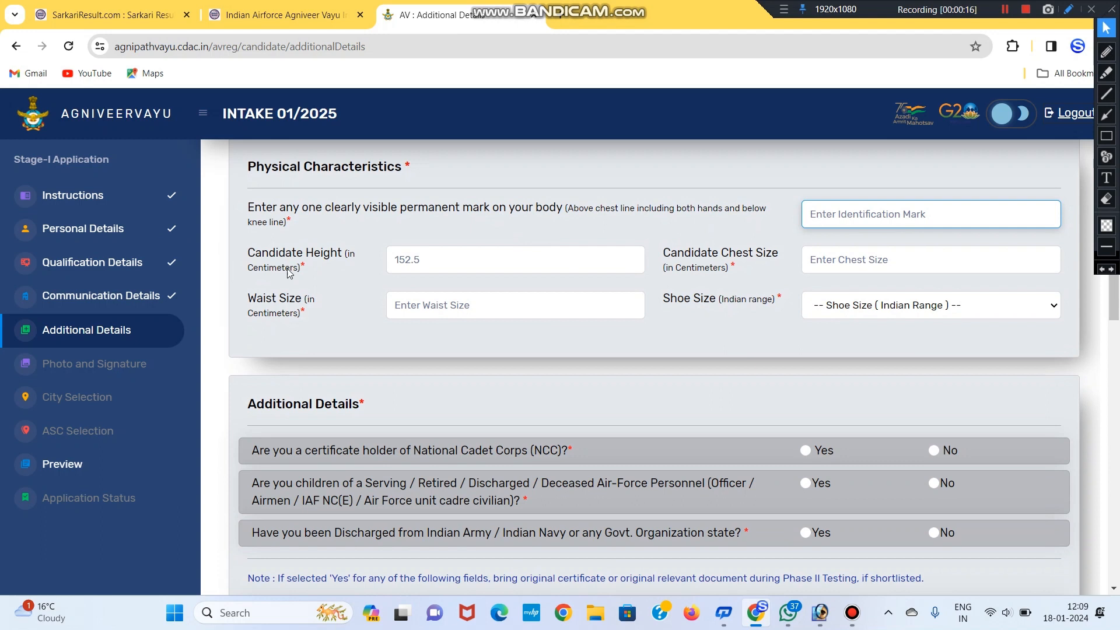
left_click(472, 251)
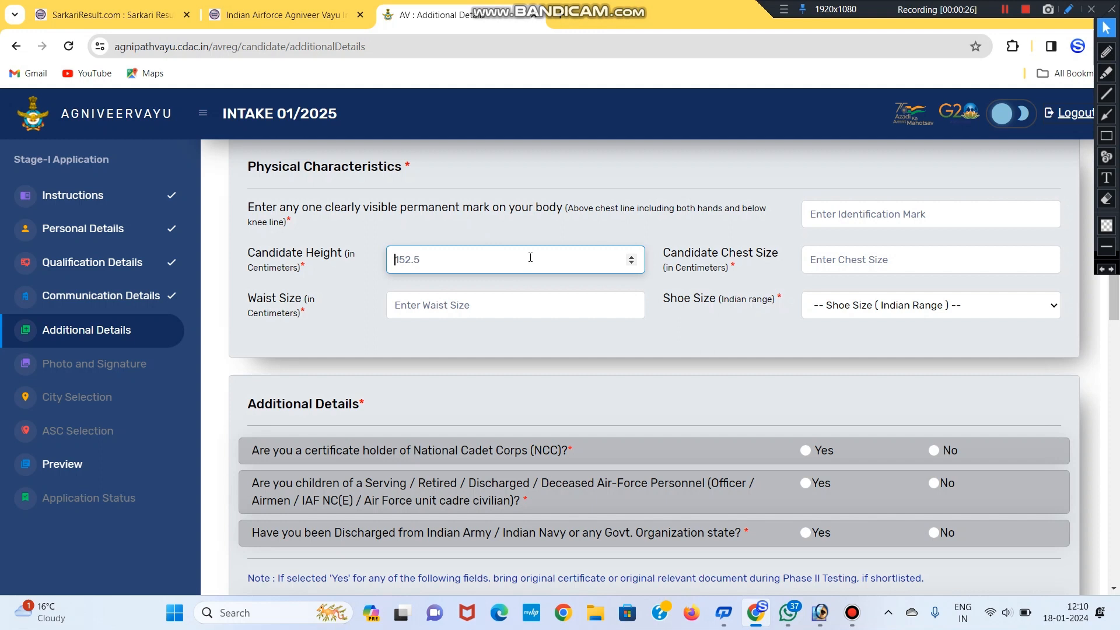
type("160")
left_click(606, 227)
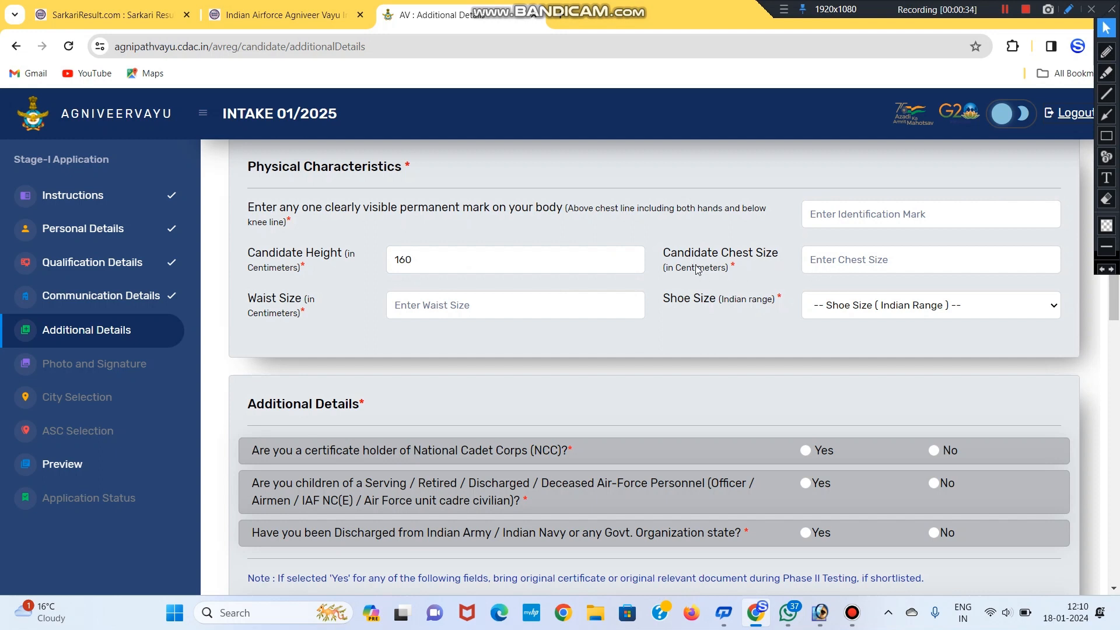
Step: Look over the chest and waist size fields and set the shoe size (Indian range) to 6
left_click(835, 263)
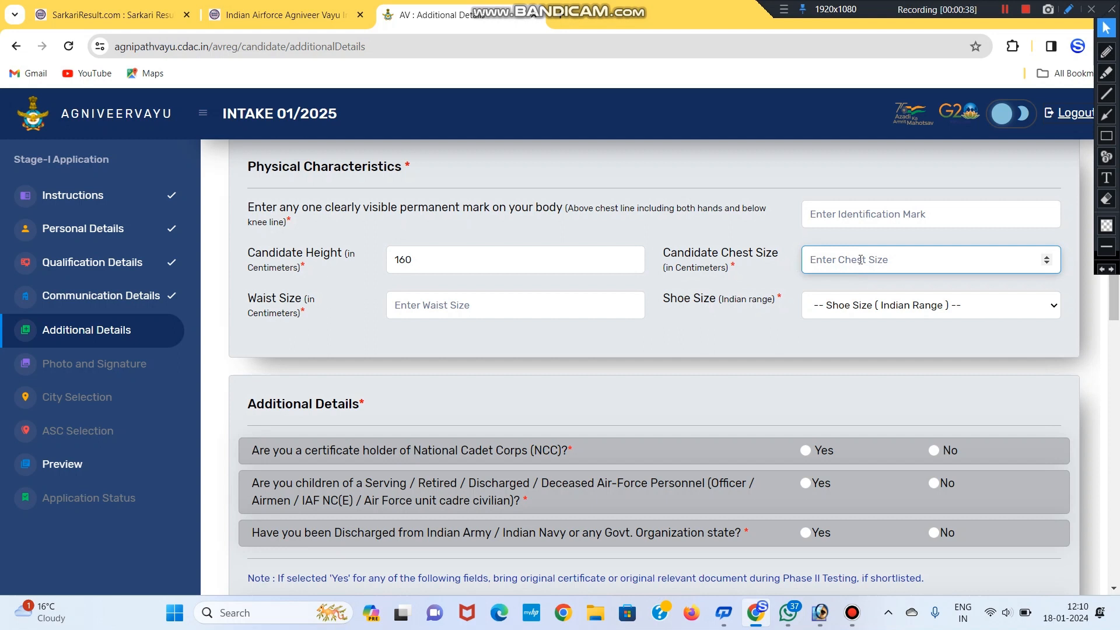
scroll(798, 260, "down", 1)
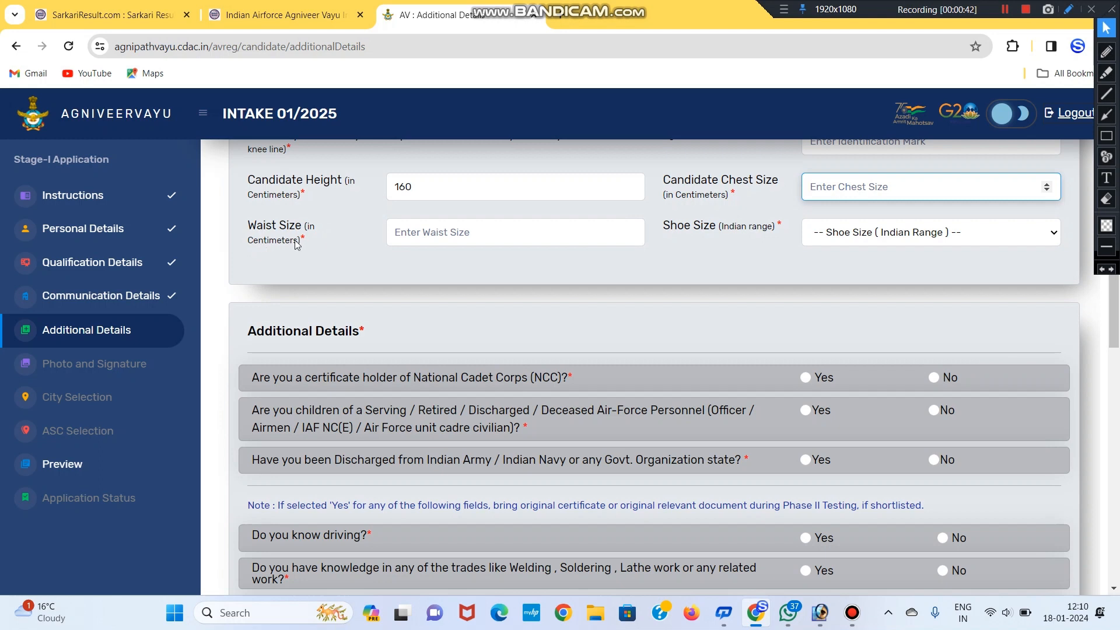
left_click(623, 233)
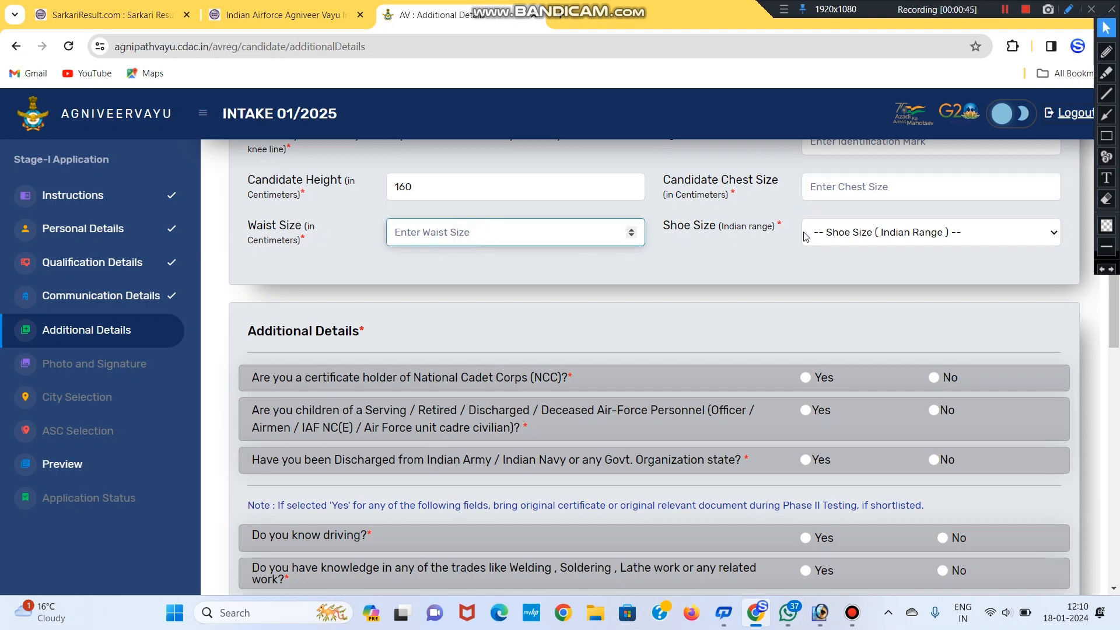
left_click(907, 232)
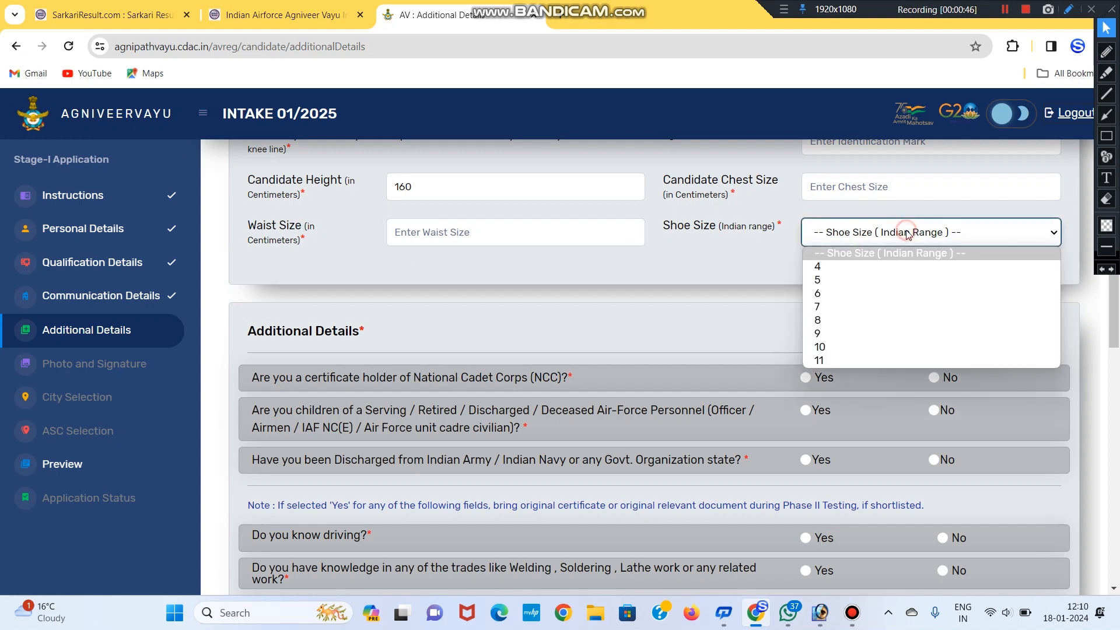
left_click(915, 295)
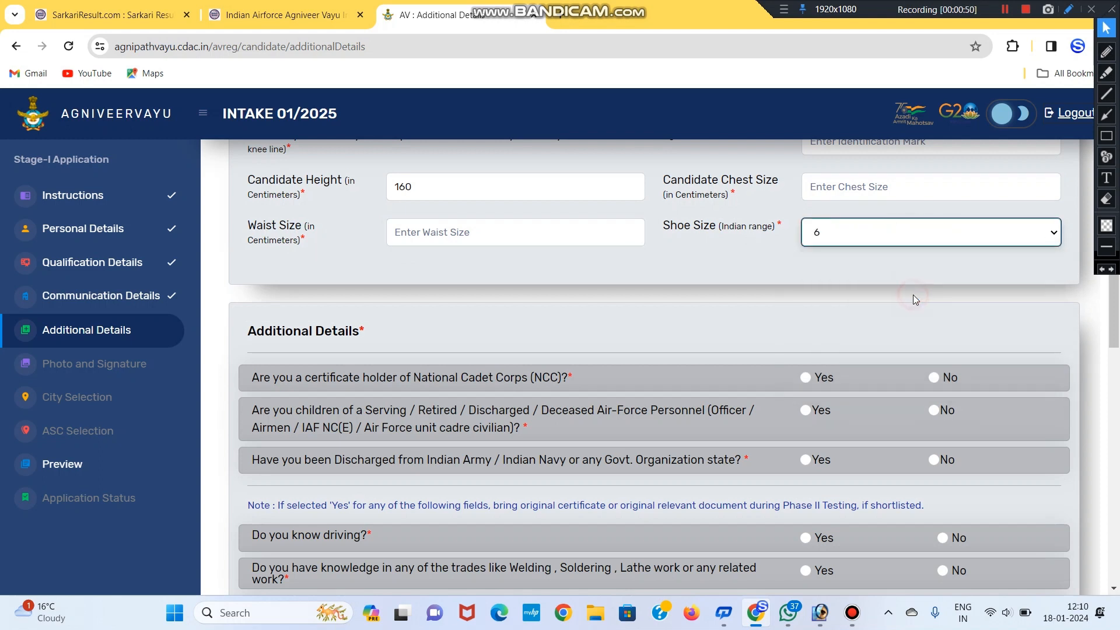
Step: Answer Yes to holding an NCC certificate and review the certificate type options and the certificate number field
scroll(740, 177, "down", 3)
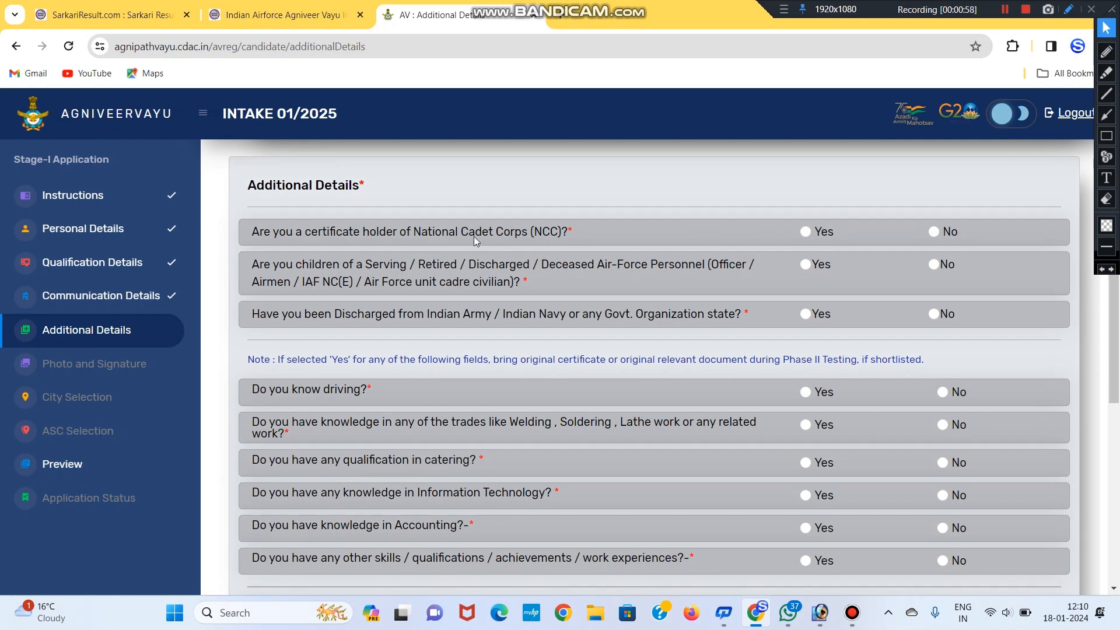
left_click(806, 233)
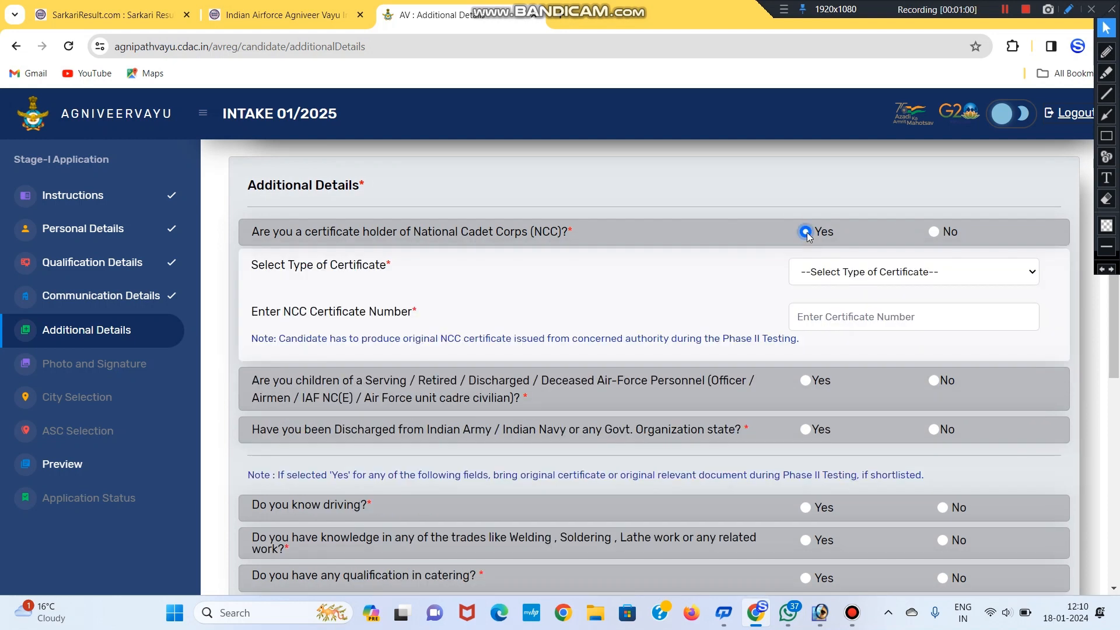
left_click(833, 273)
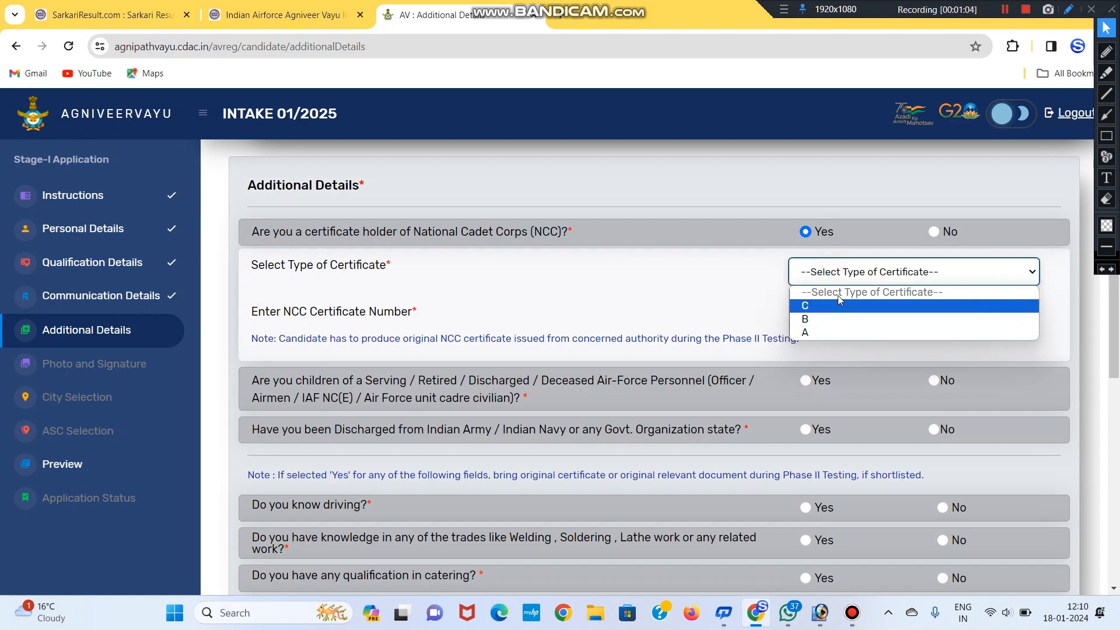
left_click(653, 300)
left_click(848, 323)
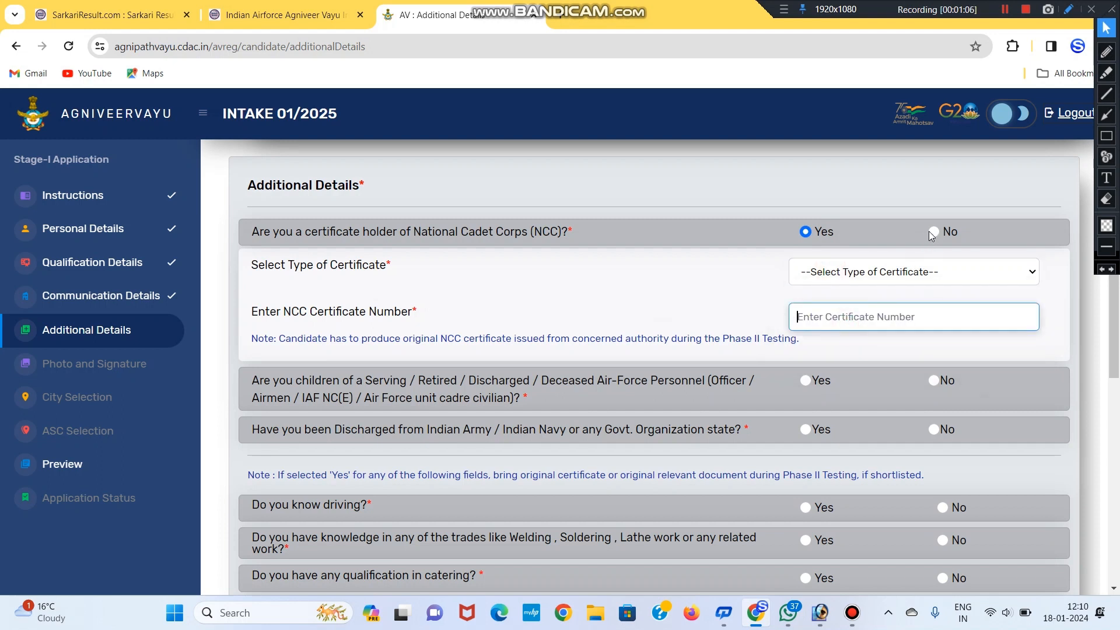
Step: Answer No to holding an NCC certificate, being a child of Air-Force personnel, and being discharged from the Army, Navy or a government organization
left_click(932, 232)
scroll(936, 230, "down", 1)
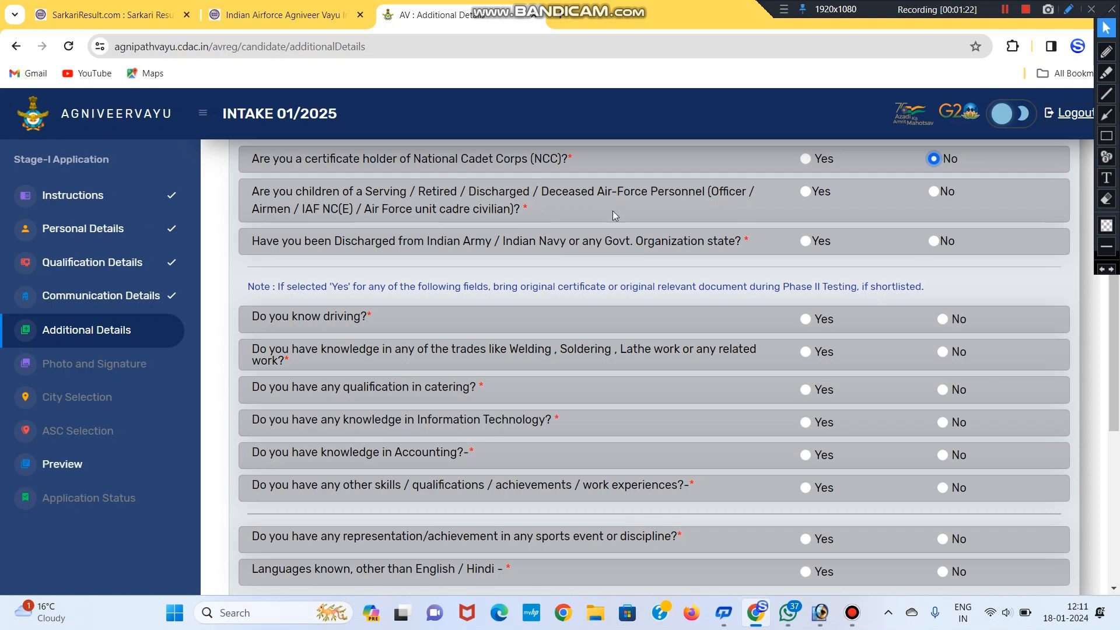
left_click(935, 193)
left_click(935, 241)
scroll(404, 292, "down", 1)
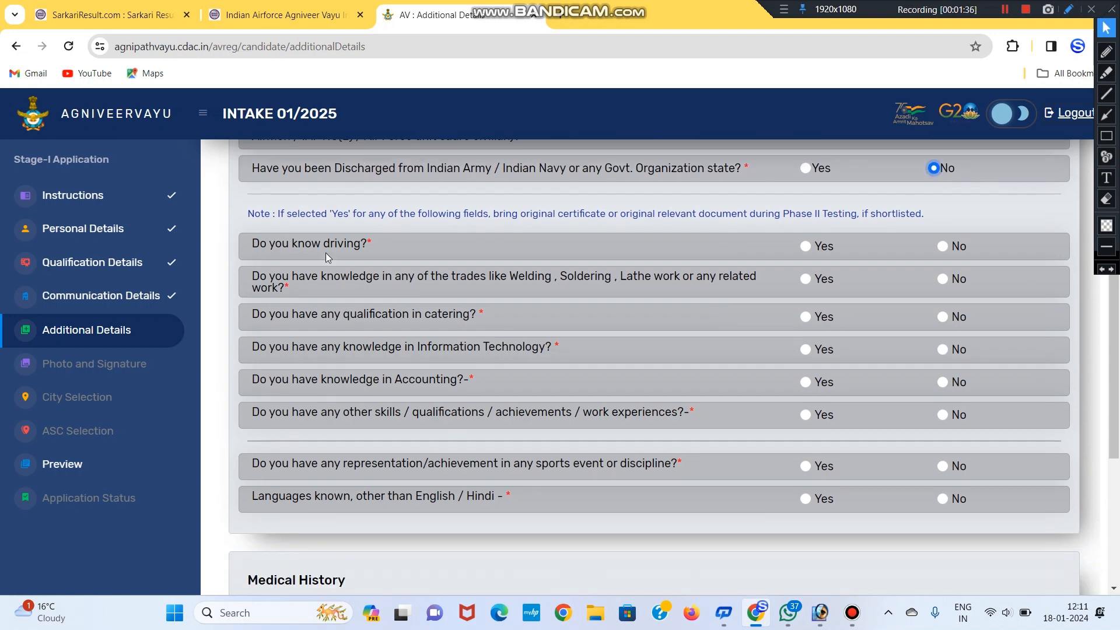
Step: Answer No to the driving, trades knowledge, catering, Information Technology and Accounting questions
left_click(942, 246)
left_click(948, 281)
scroll(902, 303, "down", 1)
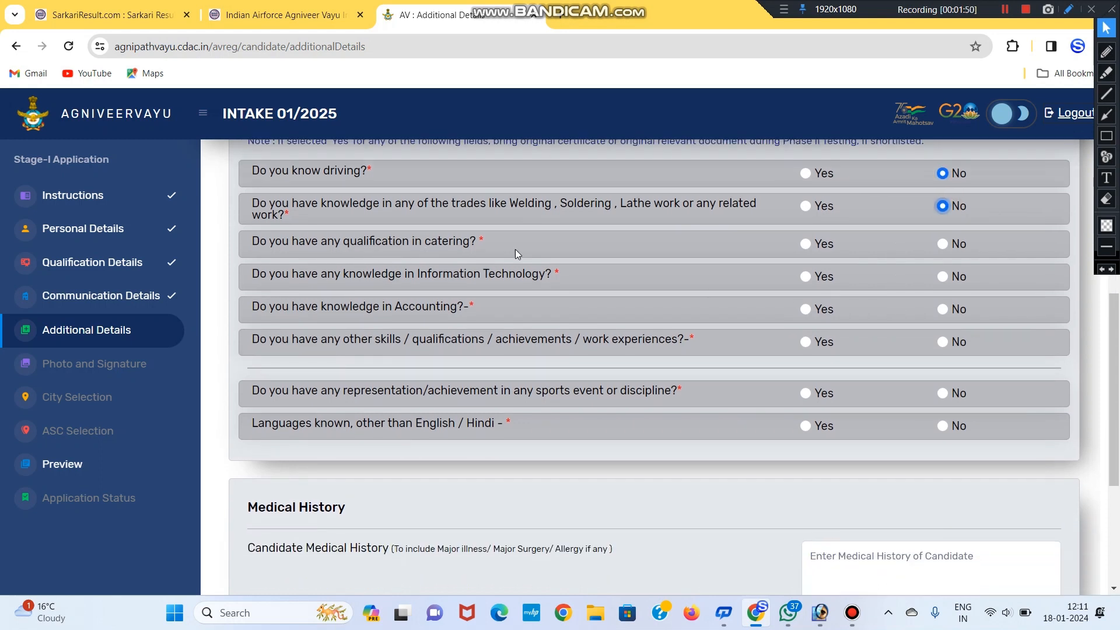
left_click(953, 246)
left_click(943, 277)
left_click(944, 311)
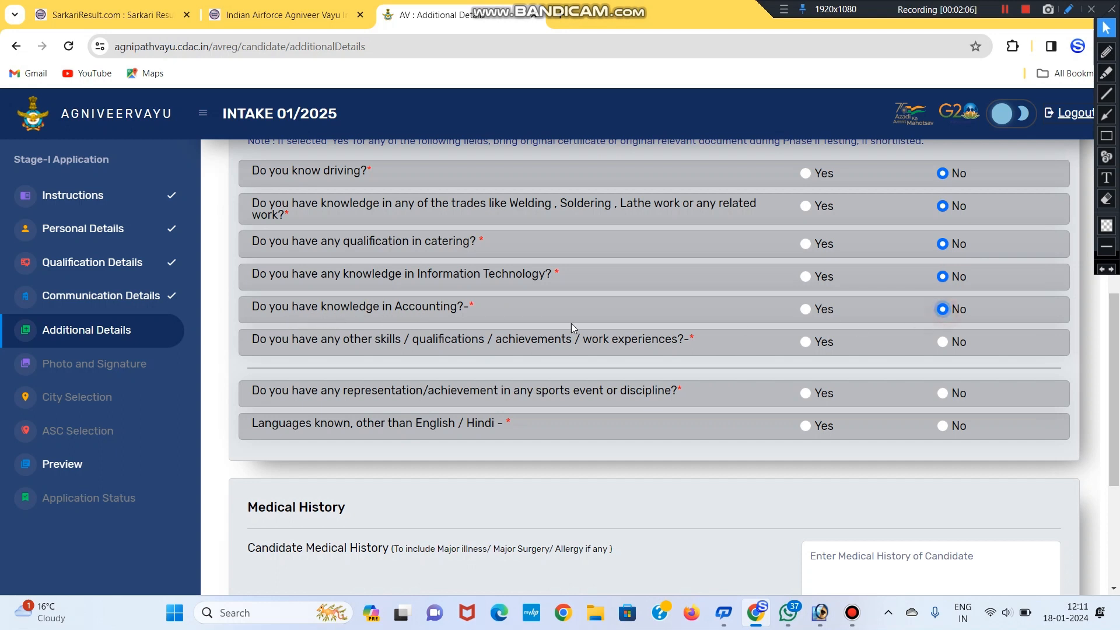
Step: Answer No to other skills or work experience, sports representation, and languages known other than English or Hindi
scroll(501, 365, "down", 1)
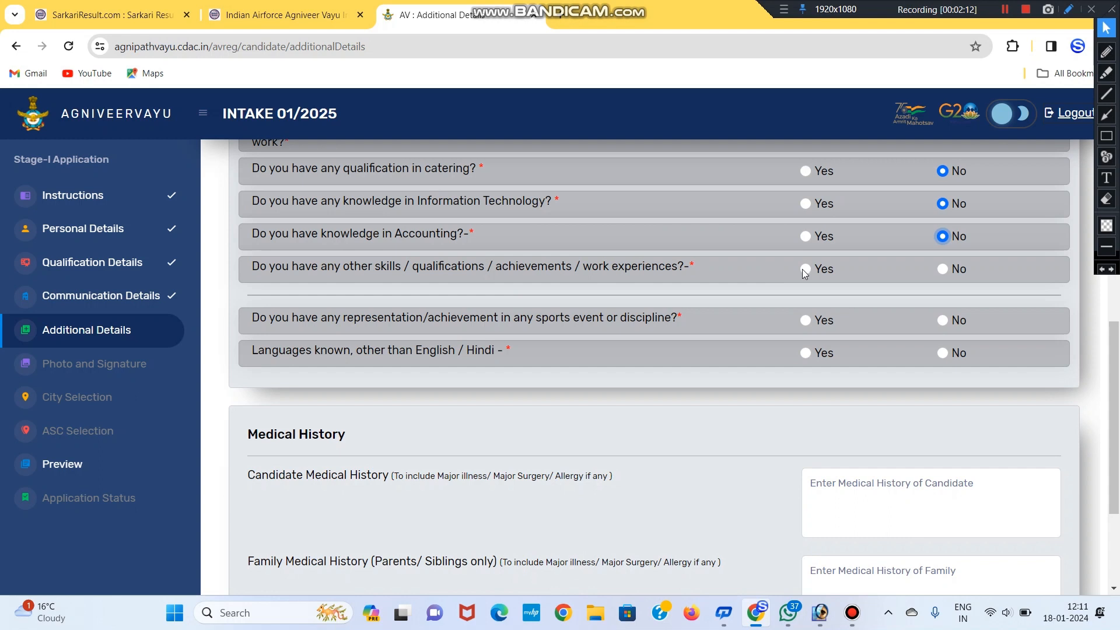
left_click(944, 269)
left_click(945, 319)
left_click(943, 353)
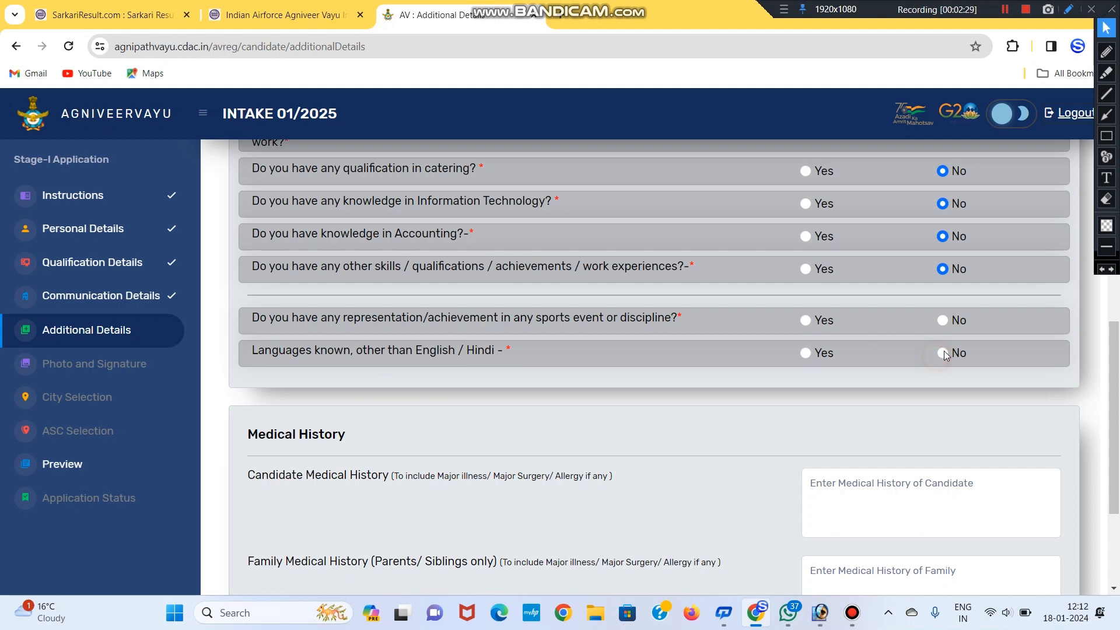
left_click(943, 320)
scroll(596, 378, "down", 1)
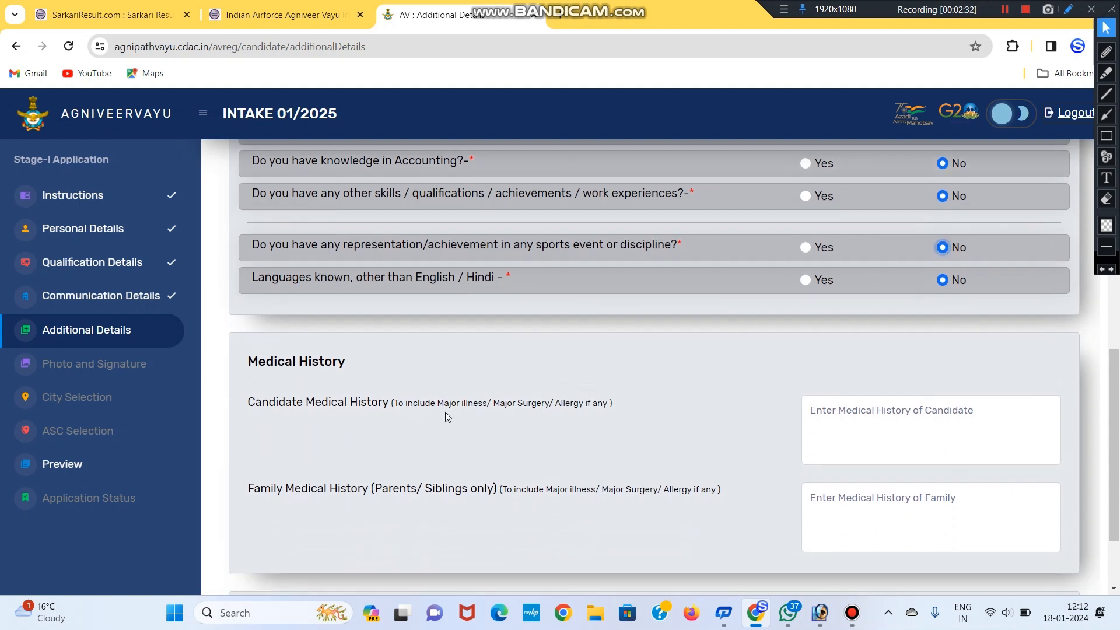
Step: Leave the candidate and family medical history fields blank, and save the additional details to continue to the photo and signature page
scroll(446, 412, "down", 1)
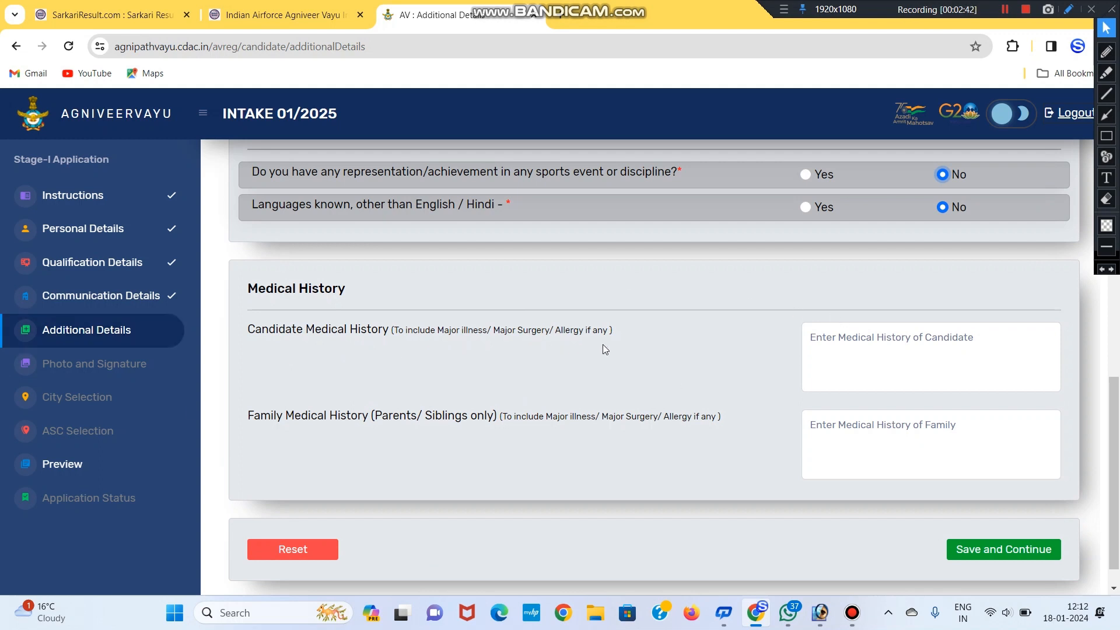
left_click(883, 343)
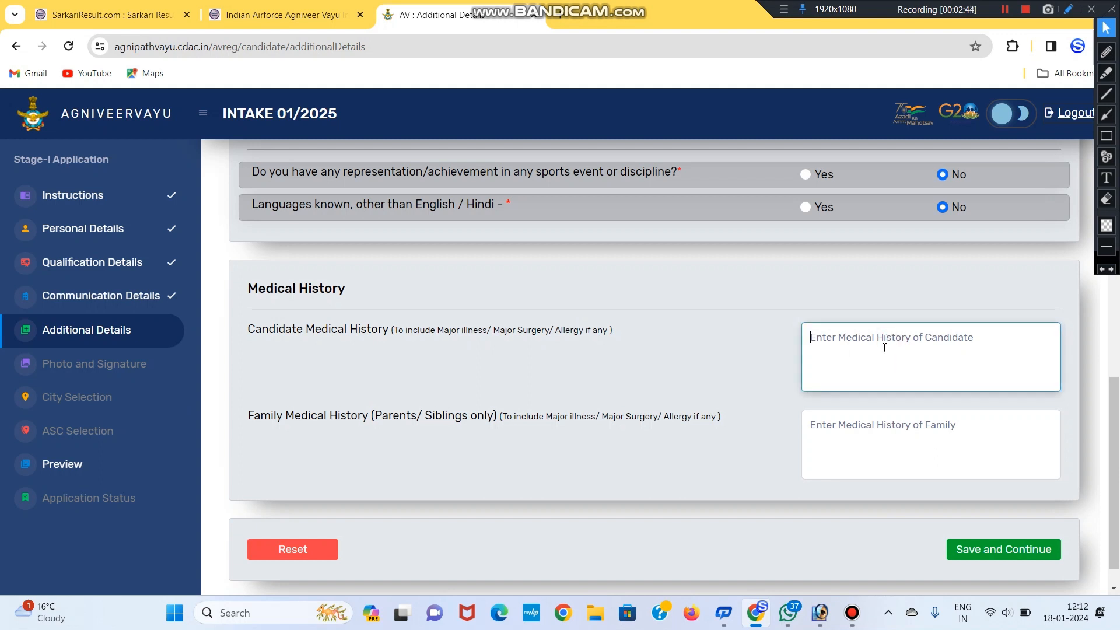
scroll(885, 348, "down", 1)
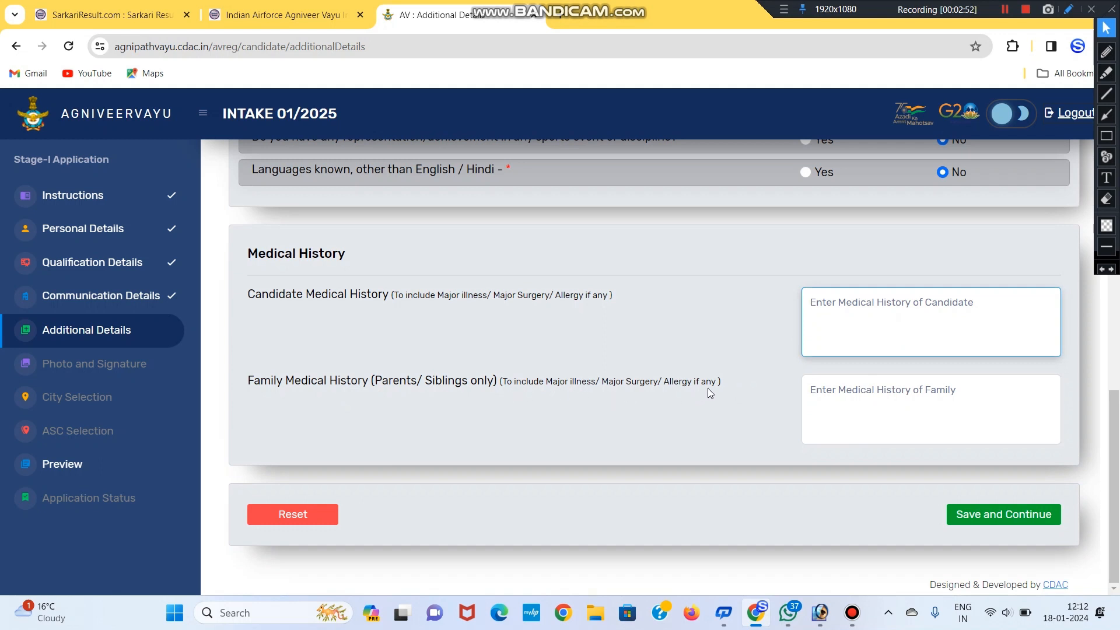
left_click(888, 395)
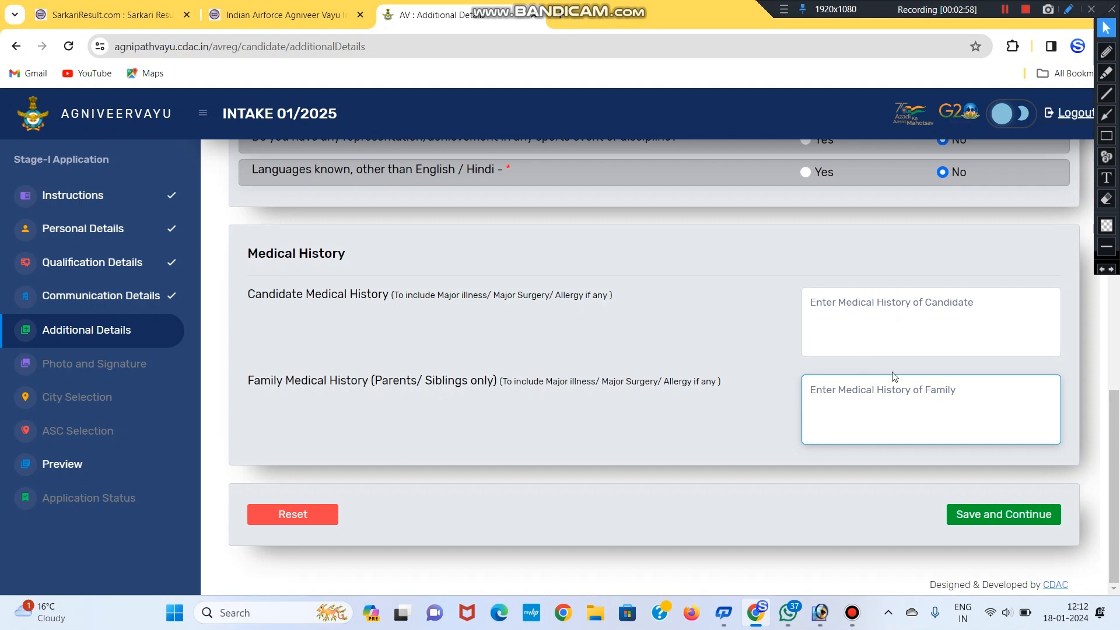
left_click(972, 514)
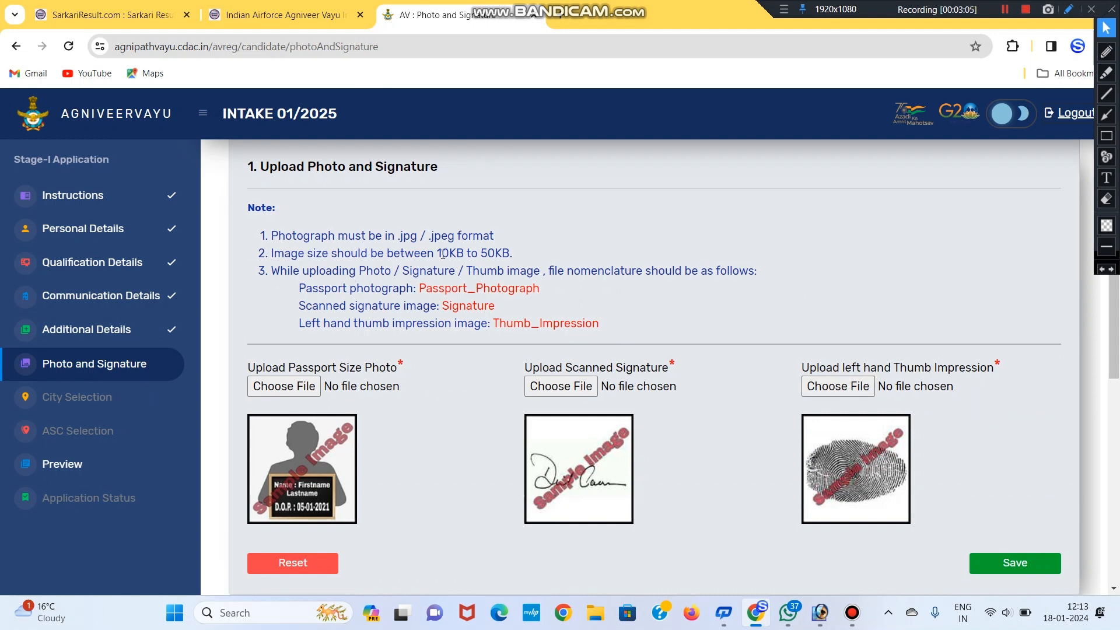
Step: Examine the upload notes for the image size limits and the required photograph, signature and thumb impression file names
left_click_drag(439, 253, 519, 255)
left_click(470, 255)
scroll(314, 486, "down", 1)
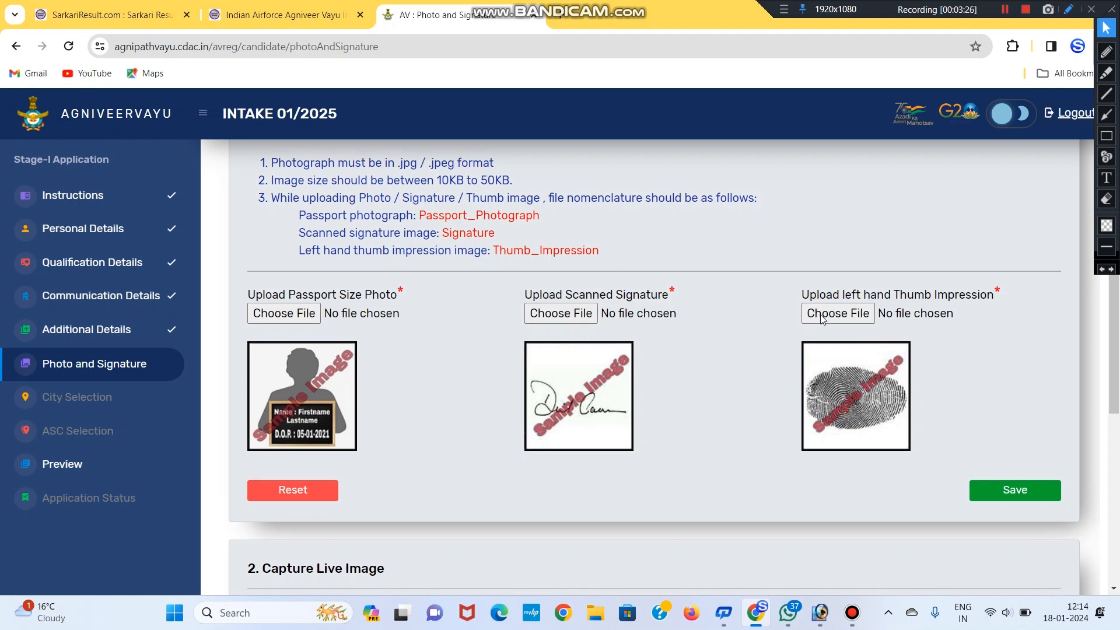
scroll(752, 368, "up", 1)
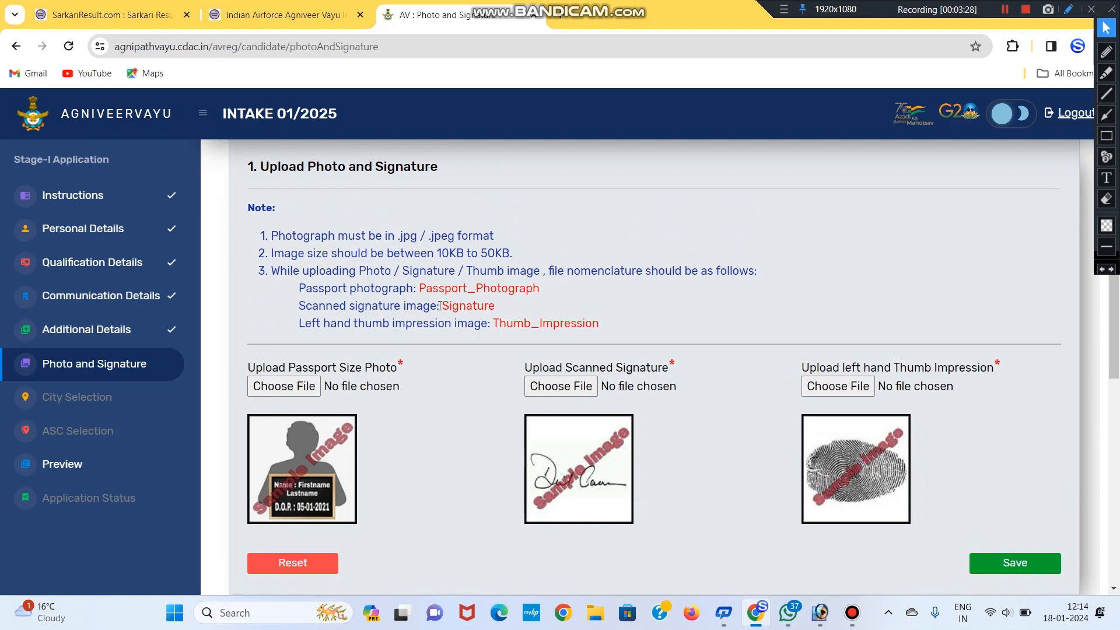
left_click_drag(418, 288, 560, 290)
left_click(423, 289)
left_click_drag(420, 289, 560, 292)
left_click(563, 292)
mouse_move(443, 305)
left_mouse_down()
mouse_move(510, 300)
mouse_move(509, 325)
mouse_move(605, 325)
mouse_move(499, 325)
left_mouse_up()
left_click(496, 304)
left_click(584, 325)
left_click(528, 323)
scroll(314, 385, "down", 1)
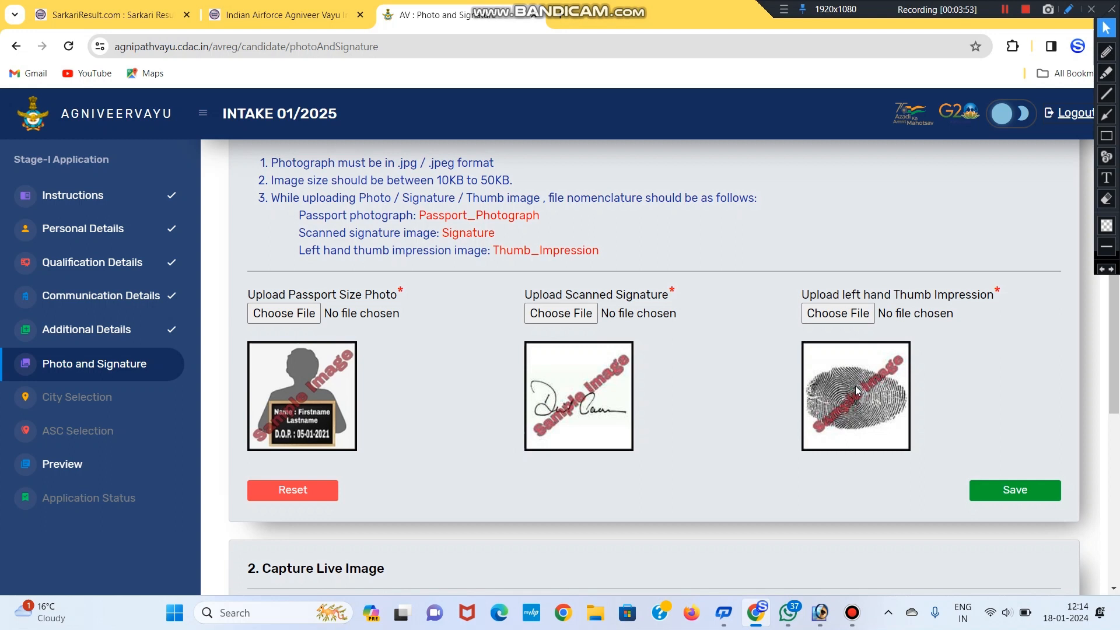
Step: Look over the Capture Live Image section, including its guidelines and the camera option for the candidate's photograph
scroll(855, 391, "down", 3)
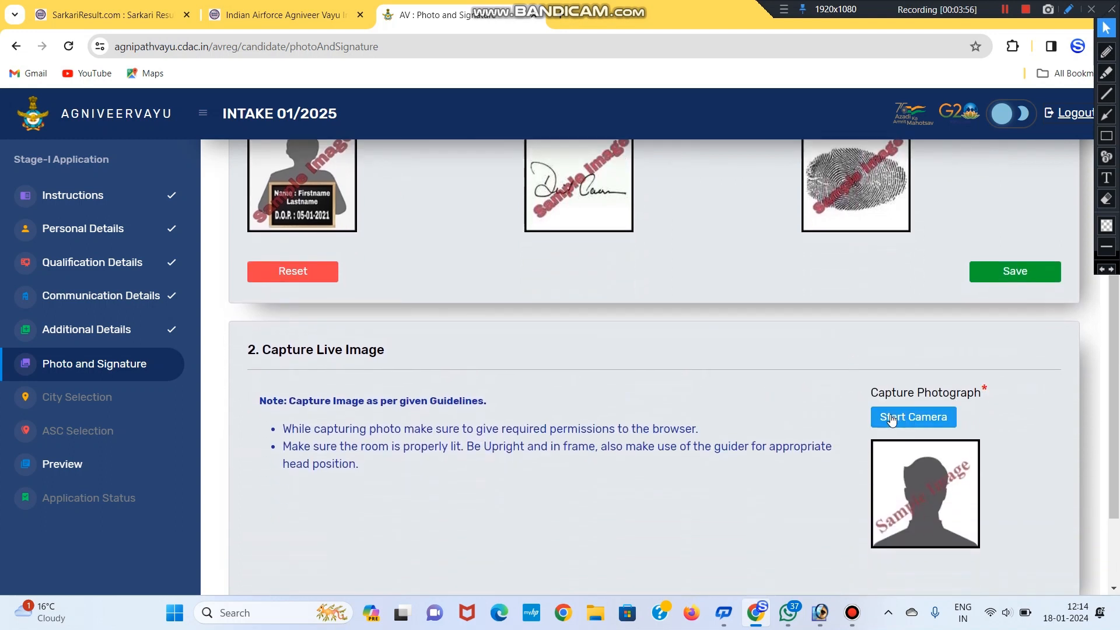
scroll(837, 426, "down", 1)
scroll(917, 444, "up", 1)
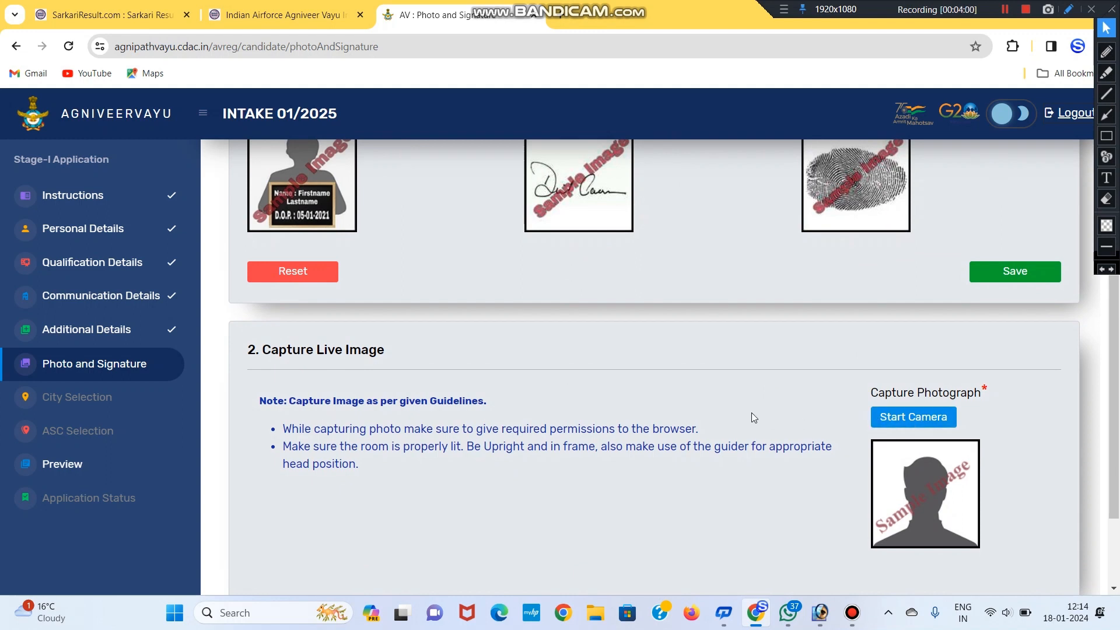
scroll(758, 415, "down", 1)
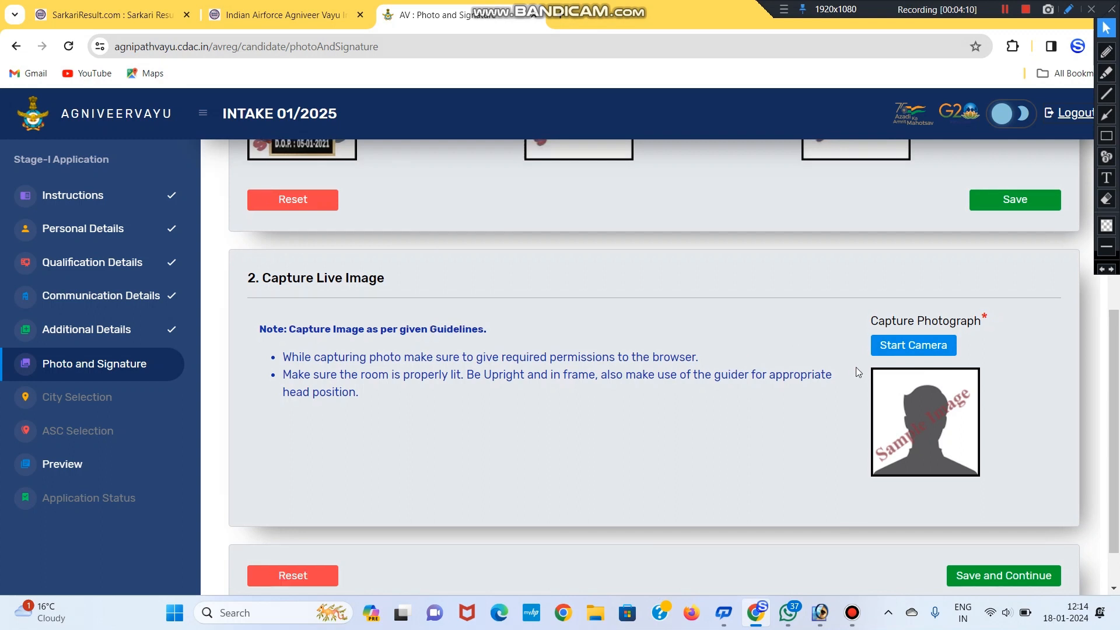
scroll(861, 365, "up", 1)
scroll(963, 430, "down", 2)
scroll(961, 425, "up", 5)
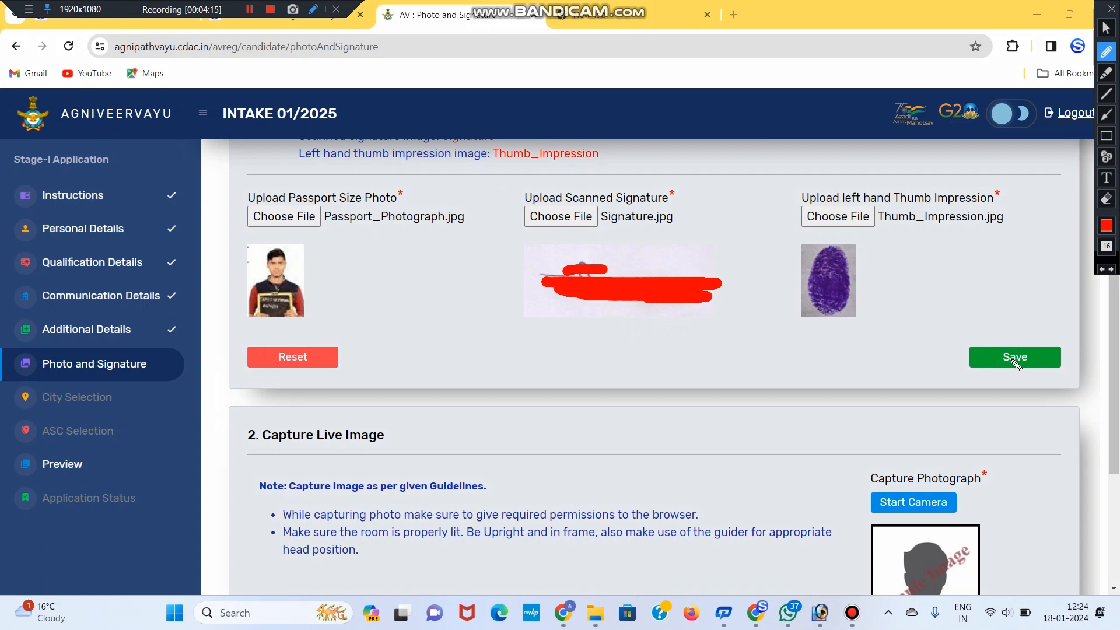
Step: Save the uploaded photo, signature and thumb impression, and submit the page with the live photograph to continue to city selection
left_click(1107, 27)
left_click(1012, 366)
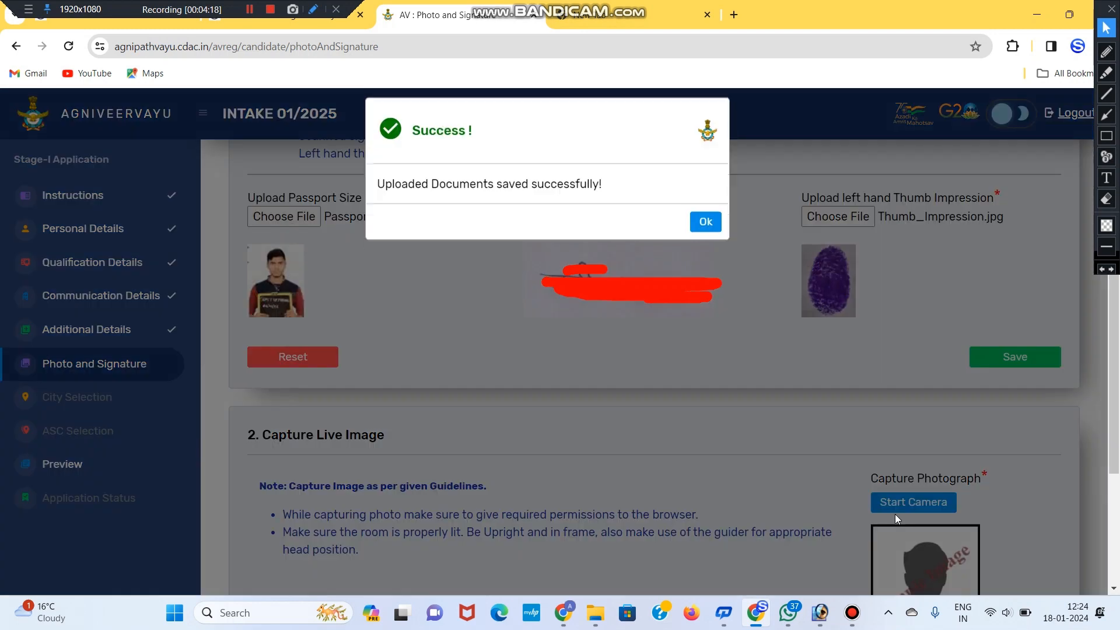
left_click(704, 235)
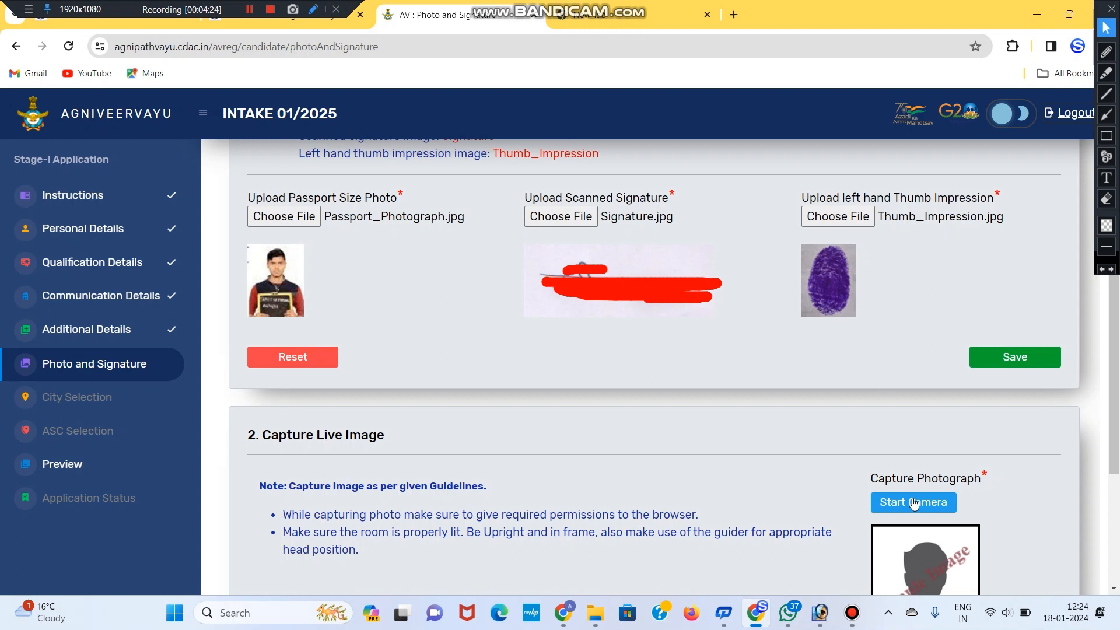
left_click(757, 460)
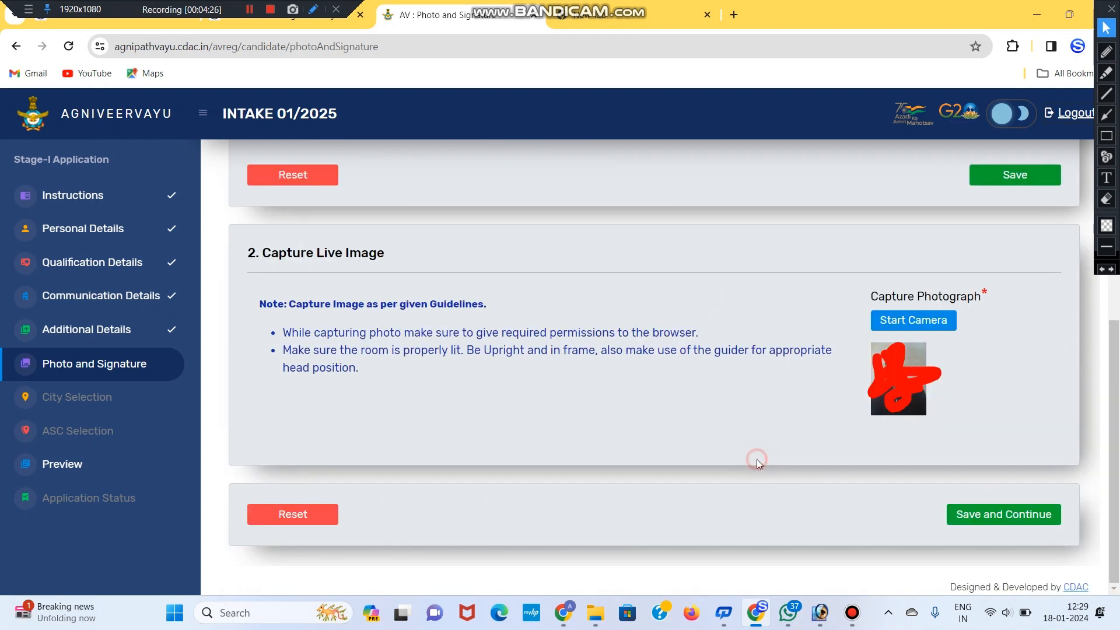
left_click(999, 516)
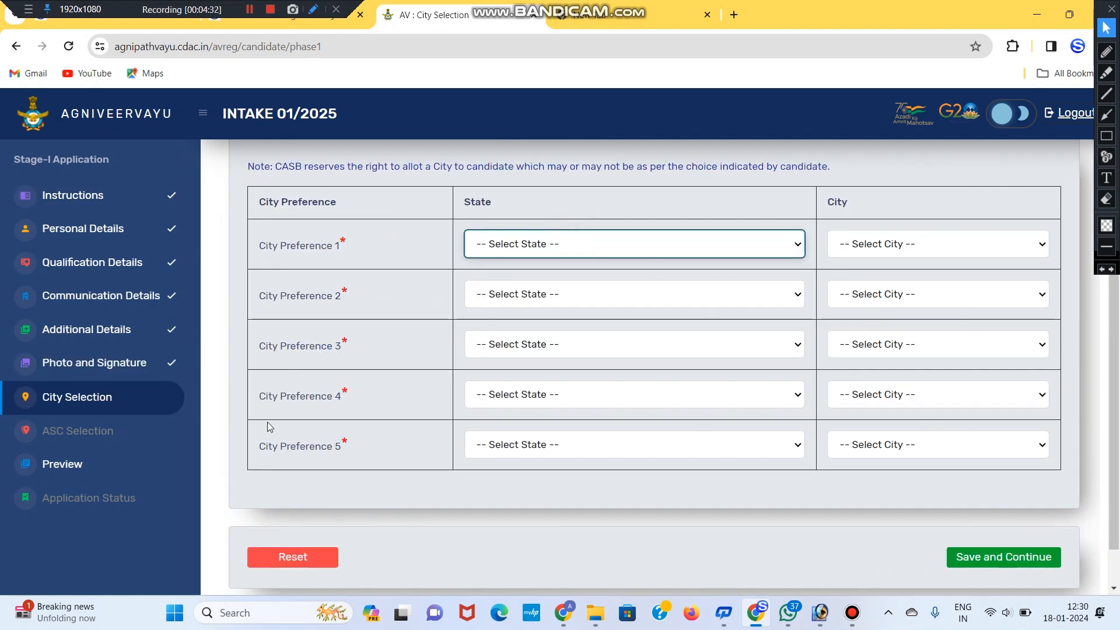
Step: Set City Preference 1 to Uttar Pradesh as the state and Lucknow as the city
left_click(523, 244)
scroll(519, 501, "down", 3)
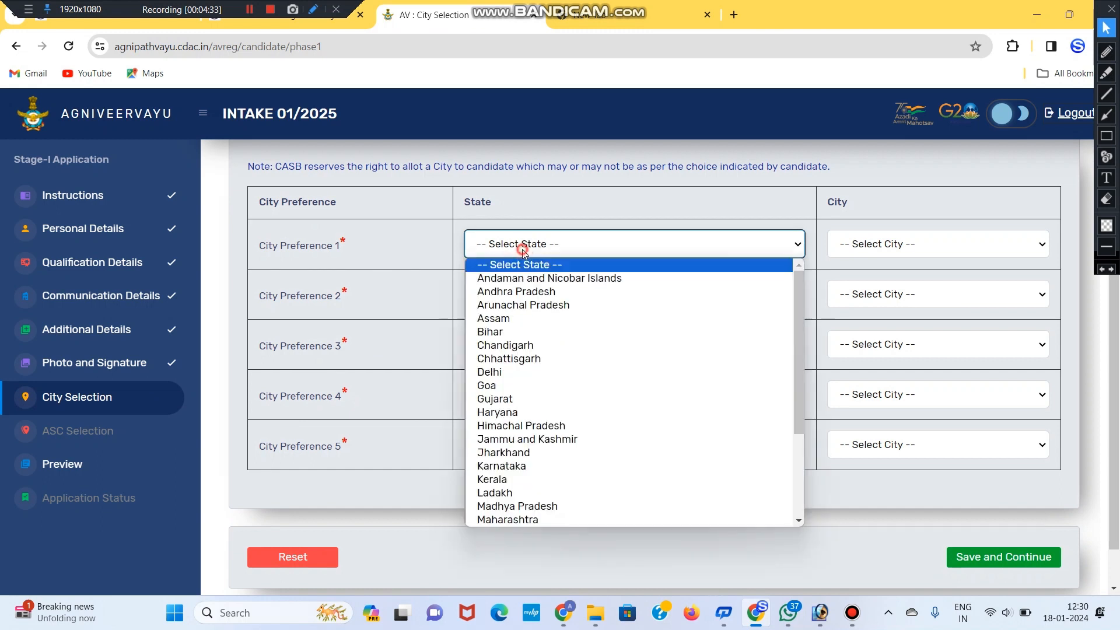
left_click(520, 507)
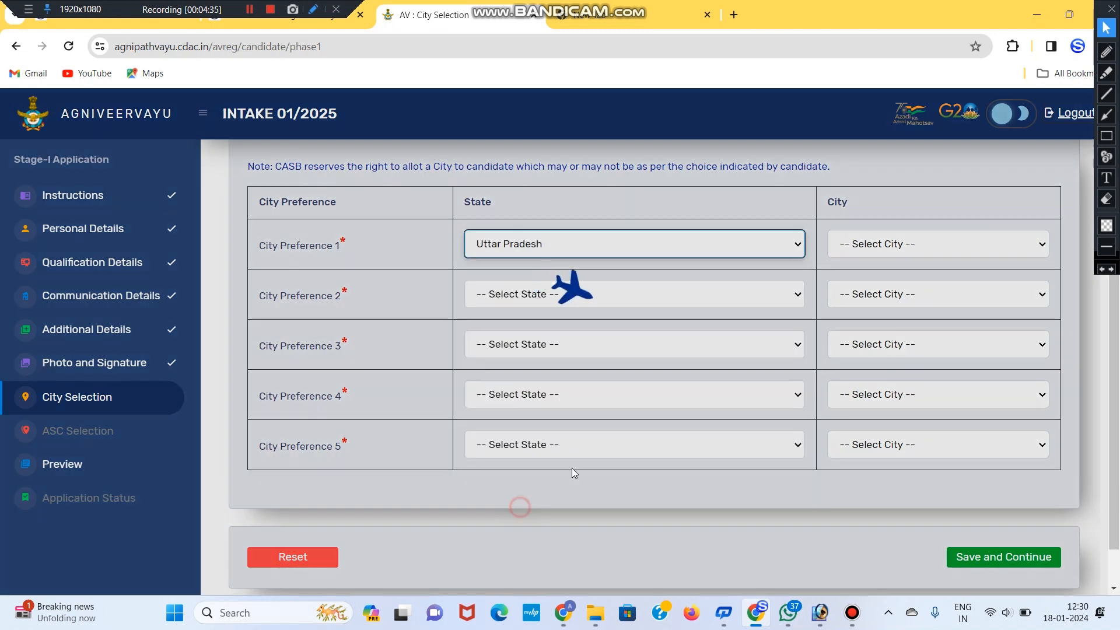
left_click(883, 242)
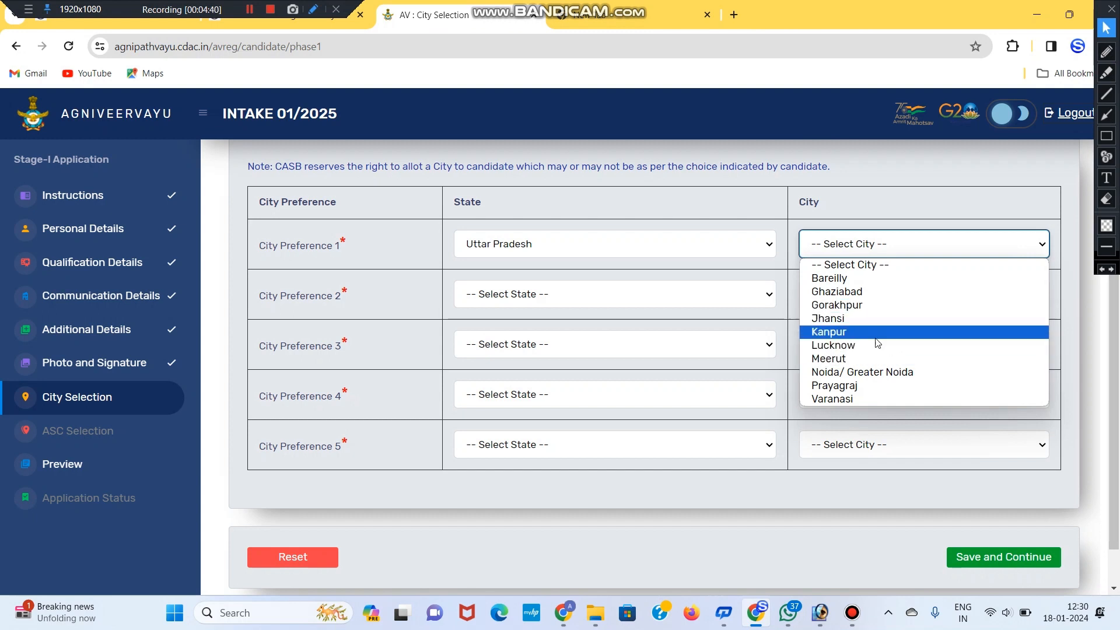
left_click(877, 345)
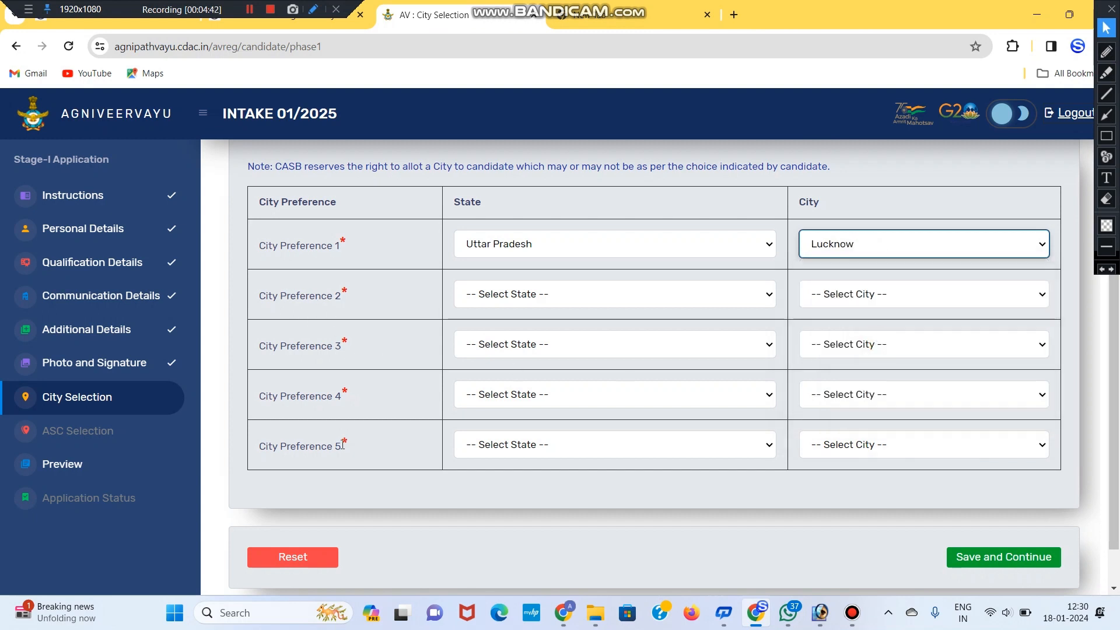
Step: Set the City Preference 2 state to Uttar Pradesh and look through its available cities
left_click(532, 293)
scroll(583, 525, "down", 1)
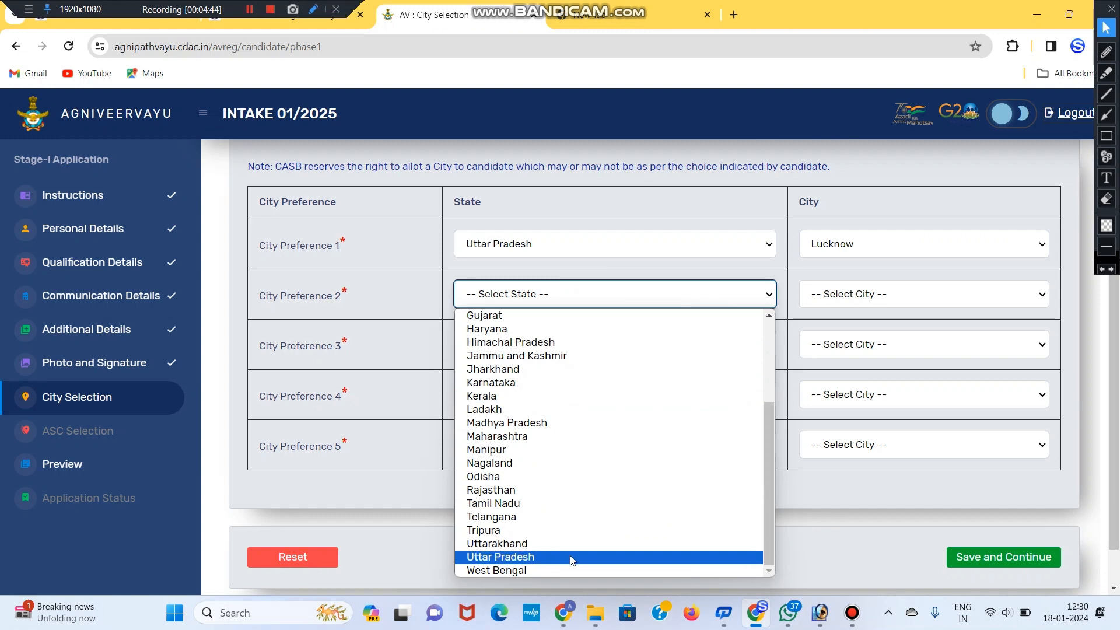
left_click(570, 556)
left_click(855, 293)
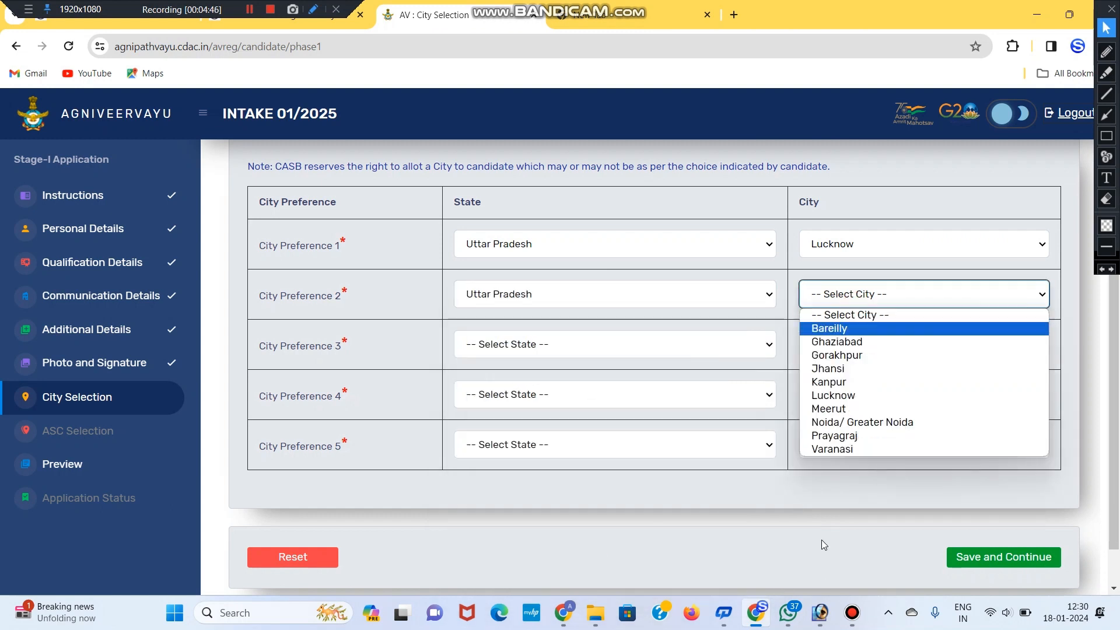
left_click(795, 539)
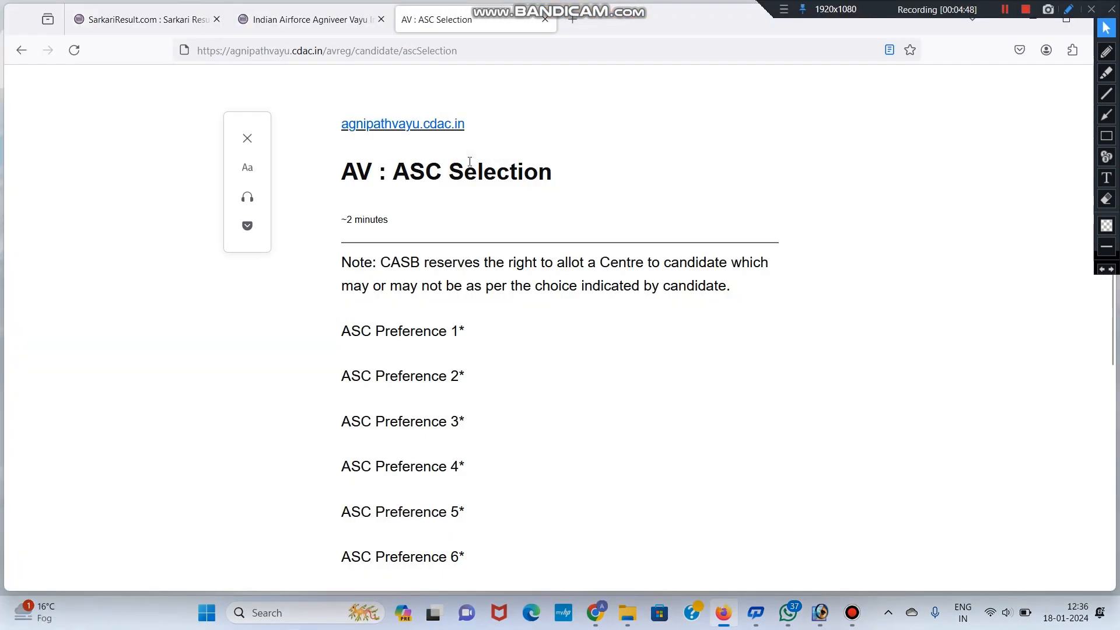
Step: Switch to the Chrome window with the ASC center preferences and set ASC Preference 1 to 1 ASC, Ambala Cantt (Haryana)
key("alt+Tab")
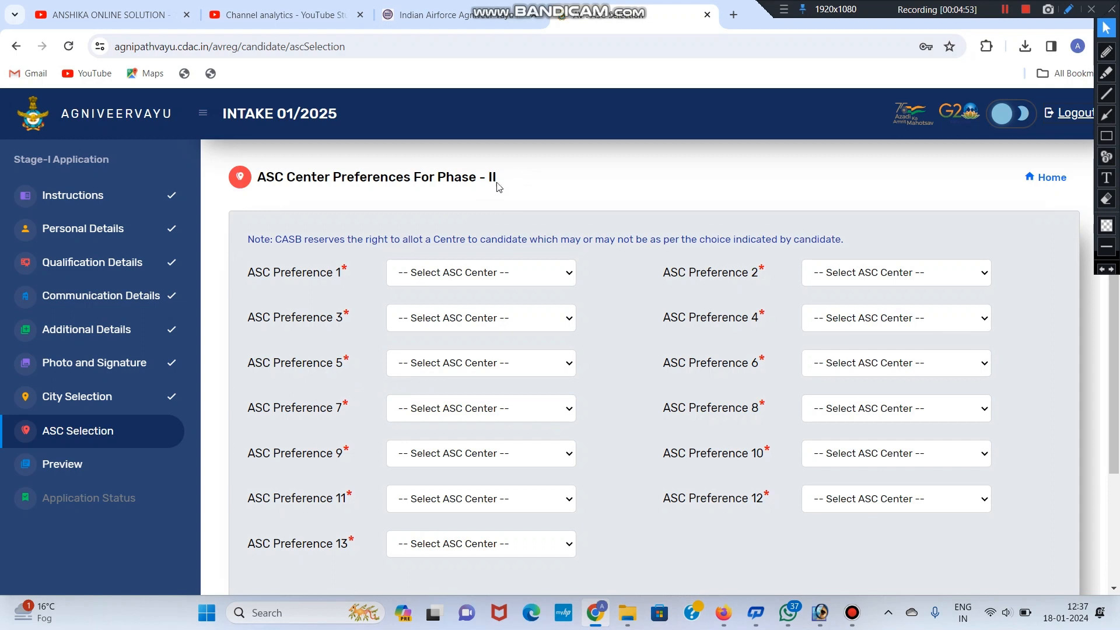
scroll(592, 350, "down", 1)
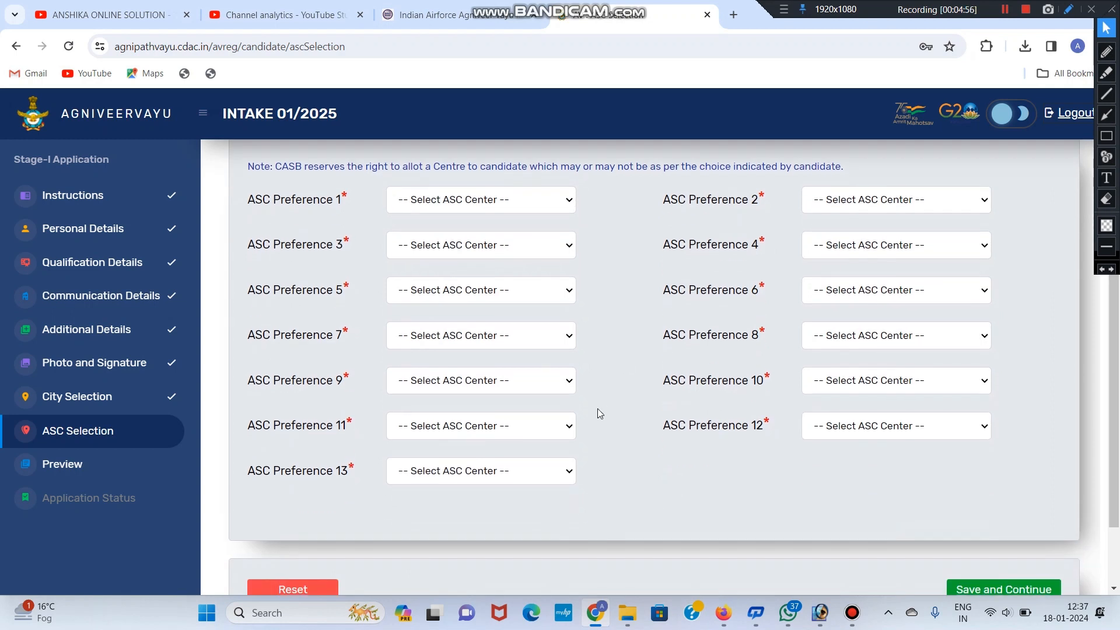
scroll(630, 443, "up", 1)
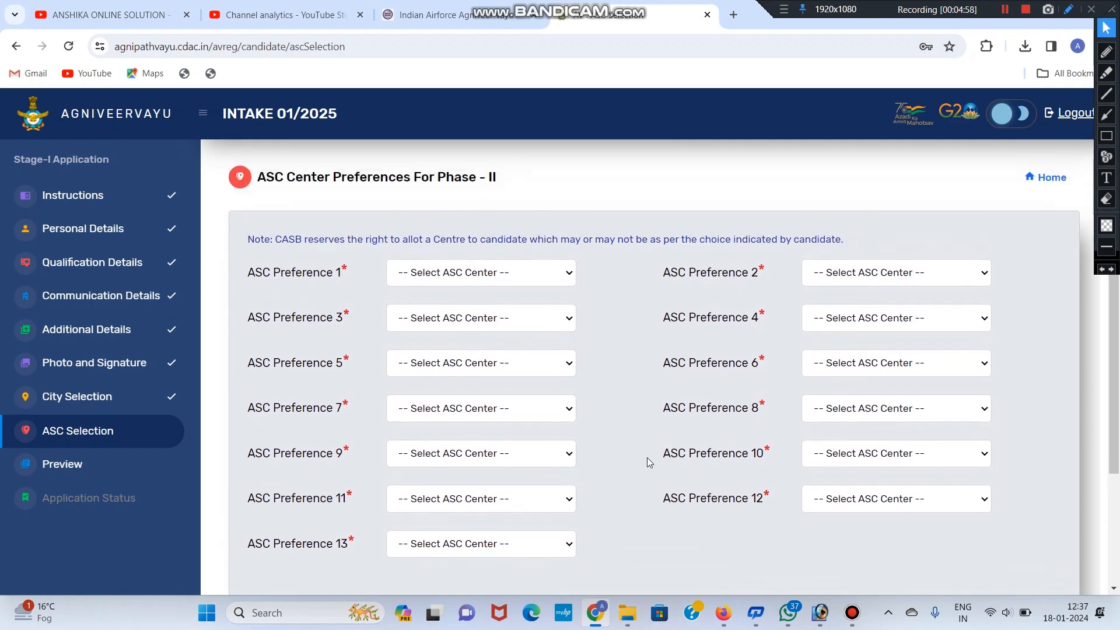
scroll(384, 536, "down", 1)
scroll(383, 535, "up", 1)
left_click(423, 272)
left_click(444, 307)
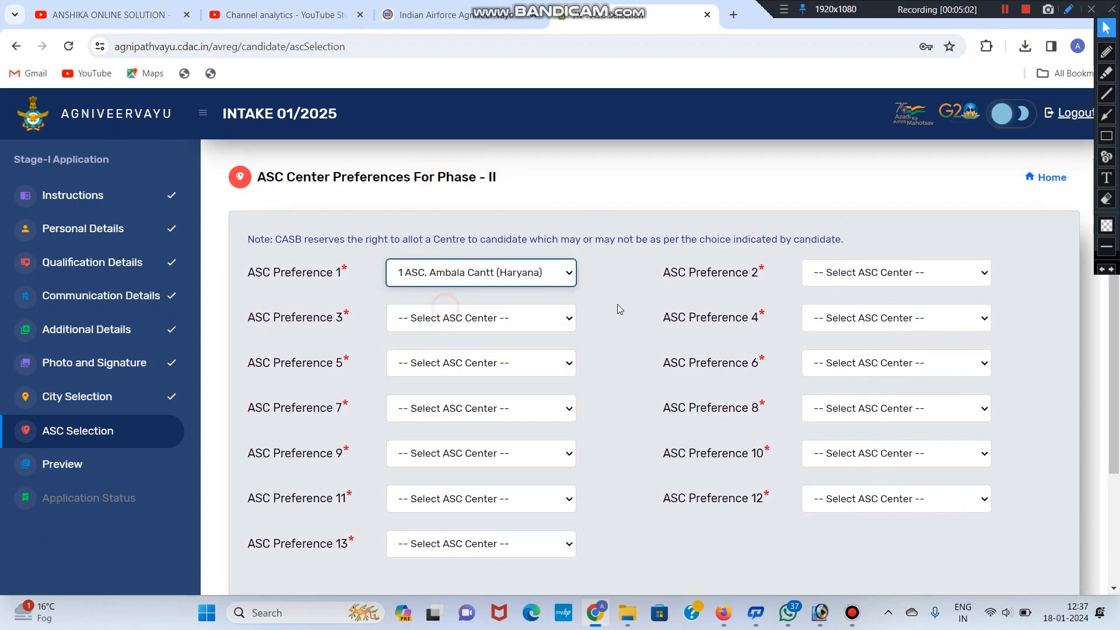
Step: Set ASC Preference 2 to 2 ASC, New Delhi, and look over the remaining ASC preference fields
left_click(871, 280)
left_click(866, 318)
left_click(493, 319)
left_click(710, 363)
scroll(714, 377, "down", 1)
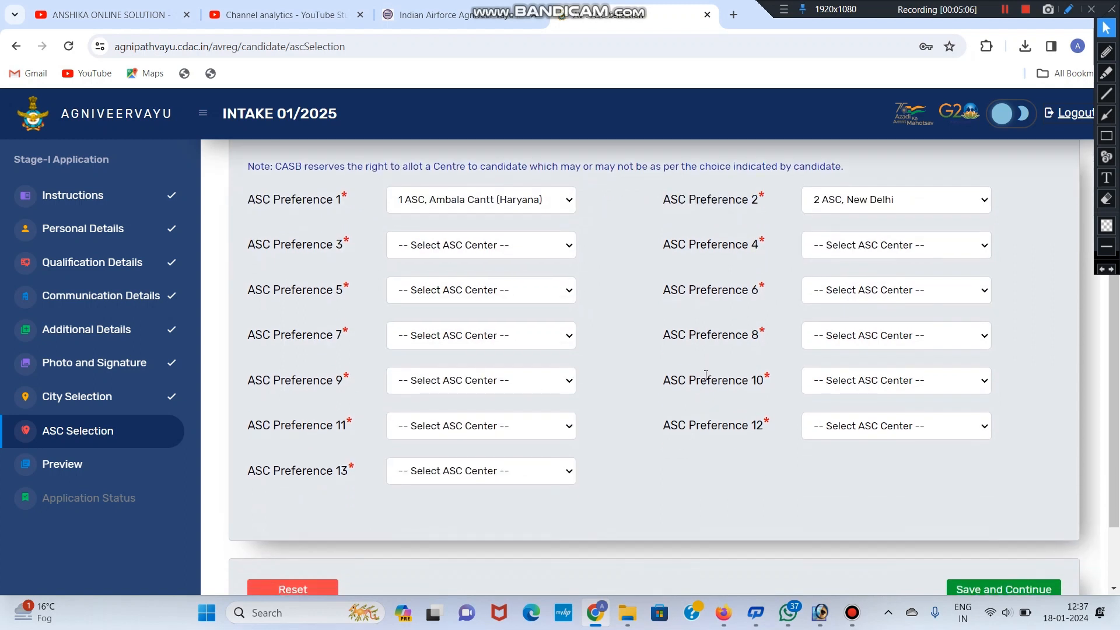
scroll(937, 485, "down", 2)
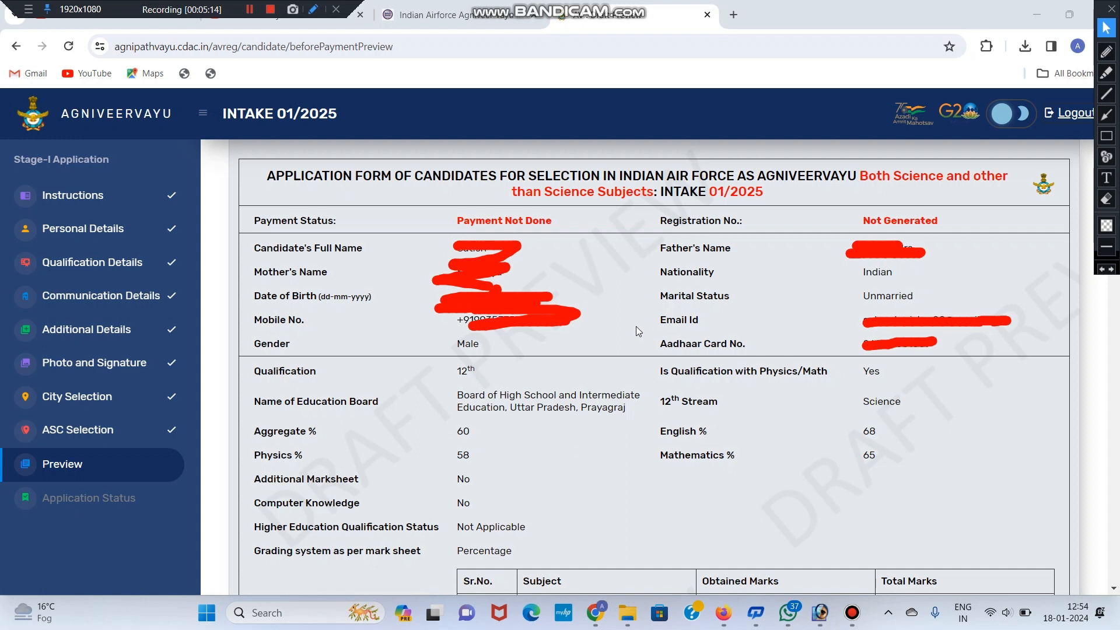
Step: Review the draft application preview to its end, and accept both the C-DAC messaging authorization and the verified-information declaration
scroll(447, 330, "down", 15)
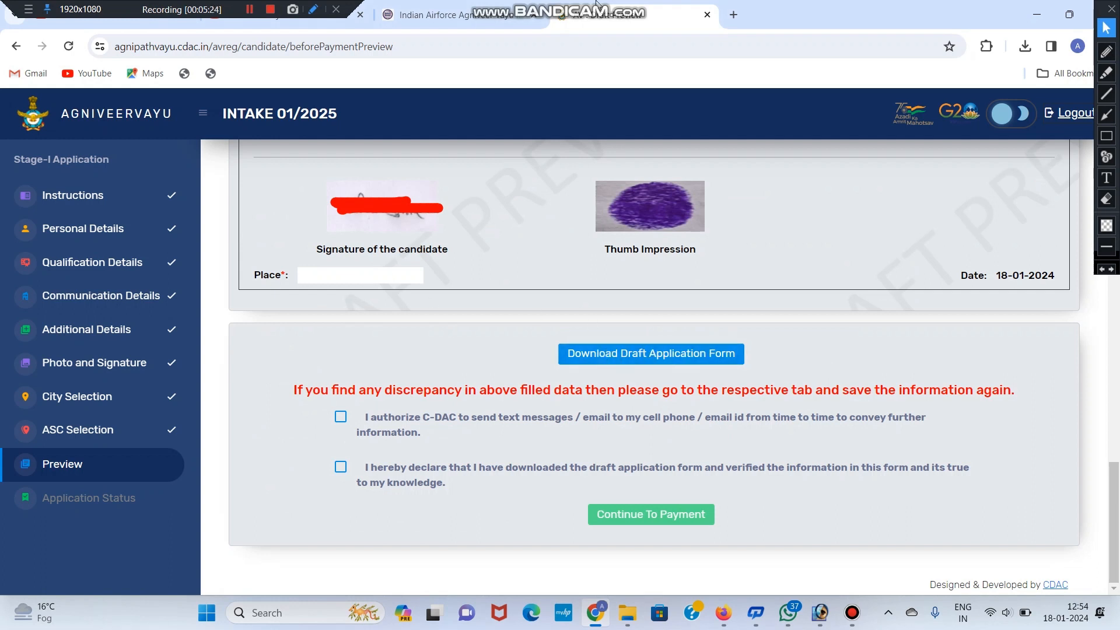
left_click(340, 418)
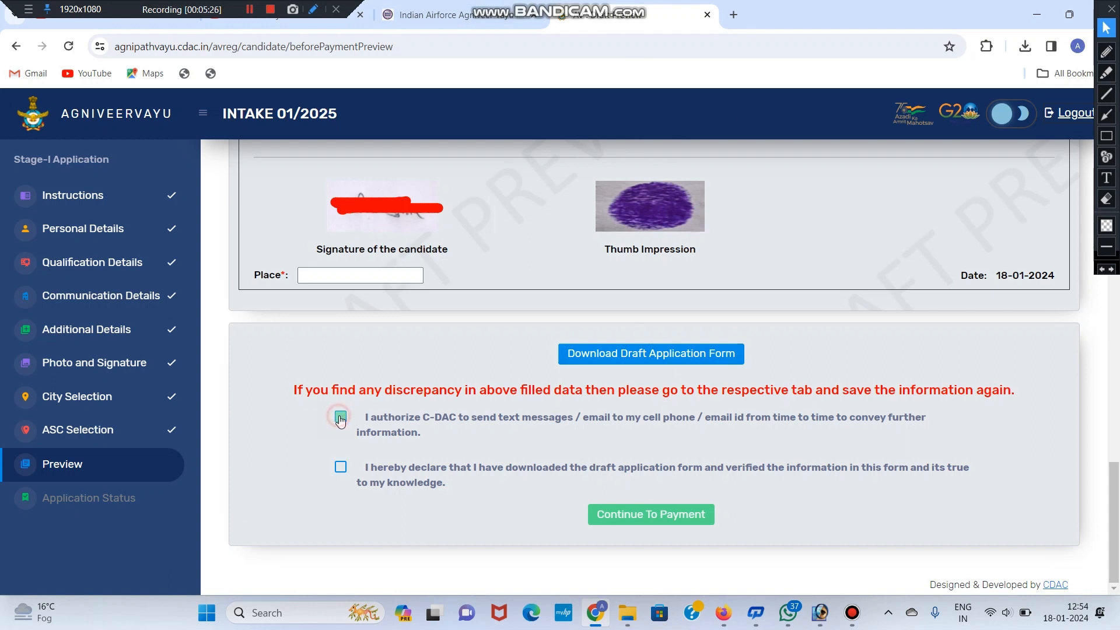
left_click(340, 467)
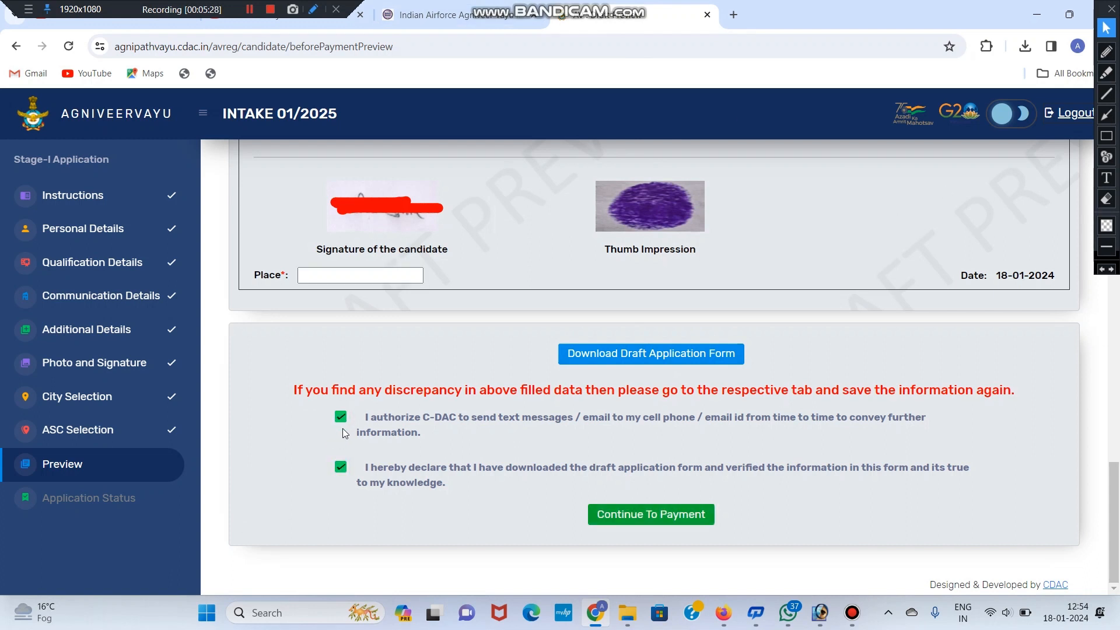